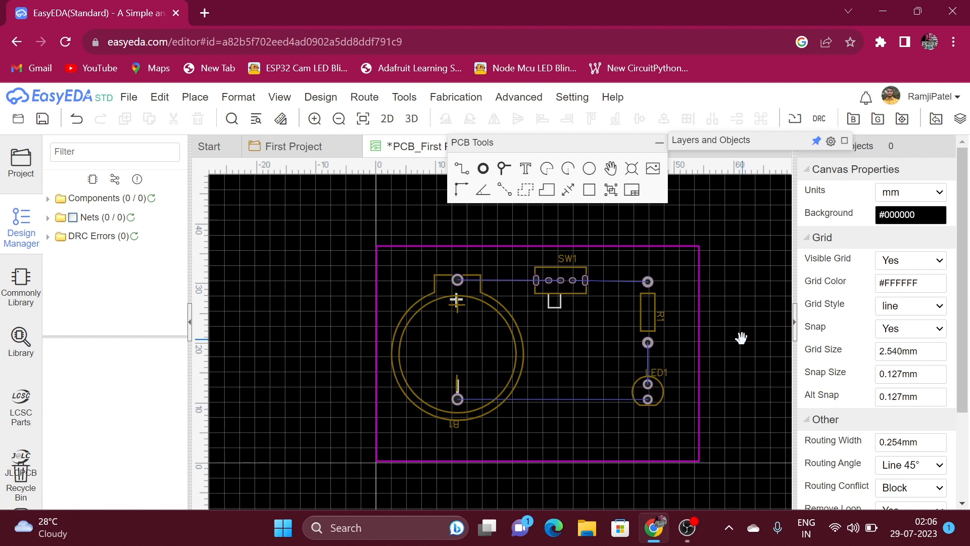
- Route a straight bottom-layer track from battery B1's negative pad to LED1's lower pad
left_click(461, 174)
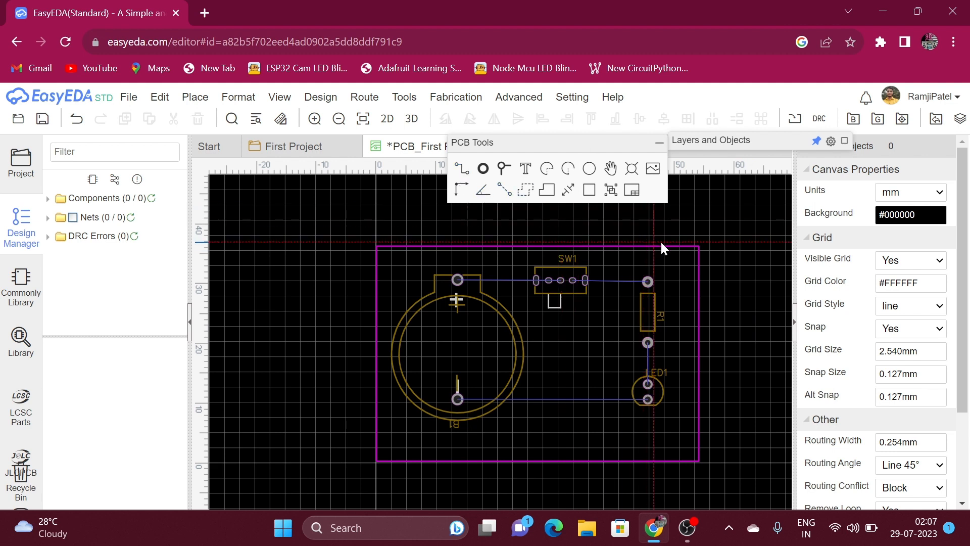
scroll(684, 248, "up", 2)
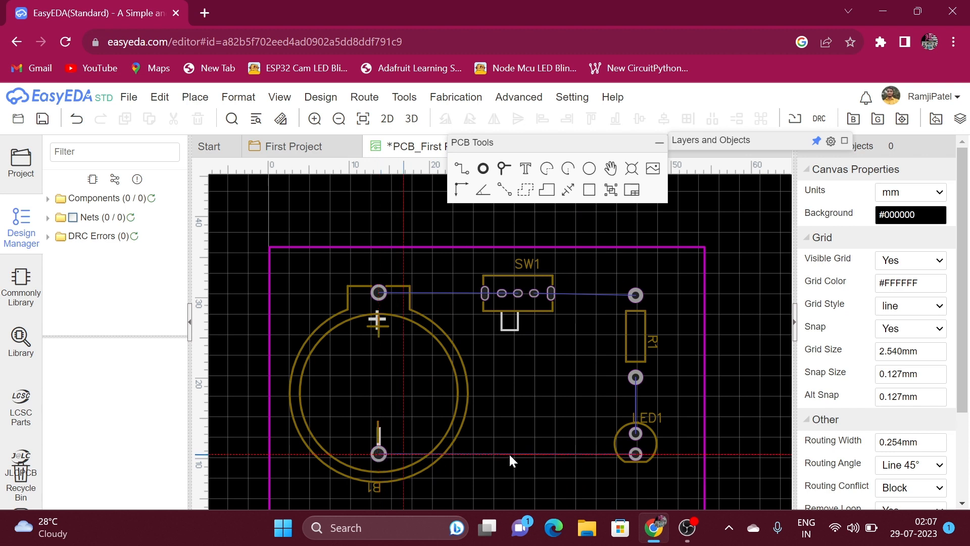
left_click(376, 454)
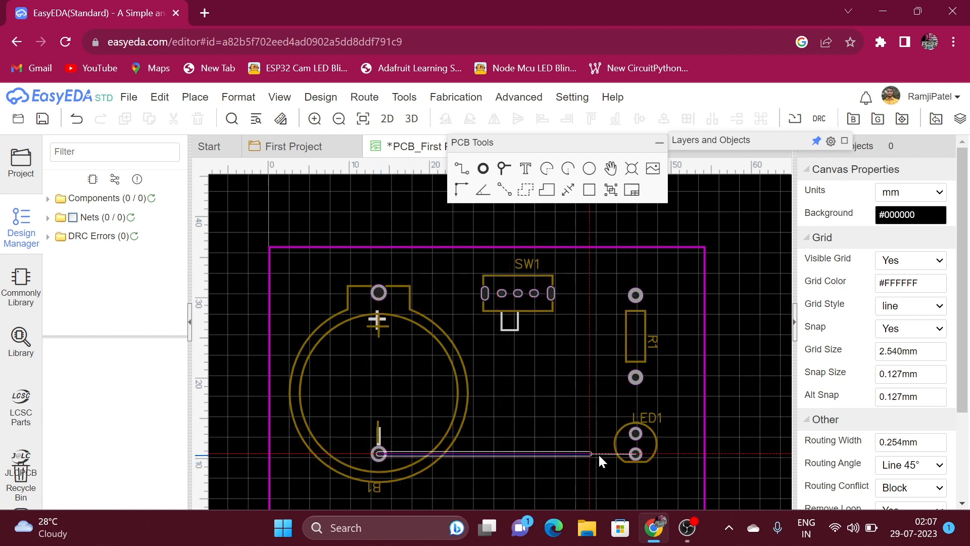
left_click(638, 459)
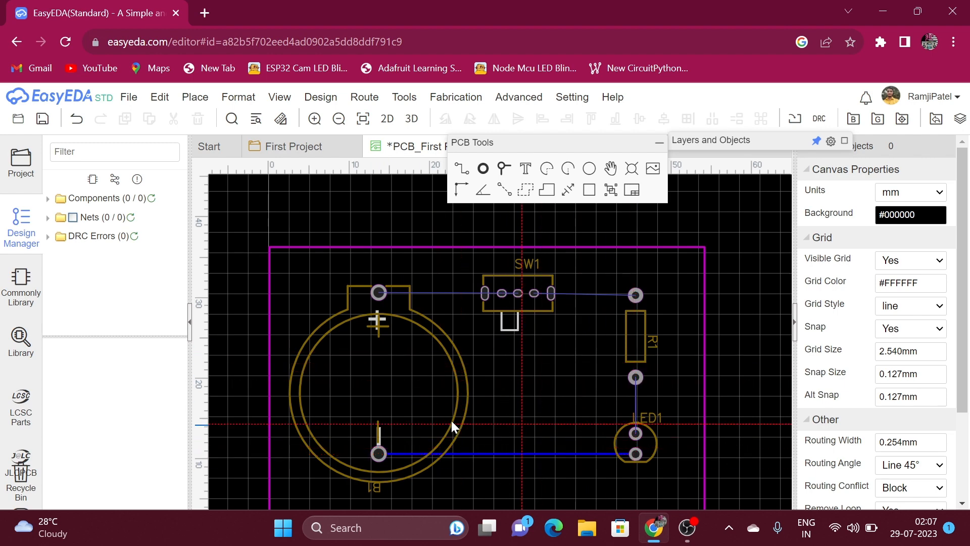
- Switch the GND track between B1 and LED1 to TopLayer and back to BottomLayer
scroll(473, 441, "up", 2)
scroll(473, 441, "up", 2)
scroll(473, 441, "down", 2)
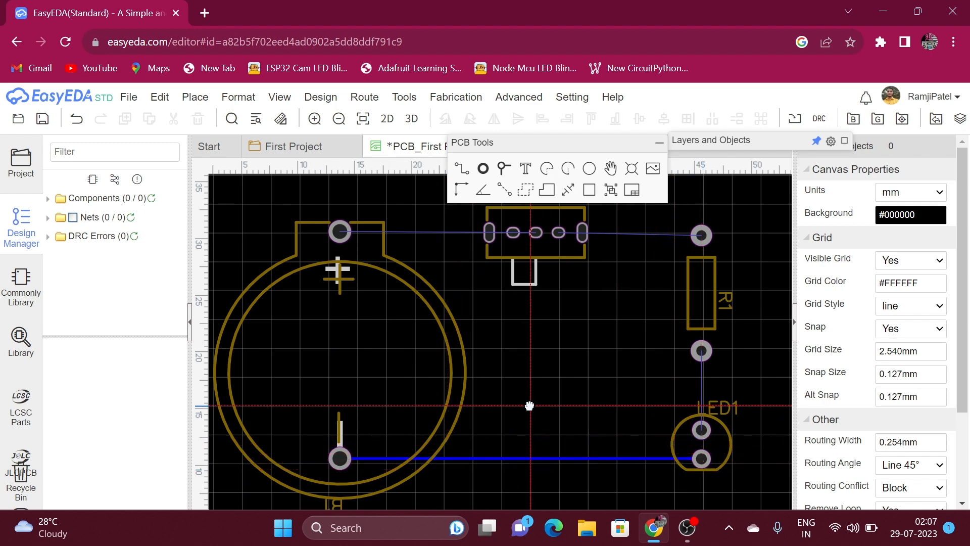
left_click(526, 457)
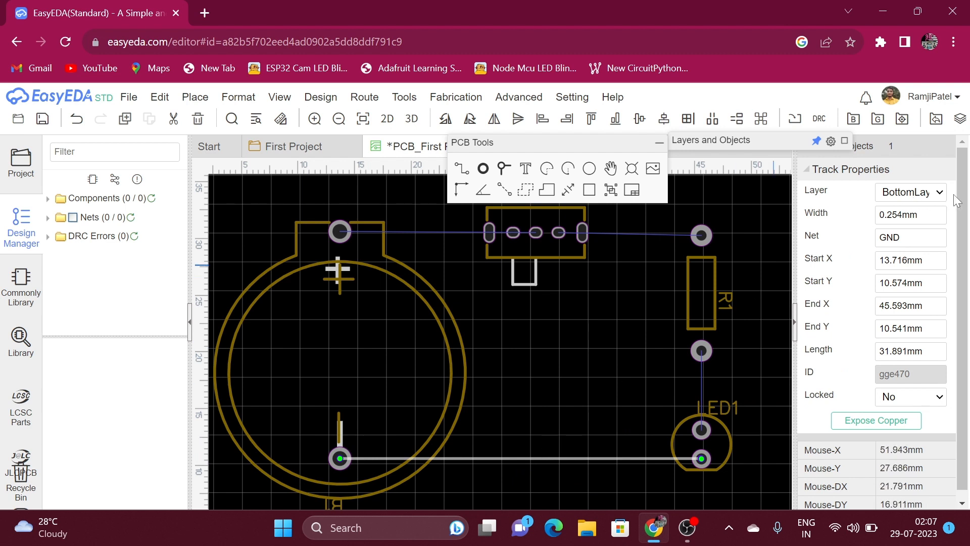
left_click(939, 192)
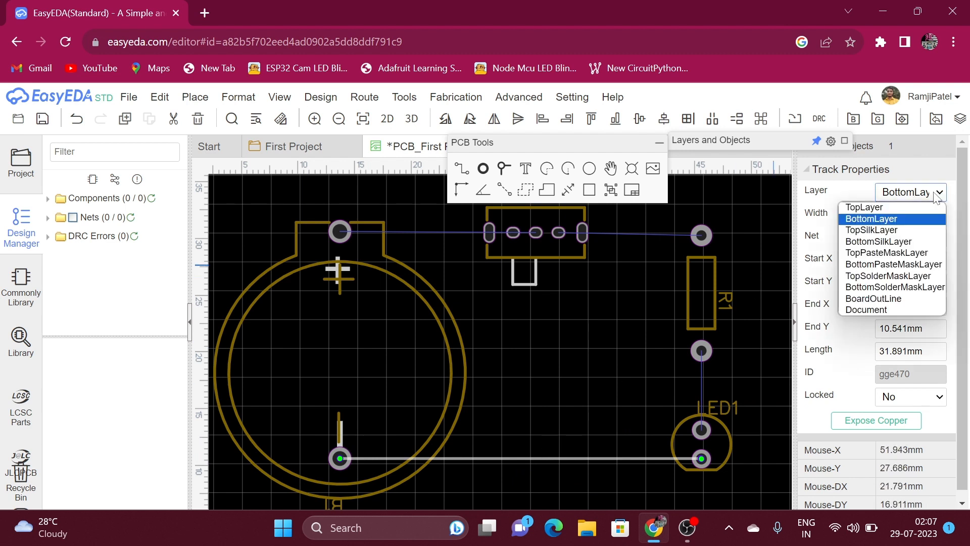
left_click(907, 211)
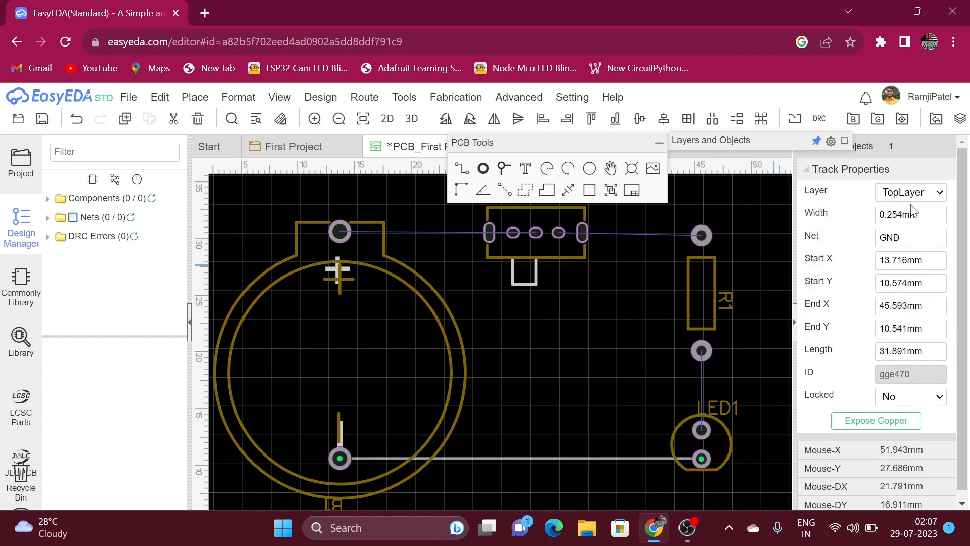
left_click(939, 192)
left_click(904, 220)
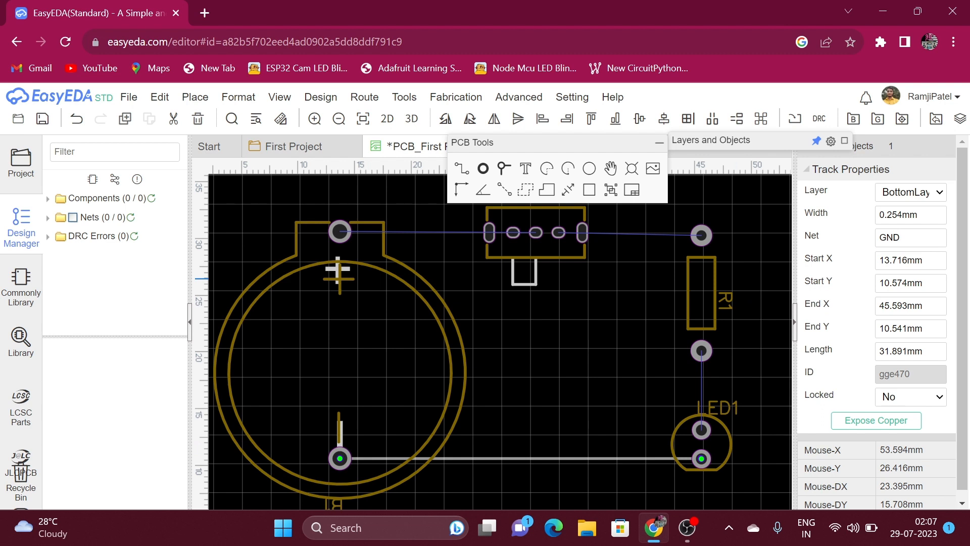
- Try a width of 0.554 mm on the GND track and restore it to 0.254 mm
left_click(892, 215)
left_click(892, 215)
key("Return")
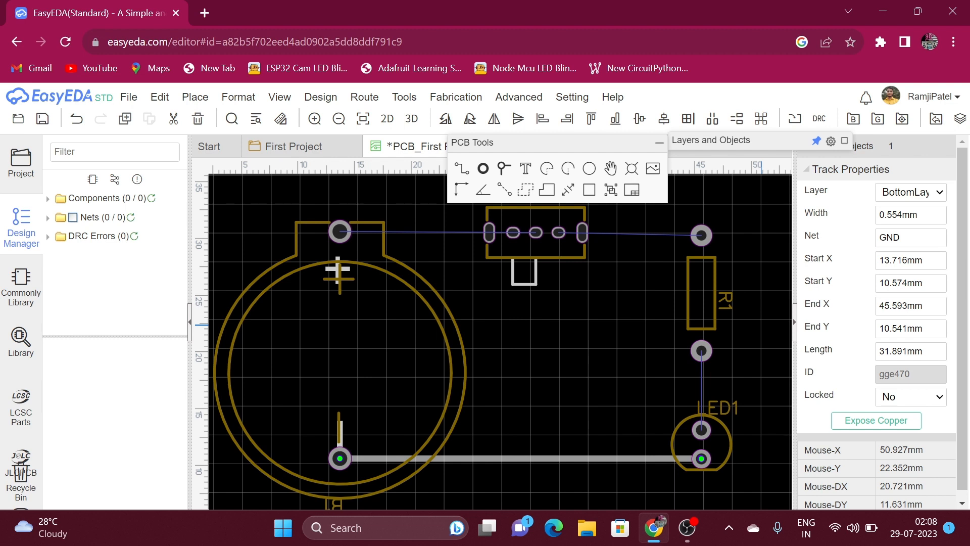
left_click(910, 215)
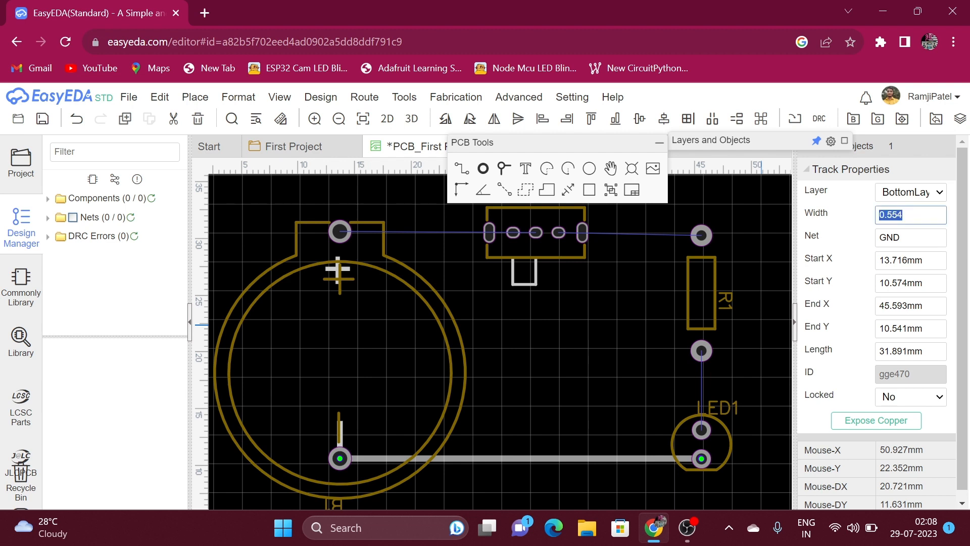
left_click(892, 215)
key("Return")
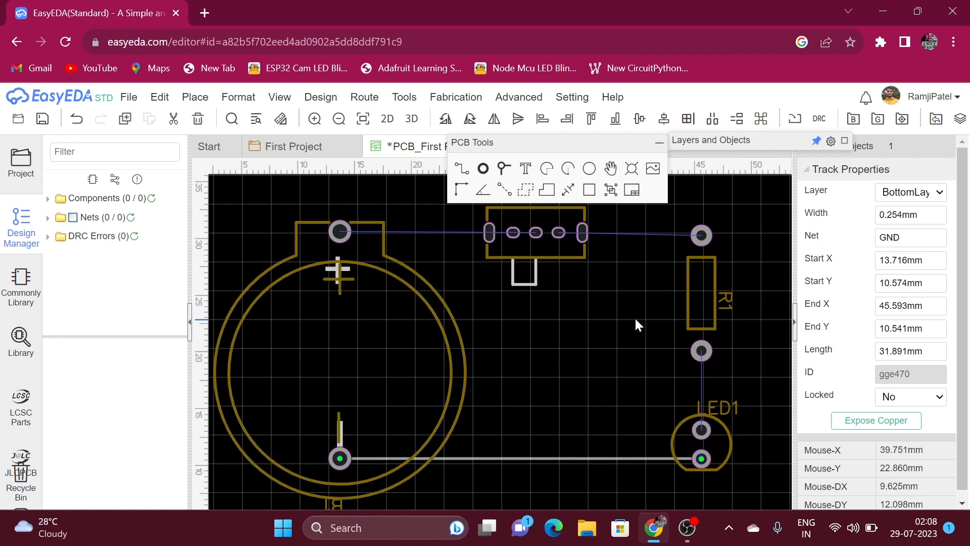
- Place three standalone pads in the empty area between battery B1, switch SW1 and resistor R1
left_click(483, 170)
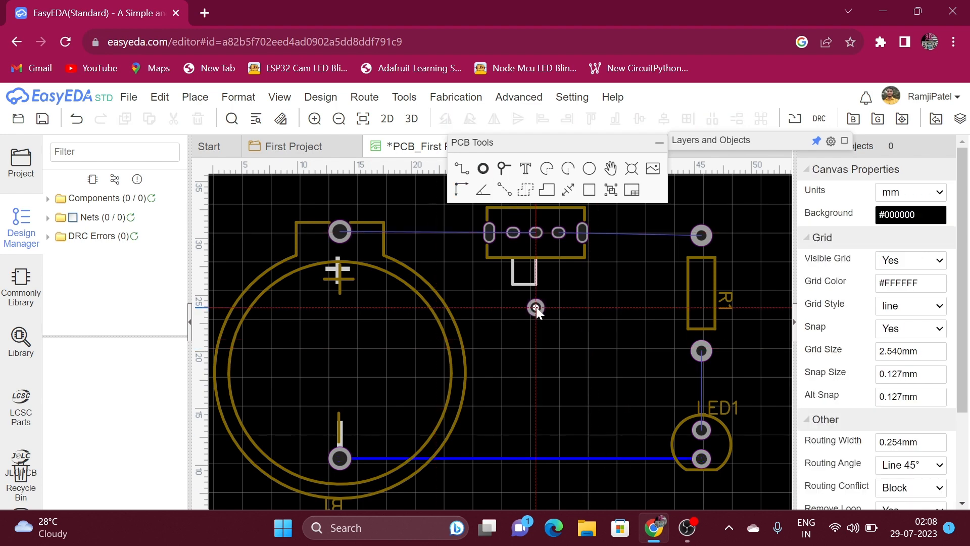
scroll(519, 317, "up", 2)
scroll(520, 316, "up", 1)
scroll(520, 317, "down", 1)
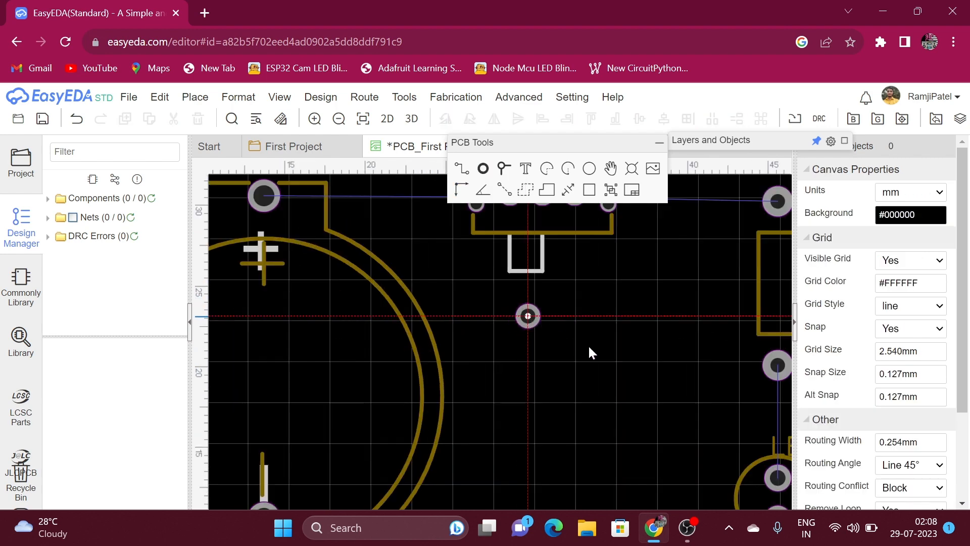
scroll(626, 328, "down", 1)
left_click(666, 277)
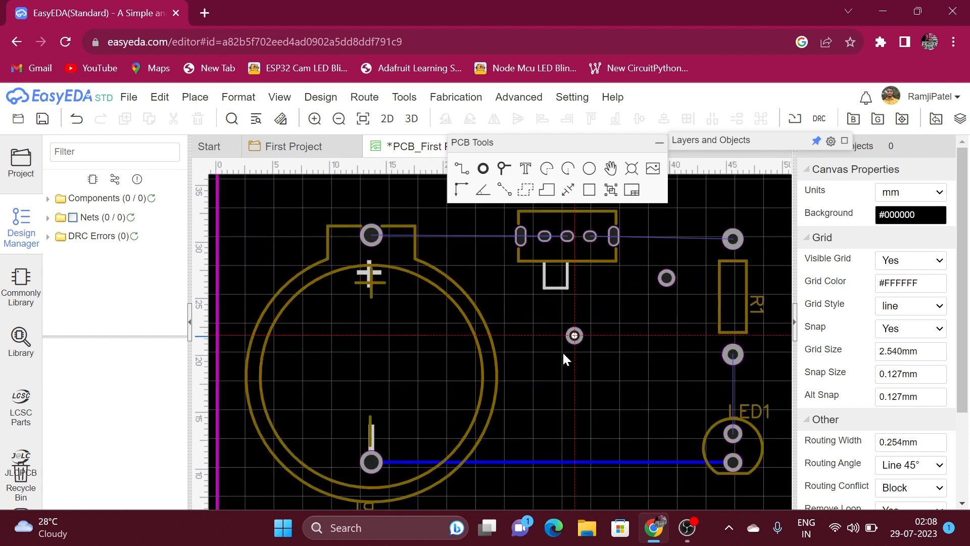
left_click(559, 357)
left_click(676, 368)
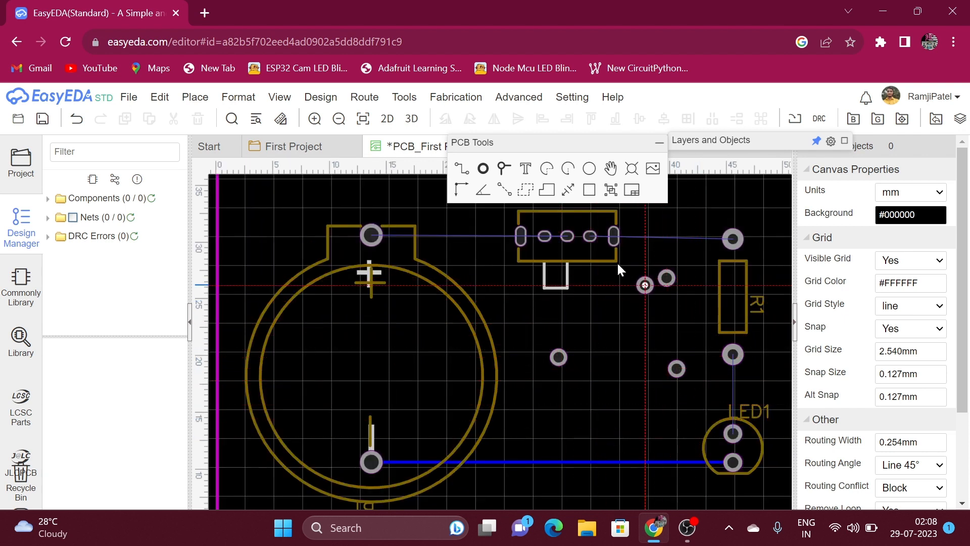
key("Escape")
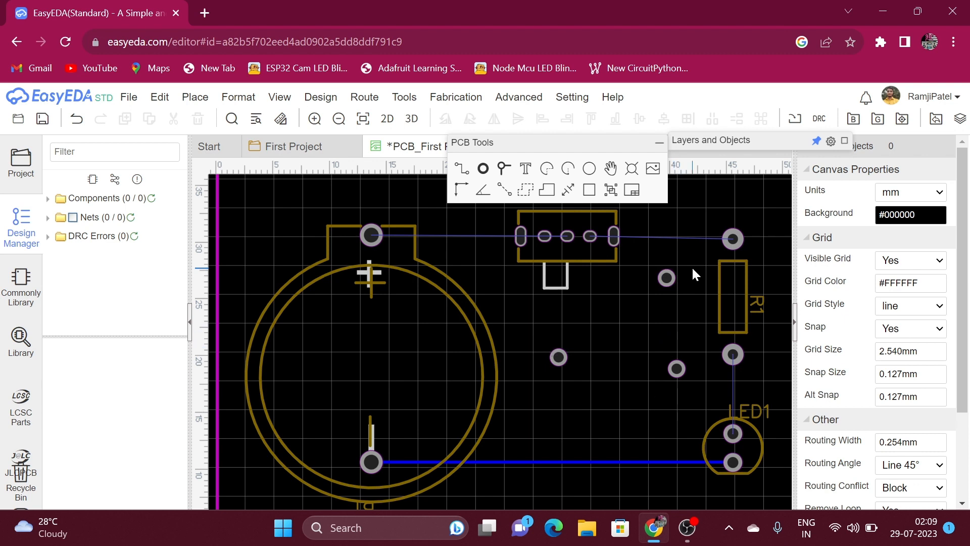
- Route tracks linking the three standalone pads, one between the two pads near R1 and one from the pad below SW1
left_click(461, 169)
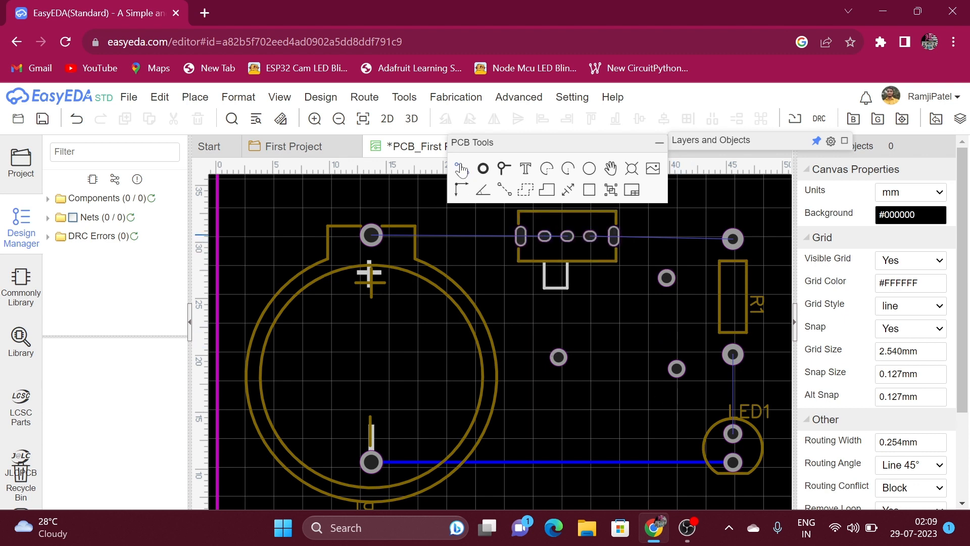
left_click(672, 276)
left_click(675, 371)
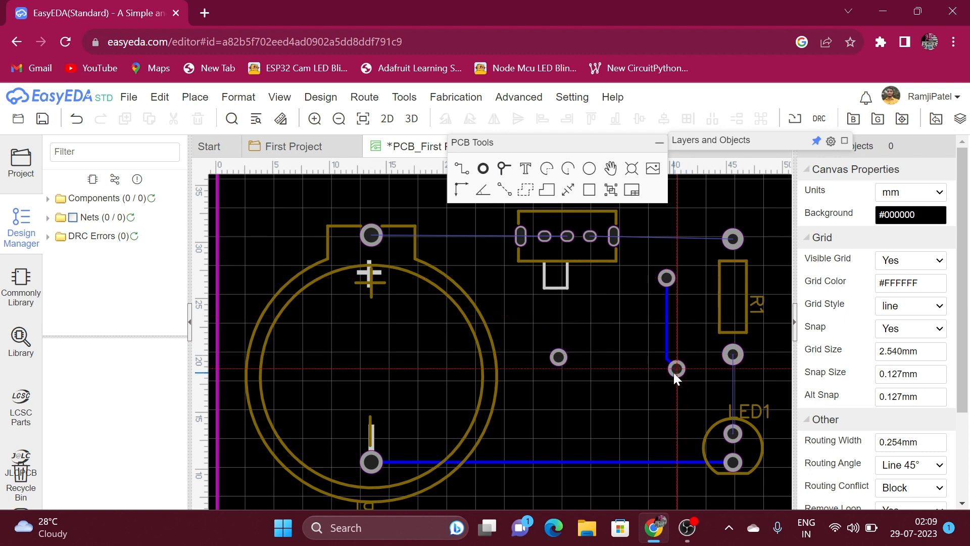
left_click(560, 357)
left_click(676, 368)
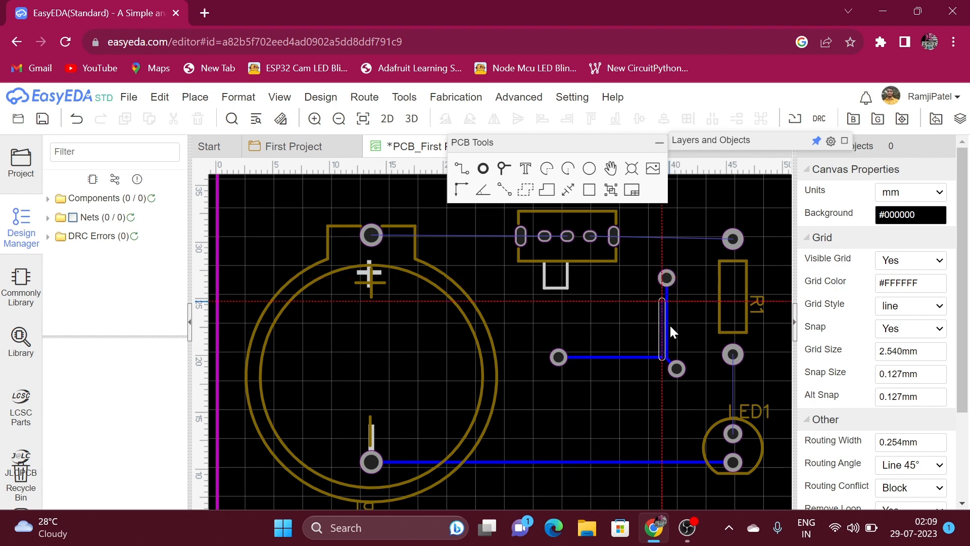
right_click(680, 369)
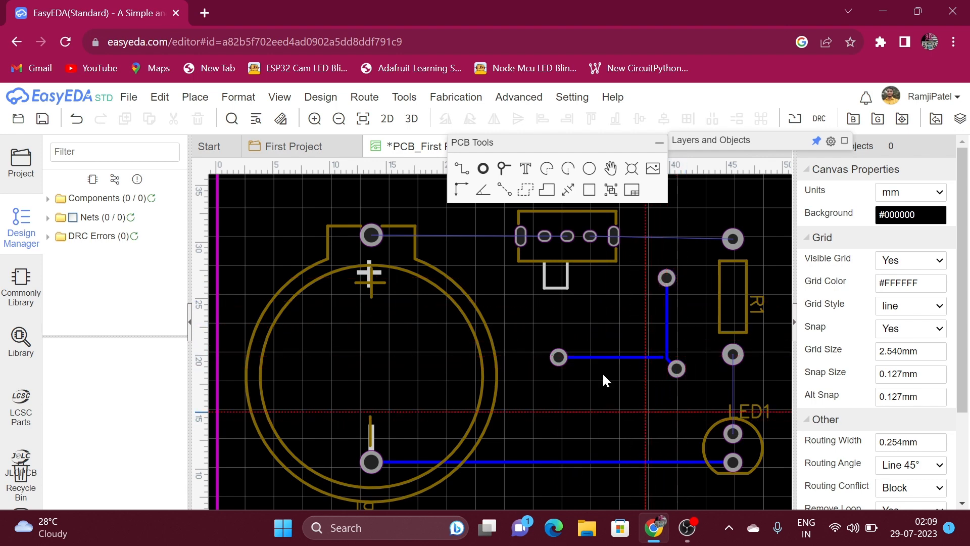
- Undo the trial tracks and the three standalone pads
key("ctrl+z")
key("ctrl+z")
key("ctrl+z")
key("ctrl+z")
key("ctrl+z")
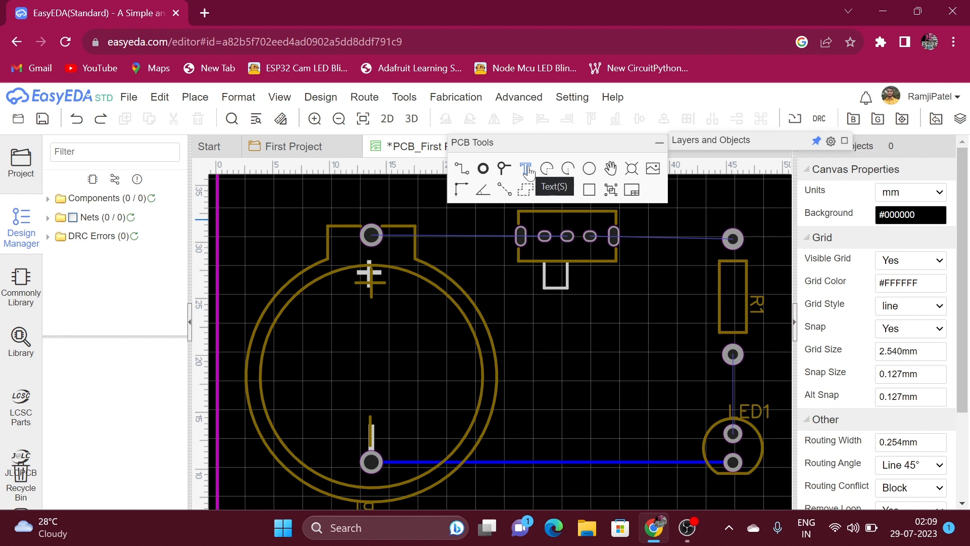
left_click(527, 170)
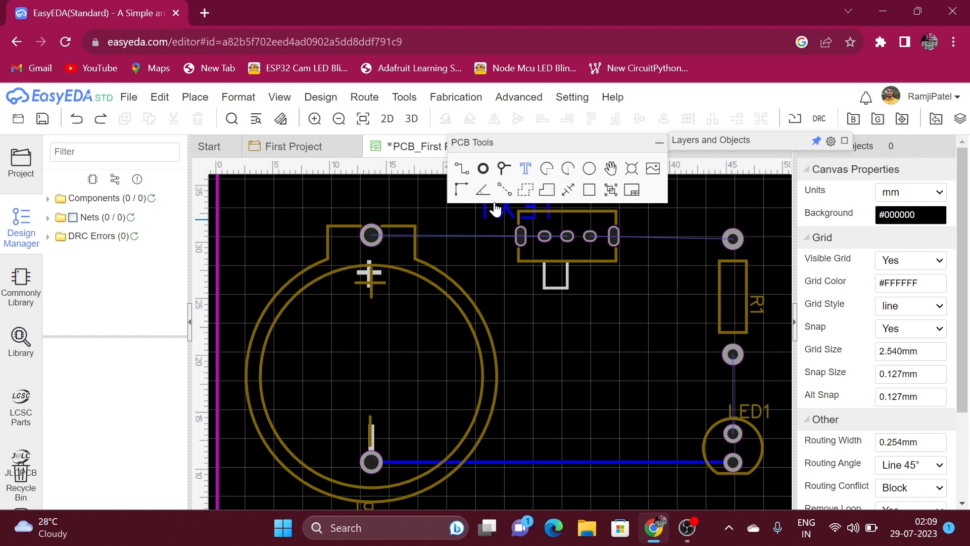
scroll(653, 357, "down", 1)
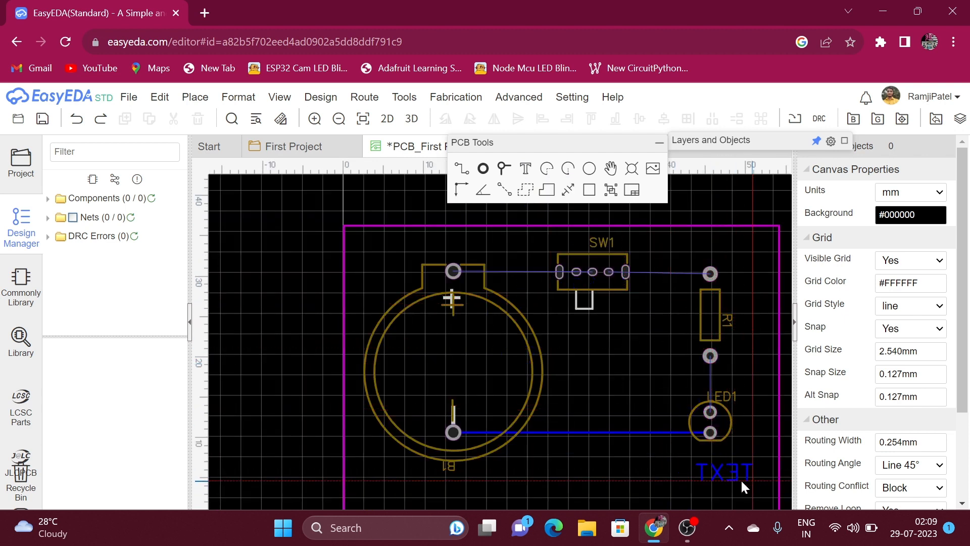
right_click(721, 481)
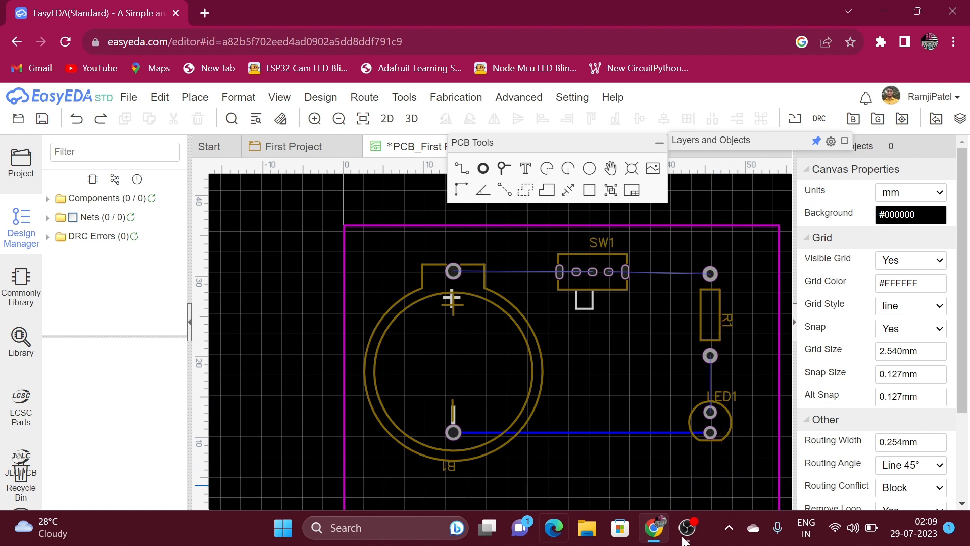
- Place a default TEXT label on the board just below LED1
left_click(525, 168)
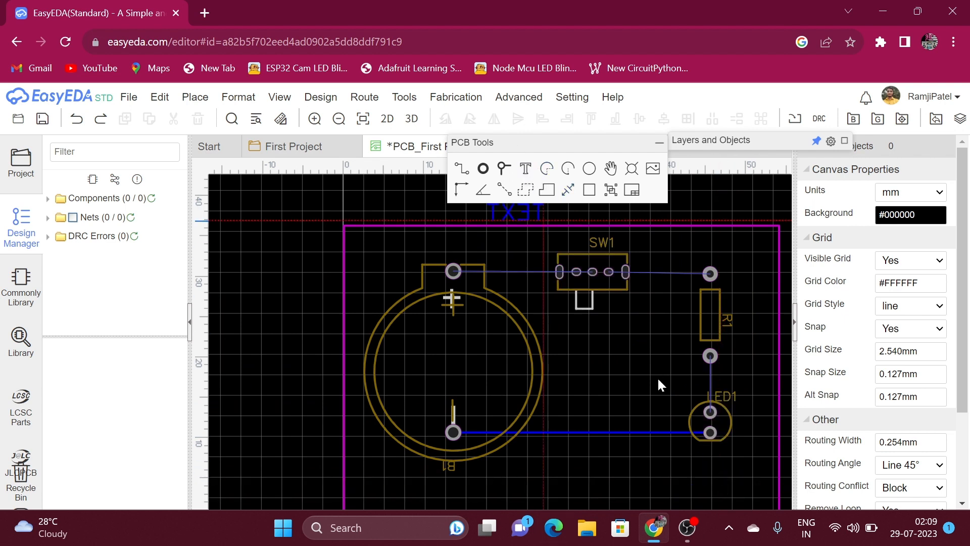
left_click(711, 480)
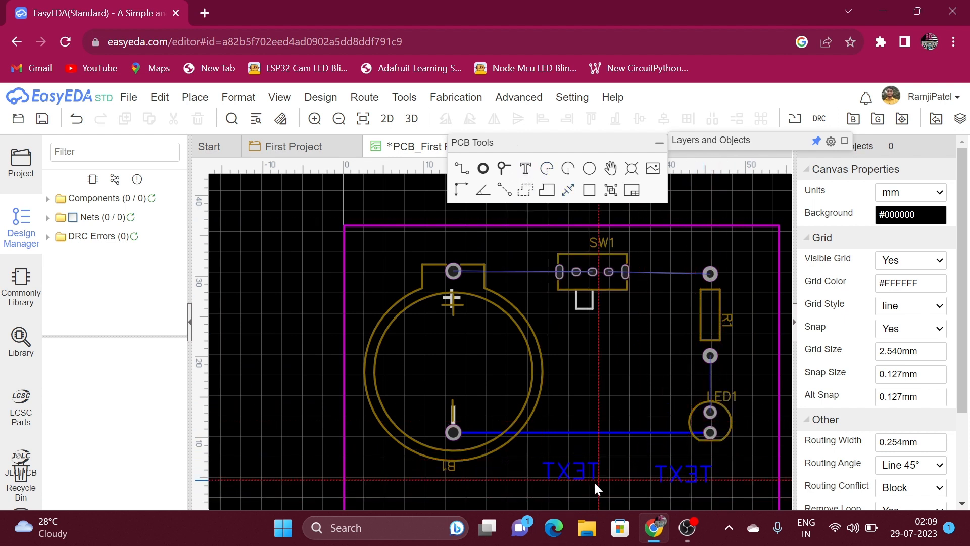
right_click(593, 480)
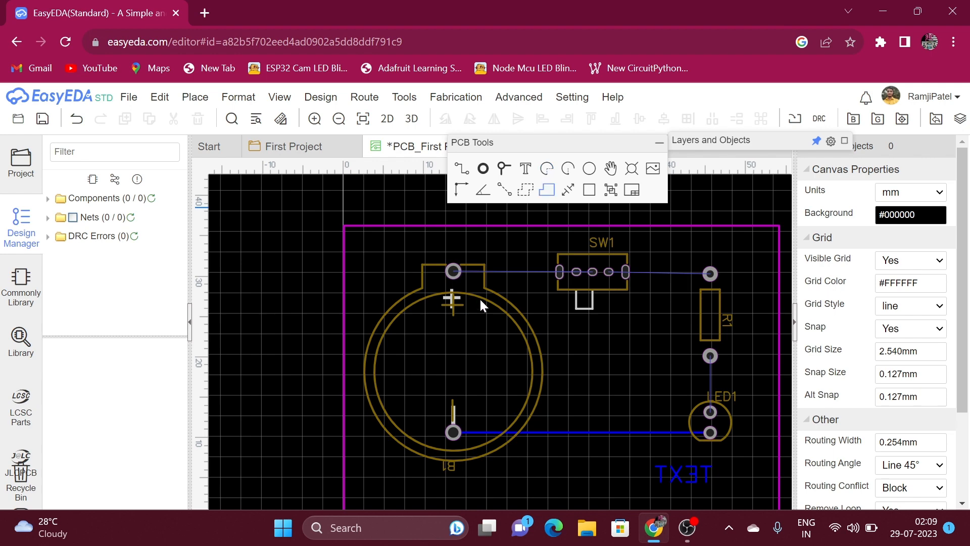
- Draw a small trial arc outside the board outline, to the right of R1, and undo it
scroll(480, 316, "down", 4)
scroll(646, 318, "up", 3)
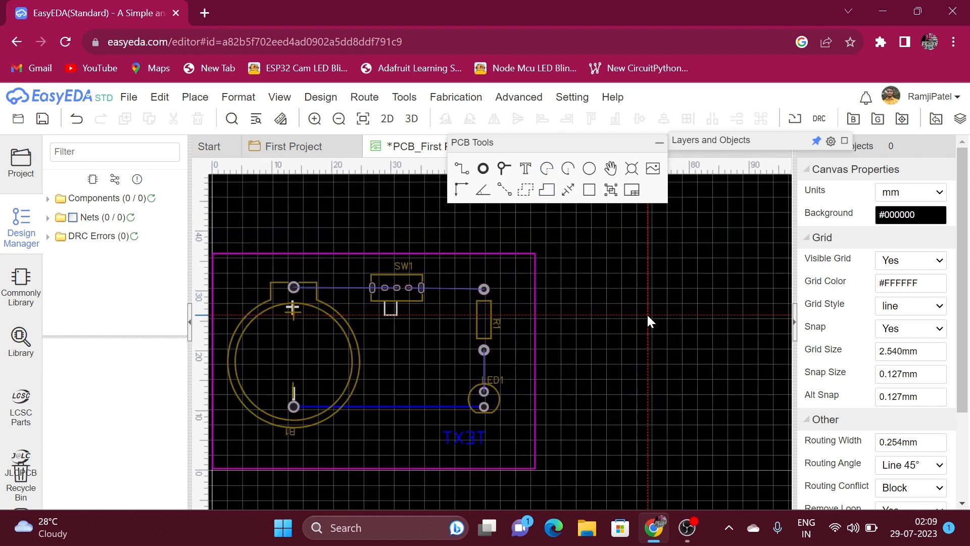
scroll(642, 307, "up", 1)
left_click(642, 302)
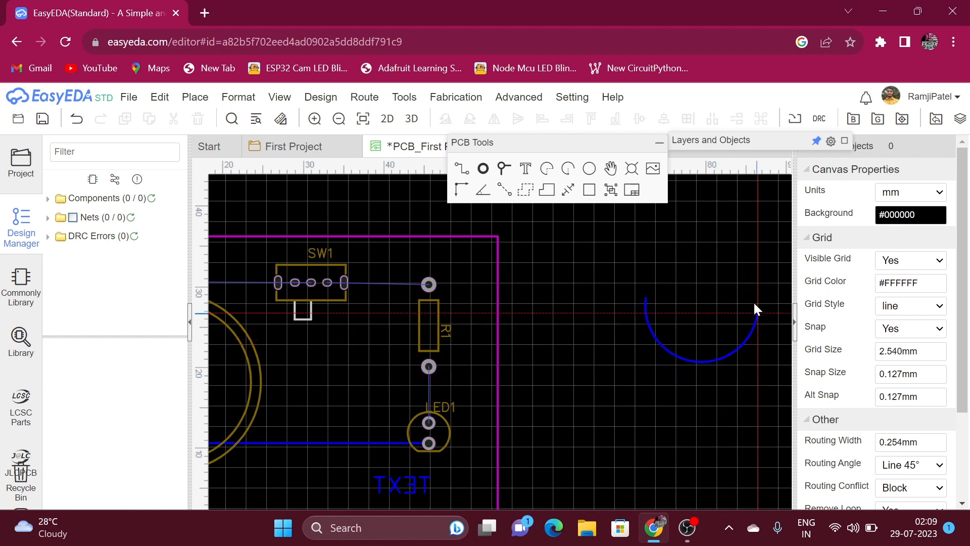
left_click(652, 263)
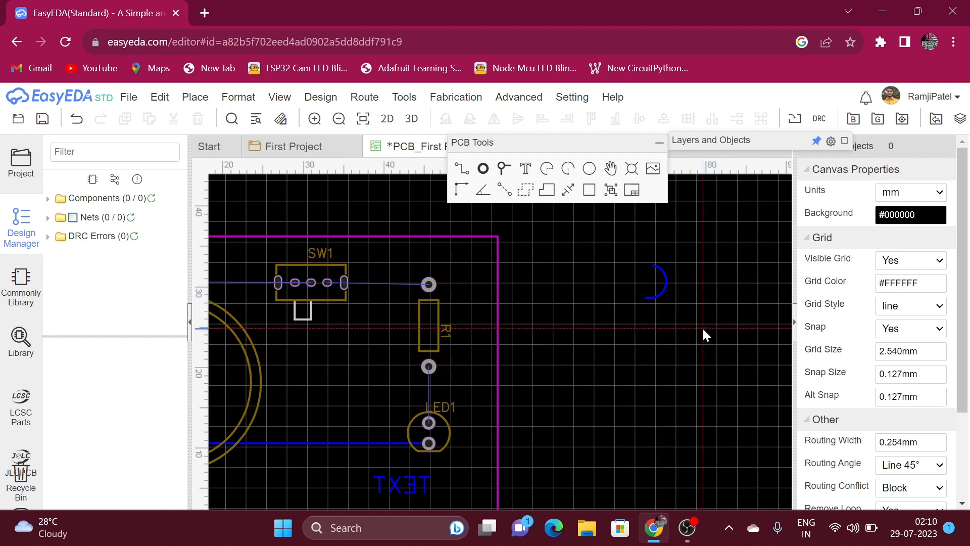
key("ctrl+z")
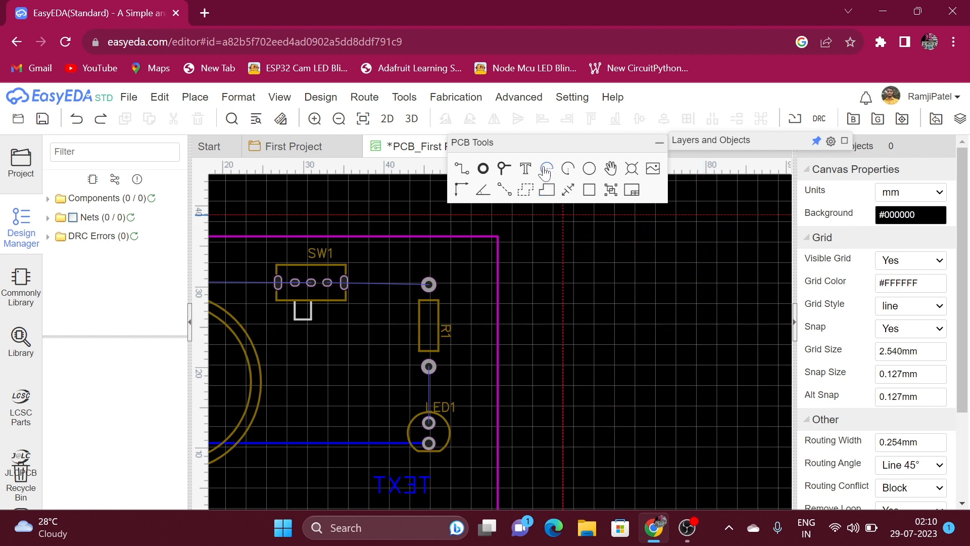
- Draw two connected arcs outside the board, to the right of R1, forming an almost closed loop
left_click(655, 323)
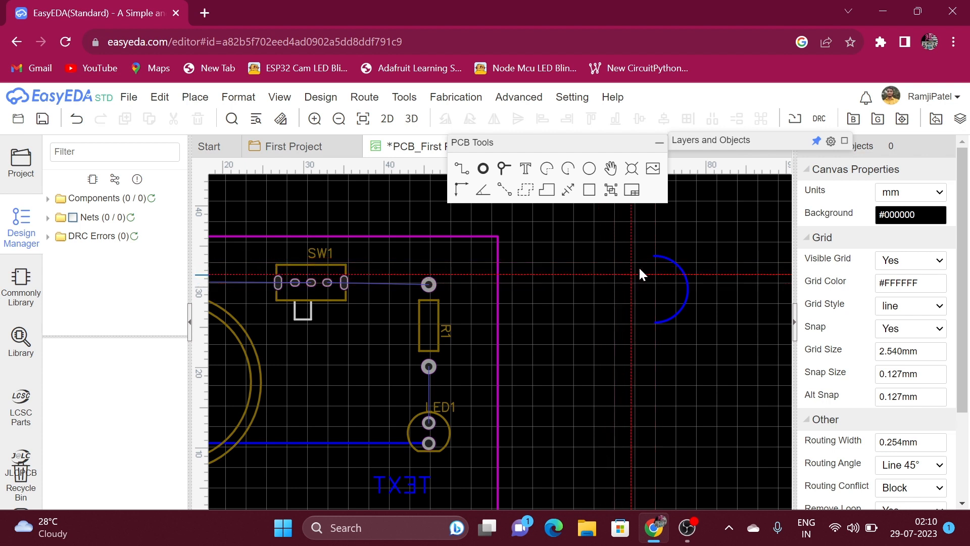
left_click(654, 255)
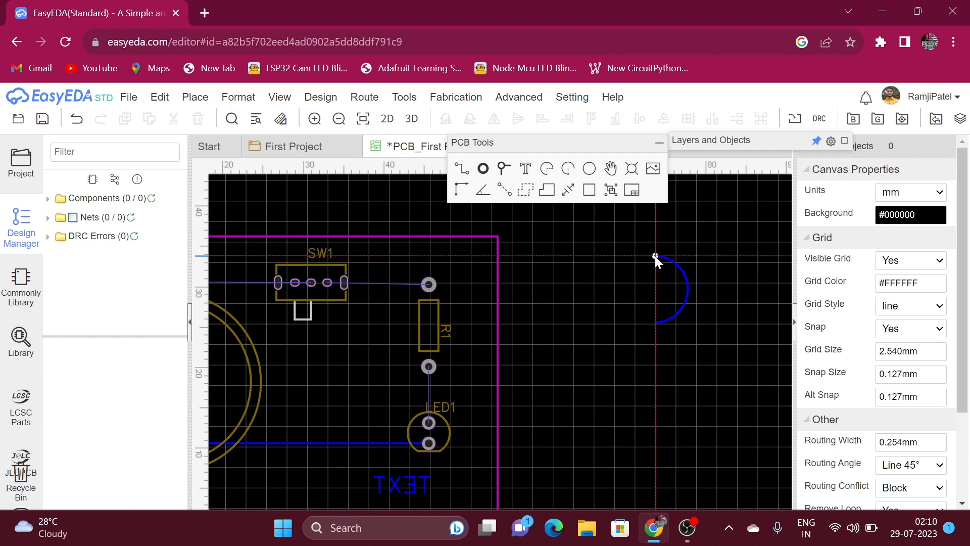
left_click(655, 344)
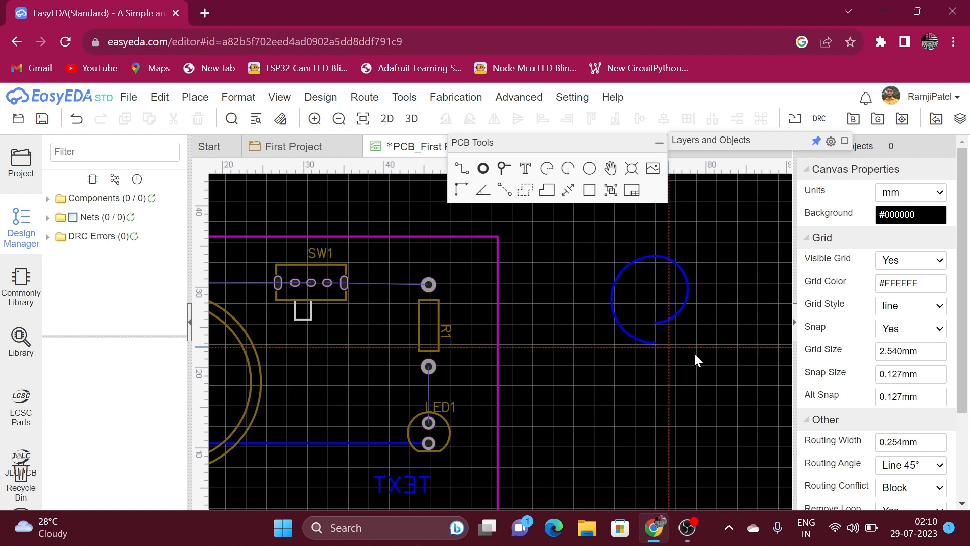
- Extend the arc loop outside the board into a spiral with four larger connected half-circle arcs
left_click(658, 343)
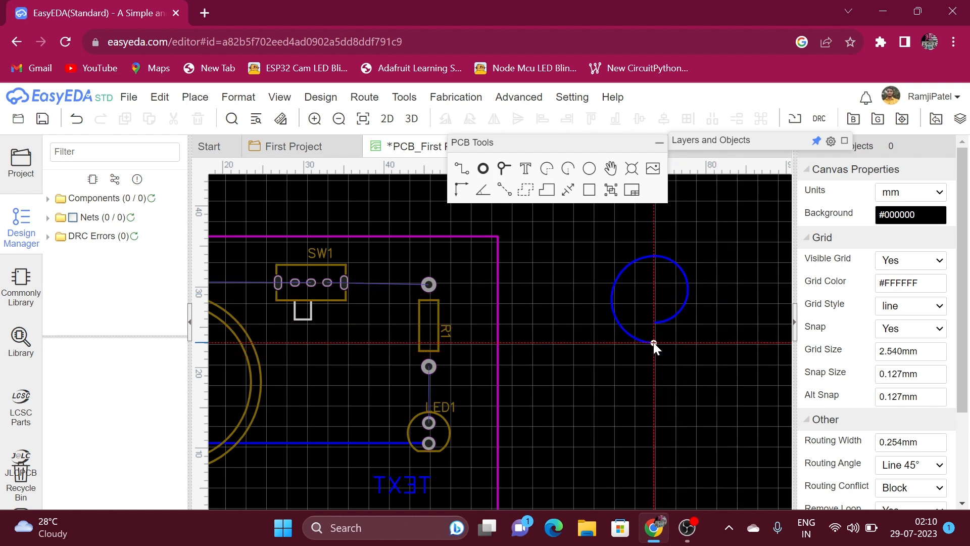
left_click(655, 236)
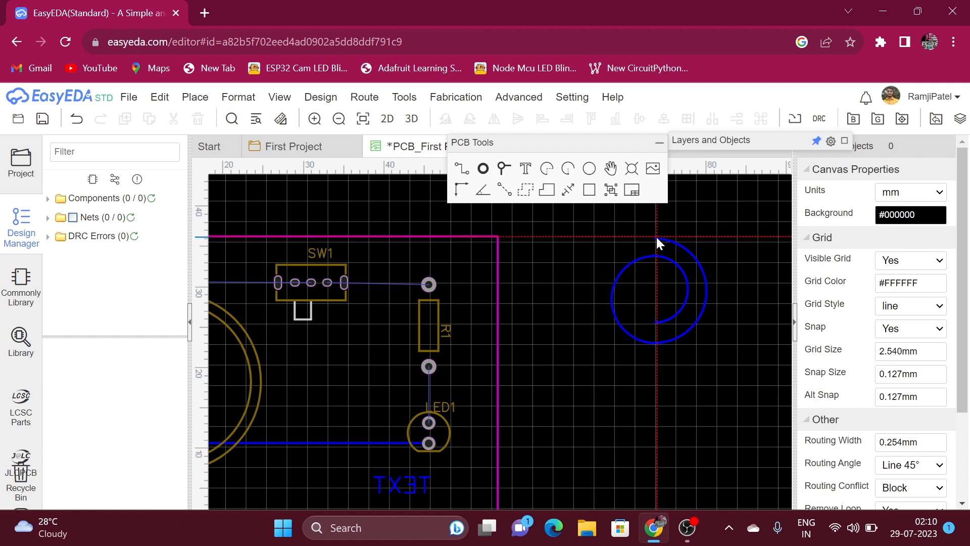
scroll(657, 237, "up", 4)
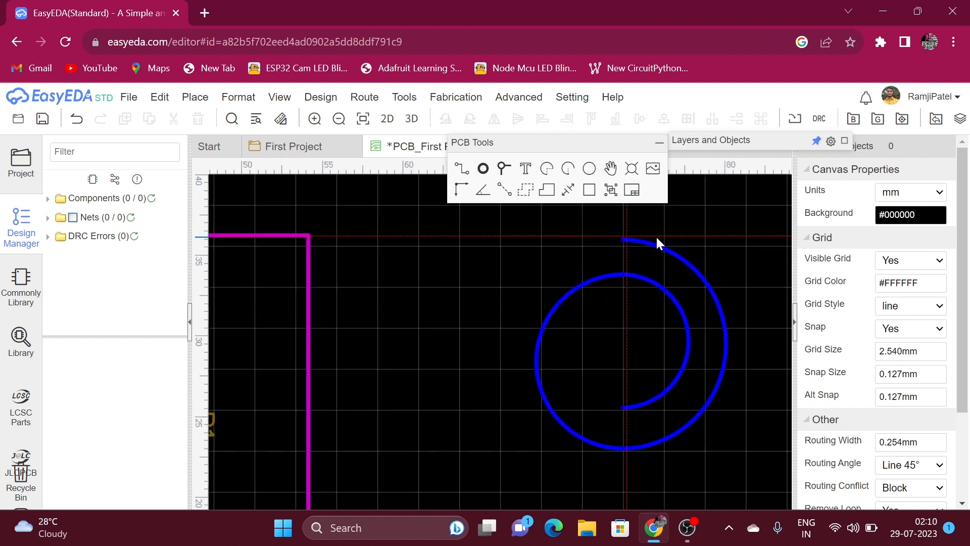
scroll(656, 236, "right", 2)
scroll(649, 238, "up", 1)
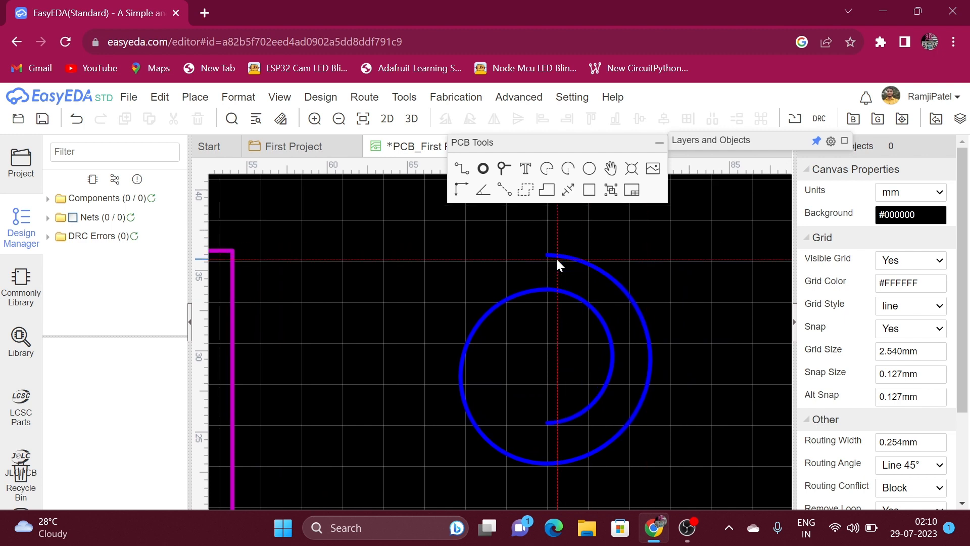
scroll(551, 254, "down", 2)
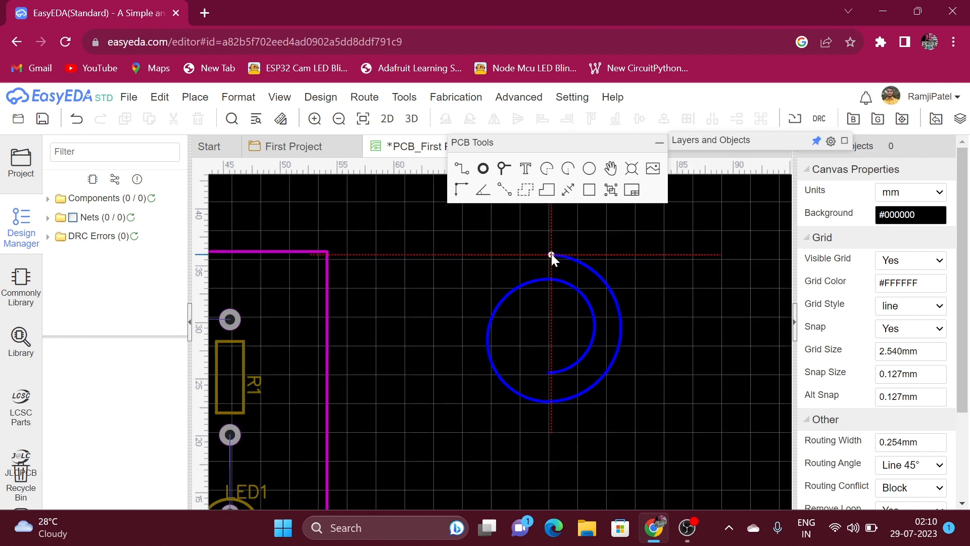
left_click(551, 253)
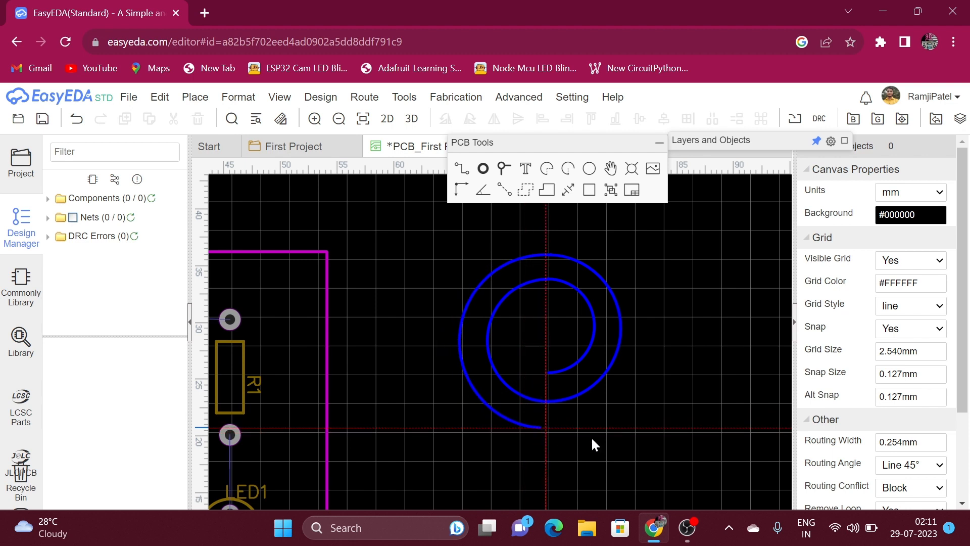
left_click(539, 426)
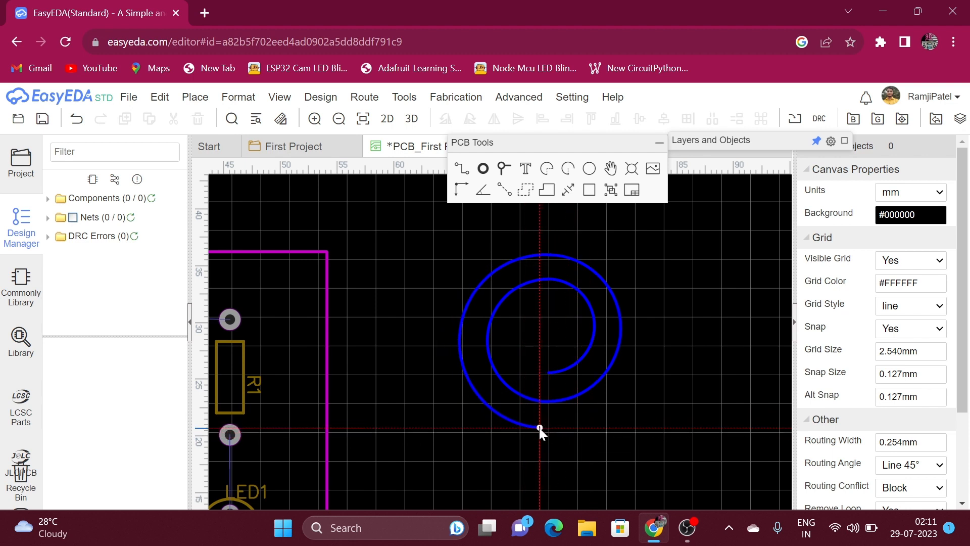
left_click(550, 230)
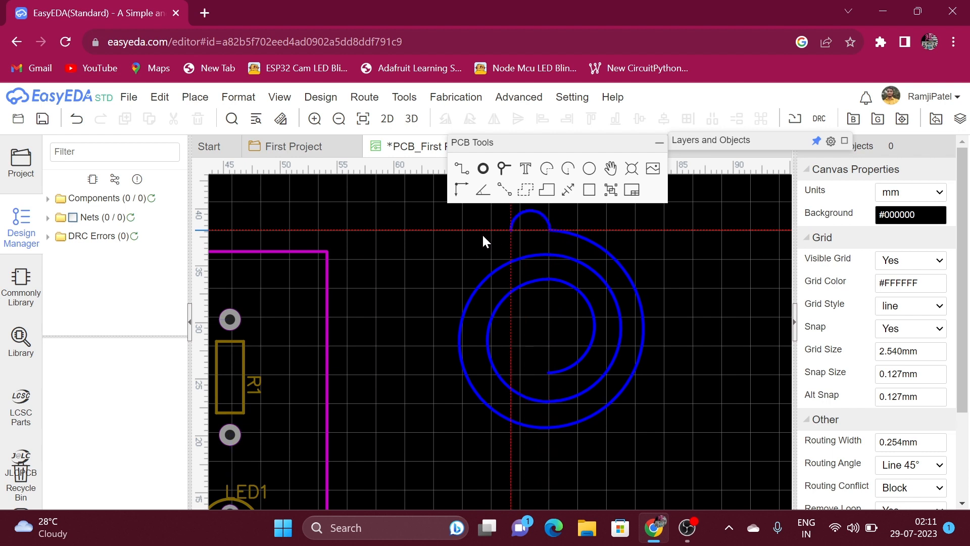
left_click(548, 453)
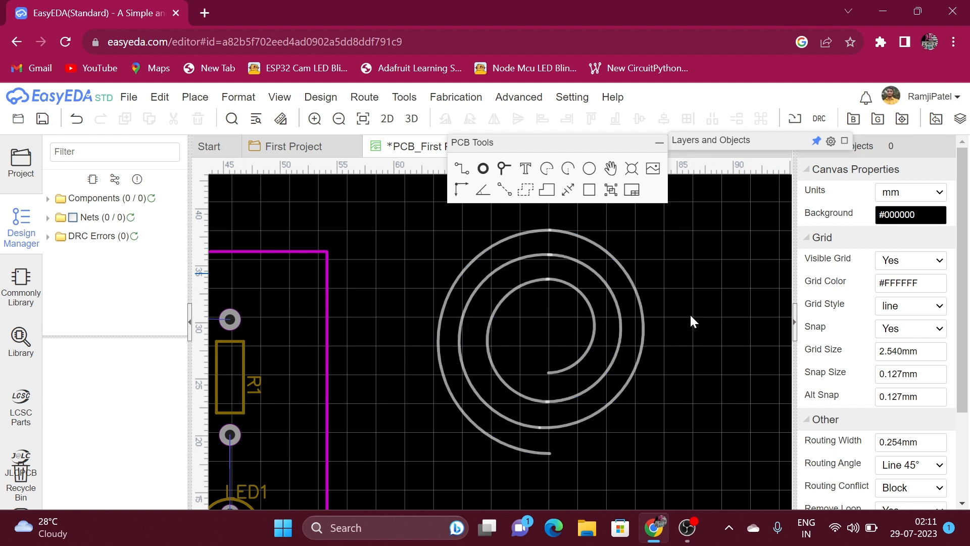
- Delete all the arcs that make up the spiral outside the board
left_click_drag(708, 289, 426, 418)
key("Delete")
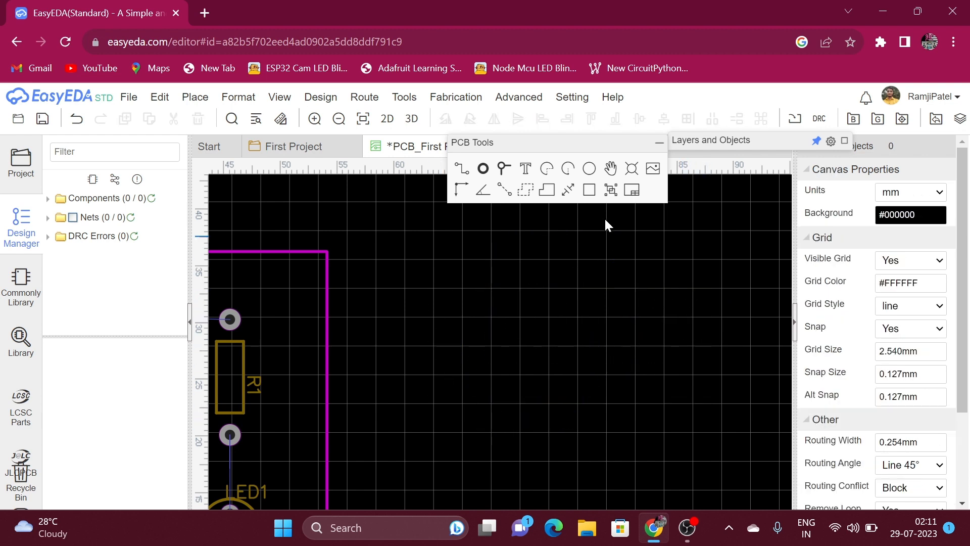
- Draw a center-based arc of about 5 mm radius outside the board, leaving a small gap at its upper left
left_click(569, 176)
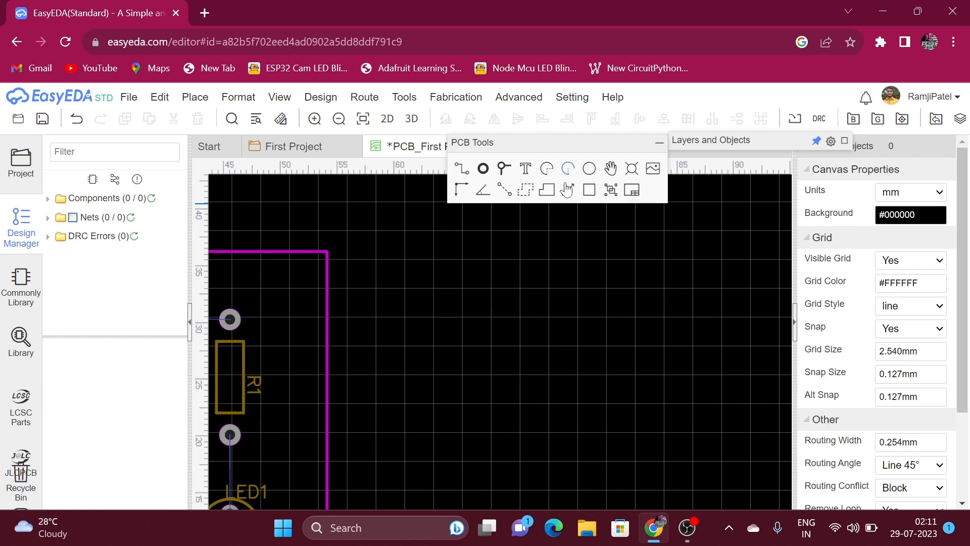
left_click(579, 372)
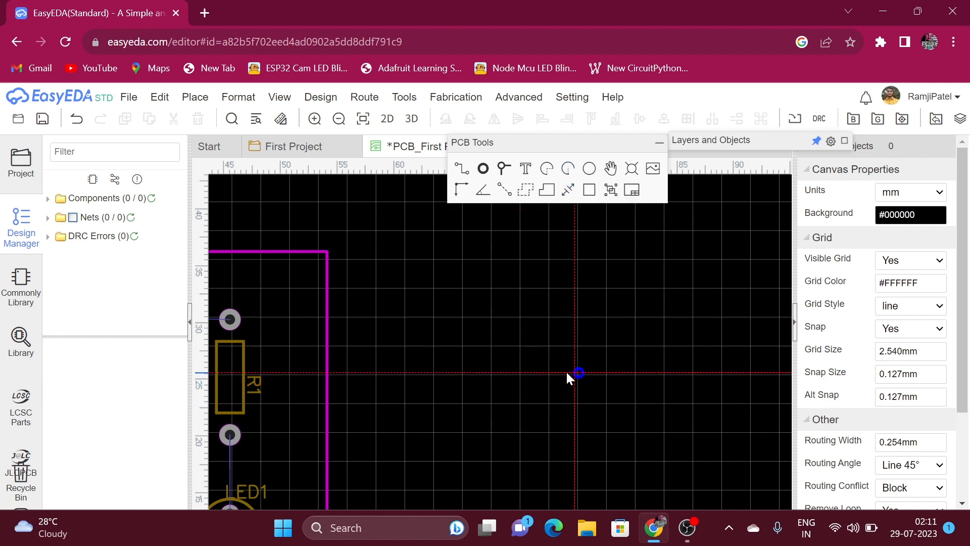
left_click(533, 344)
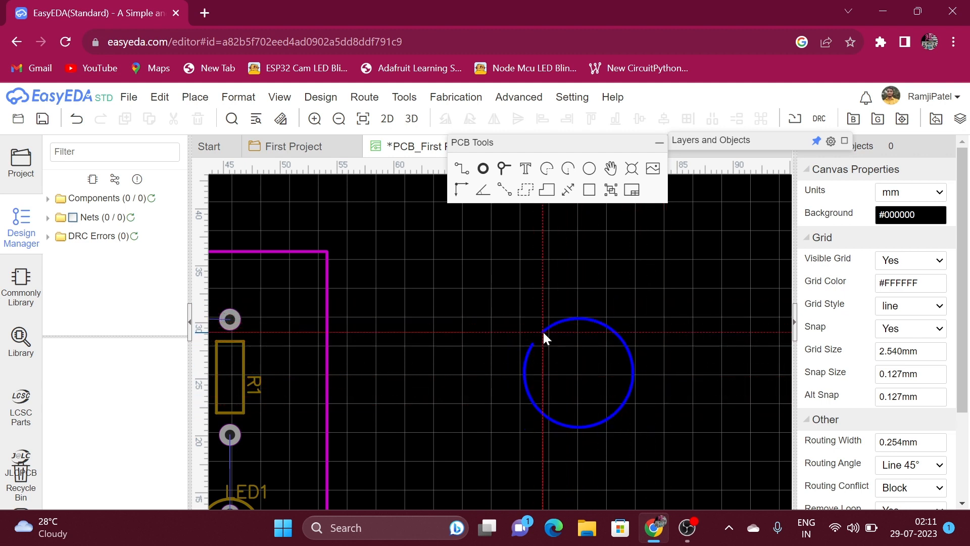
left_click(563, 322)
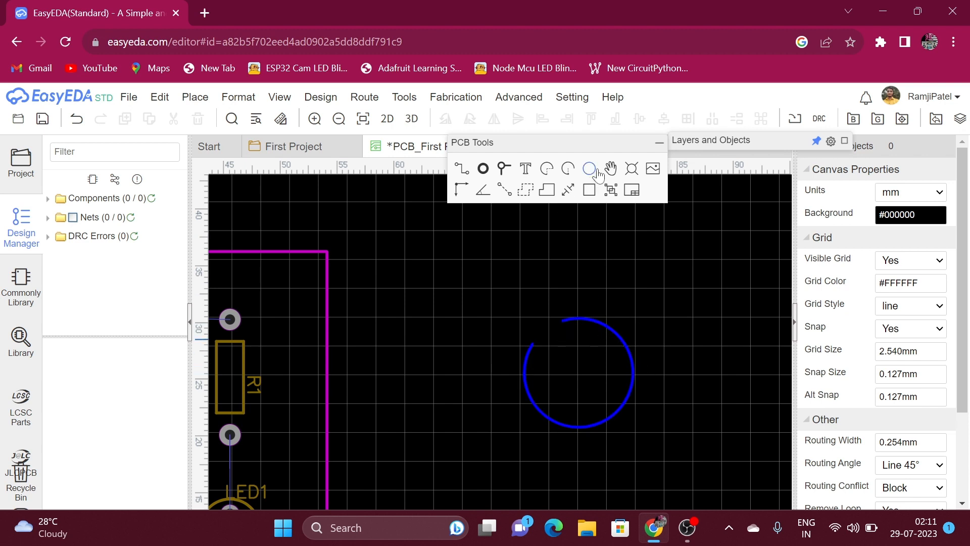
left_click(568, 172)
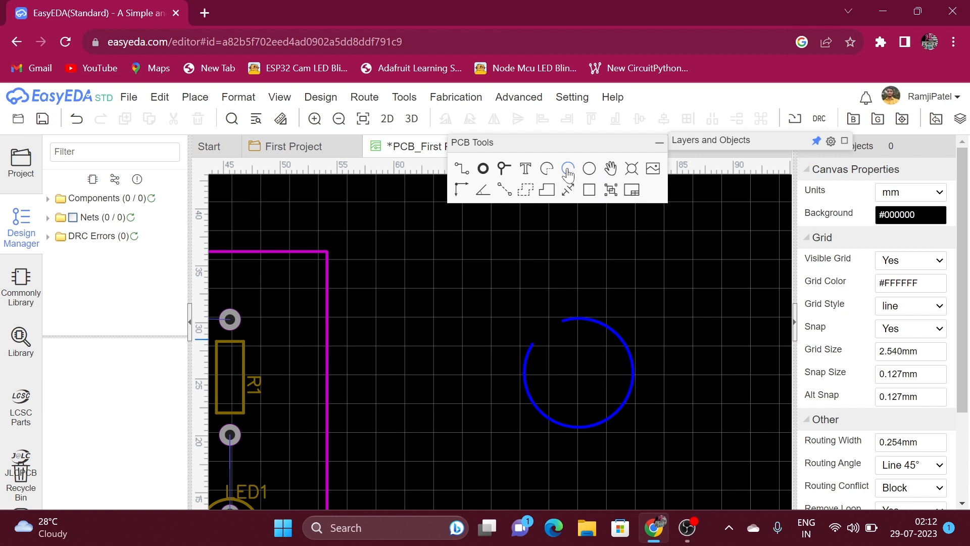
left_click(495, 319)
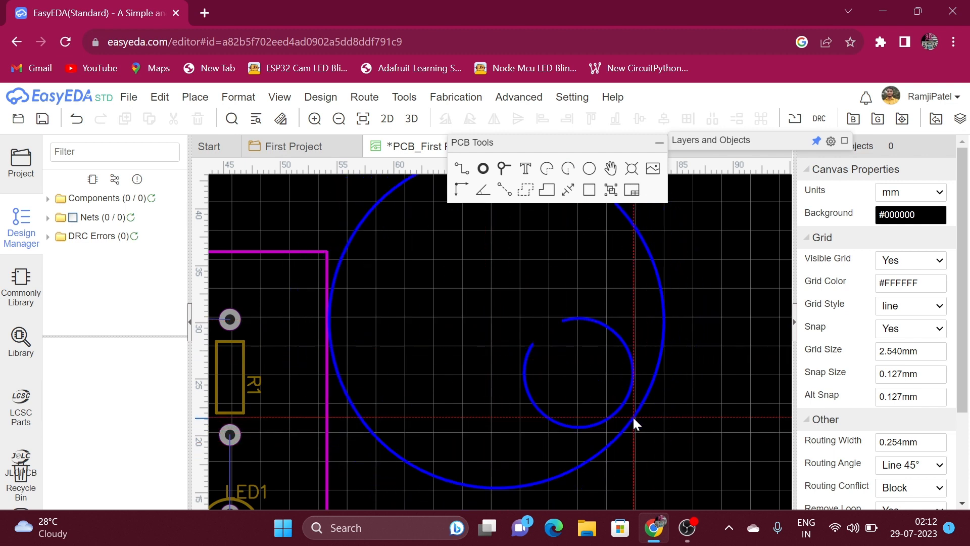
right_click(502, 303)
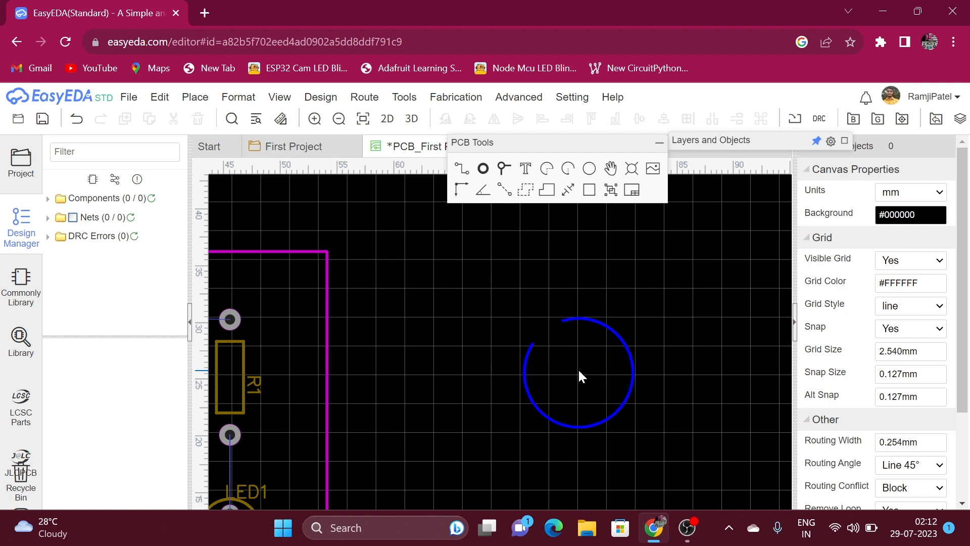
- Draw a second concentric center arc of about 9 mm radius around the small one, with its gap at the upper left
left_click(568, 168)
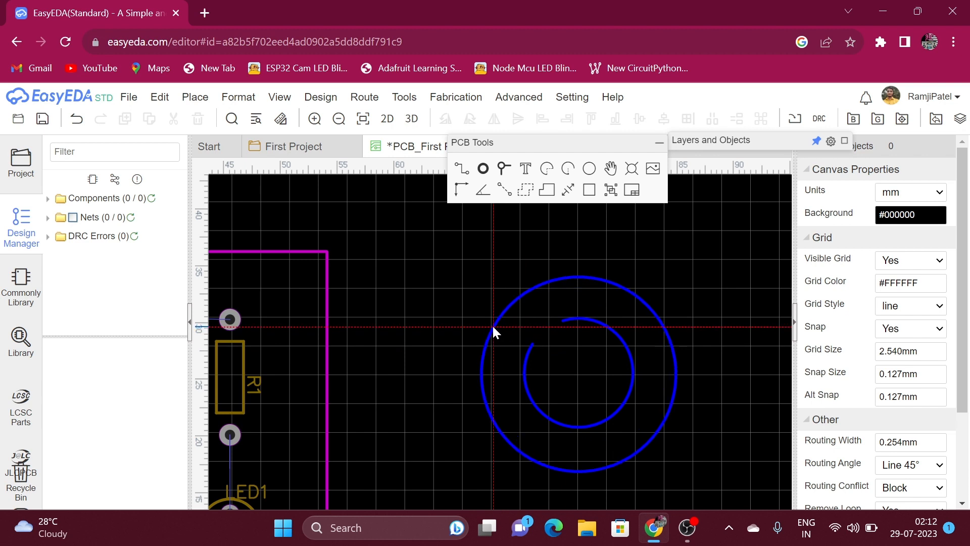
left_click(493, 325)
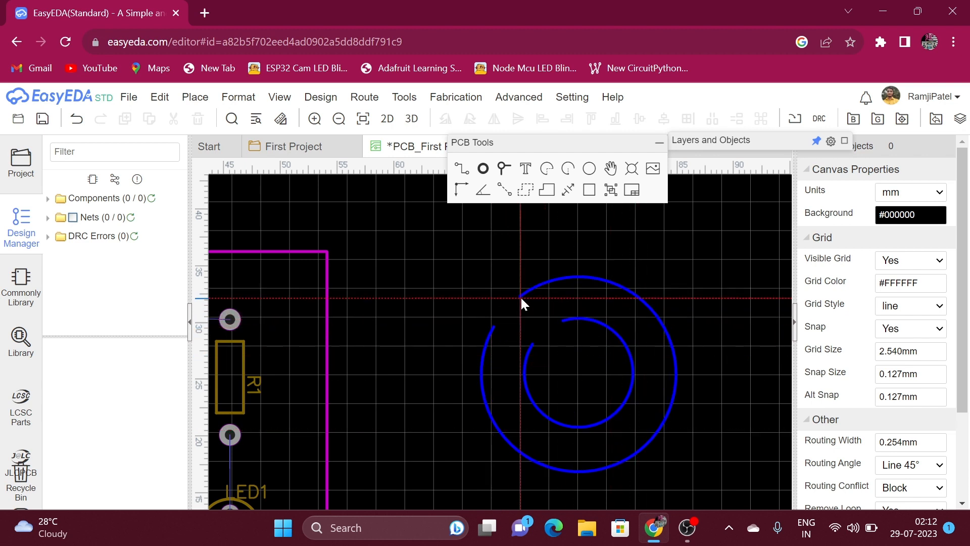
left_click(557, 295)
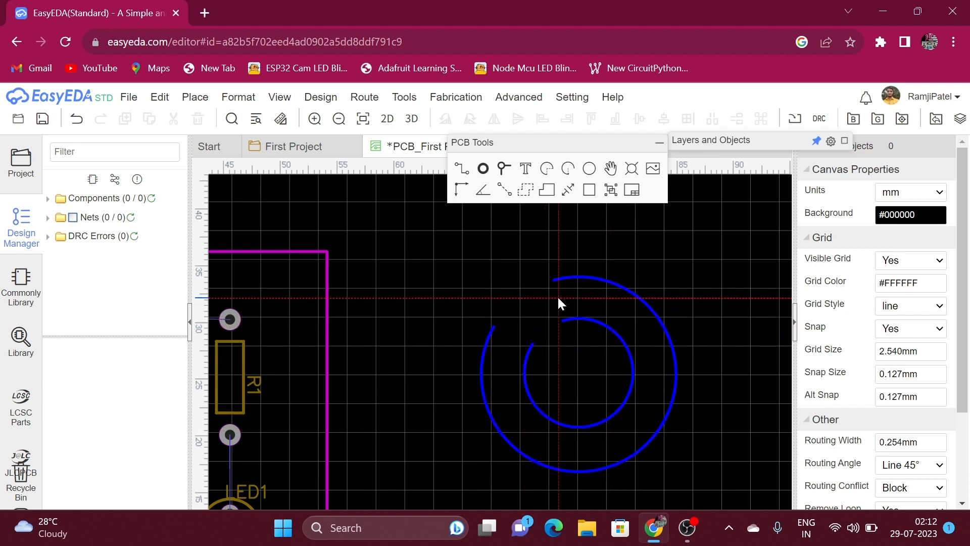
- Add a third concentric center arc of about 12 mm radius, leaving a narrow gap on its left side
left_click(578, 375)
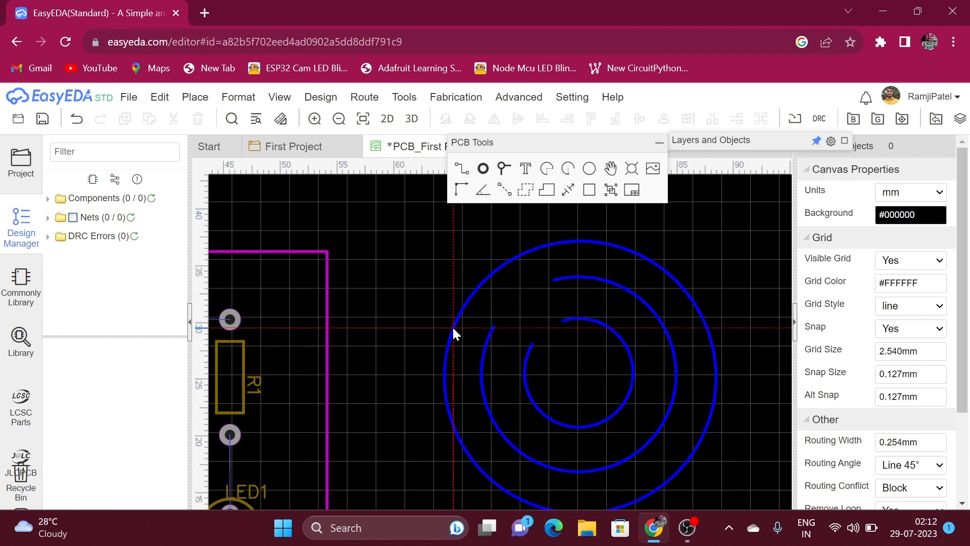
left_click(446, 401)
left_click(445, 360)
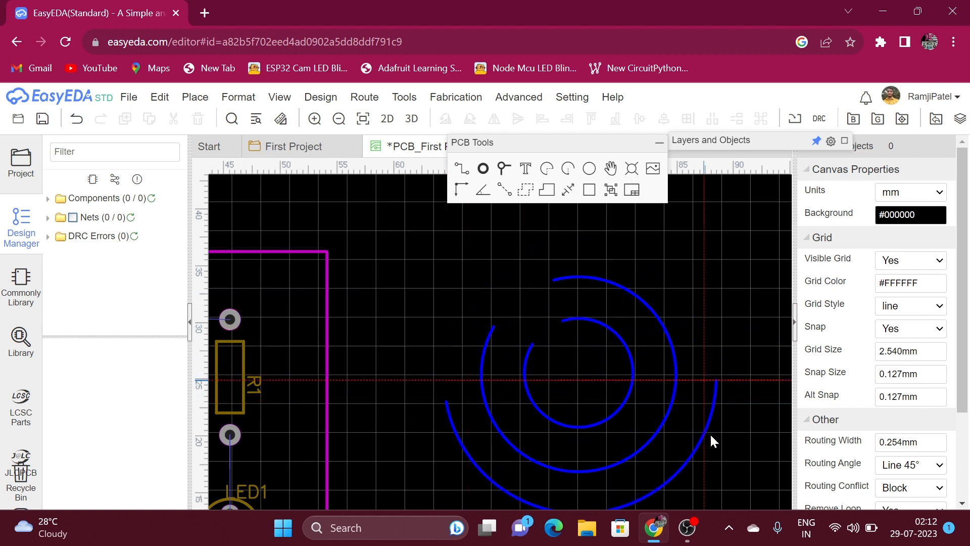
left_click(439, 377)
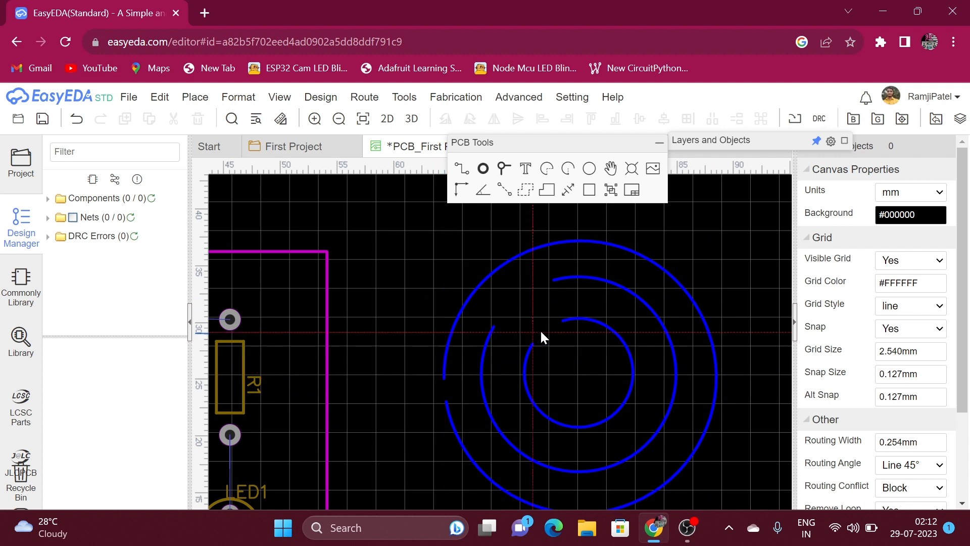
- Add an outermost concentric center arc of about 17 mm radius, leaving a narrow gap on its right side
scroll(540, 329, "down", 2)
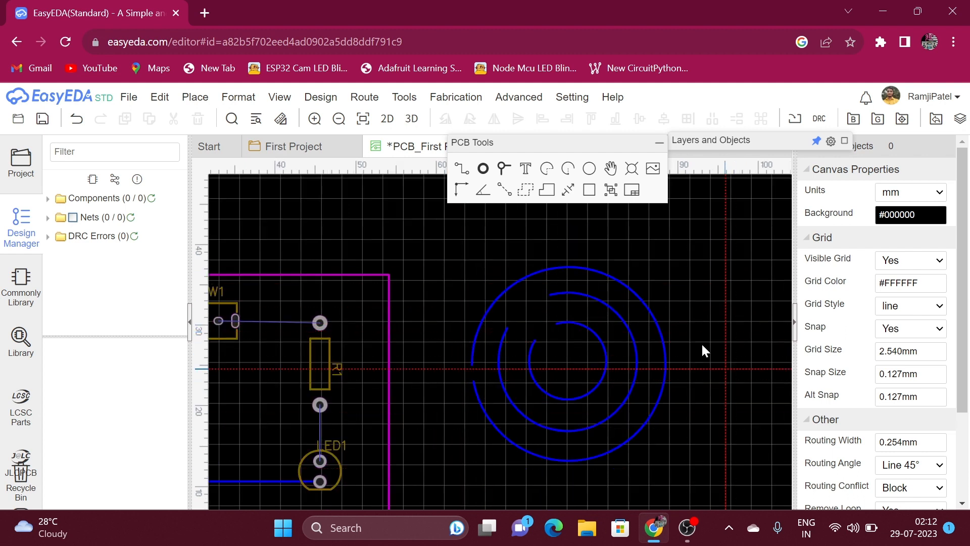
left_click(566, 359)
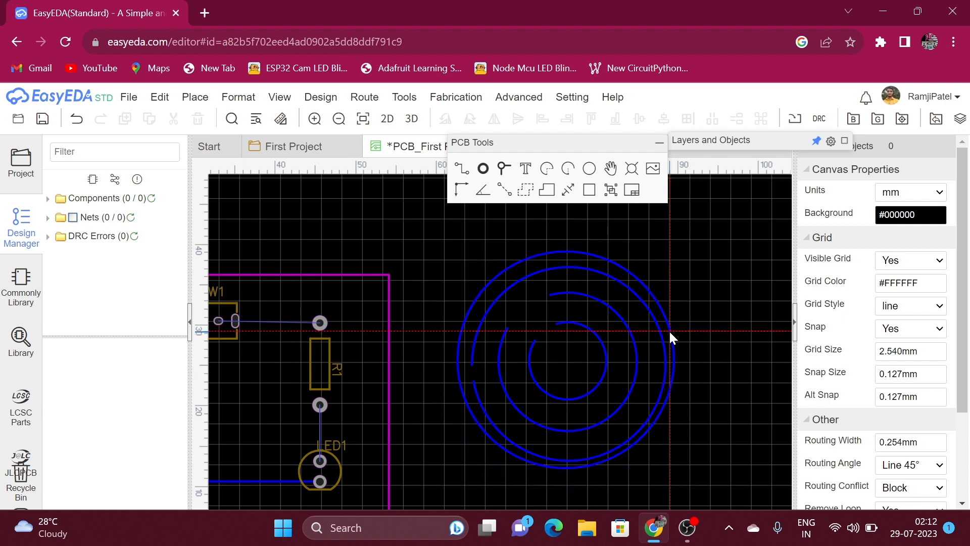
left_click(699, 359)
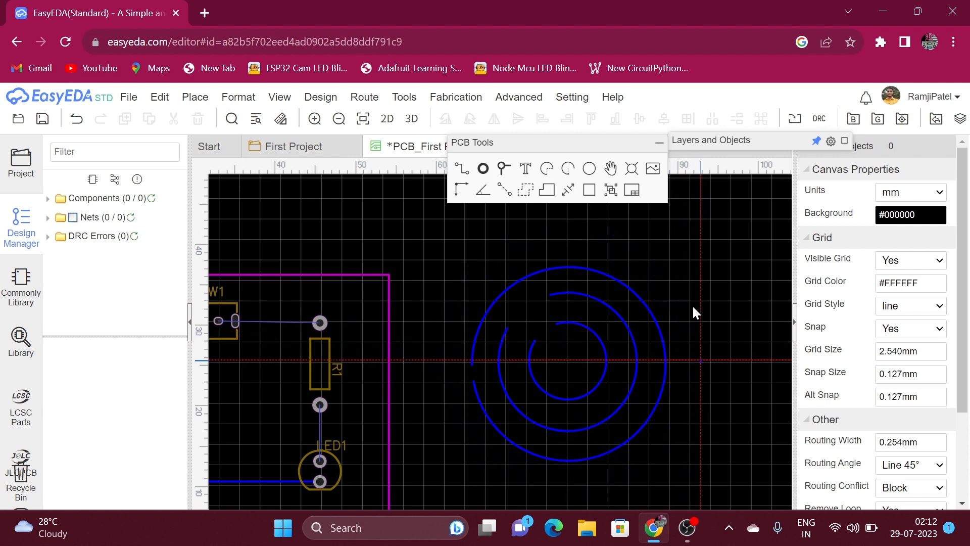
left_click(706, 384)
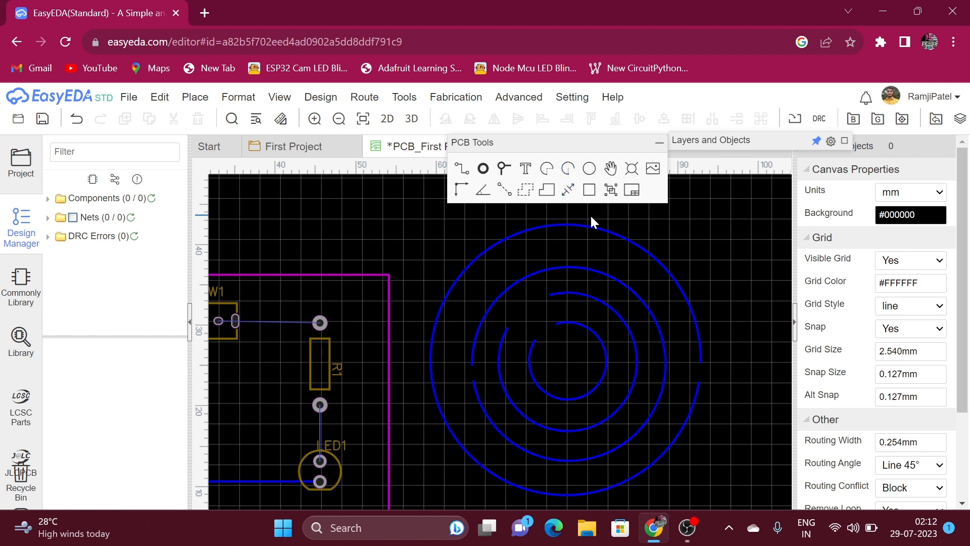
- Delete all the concentric arcs outside the board
left_click(590, 169)
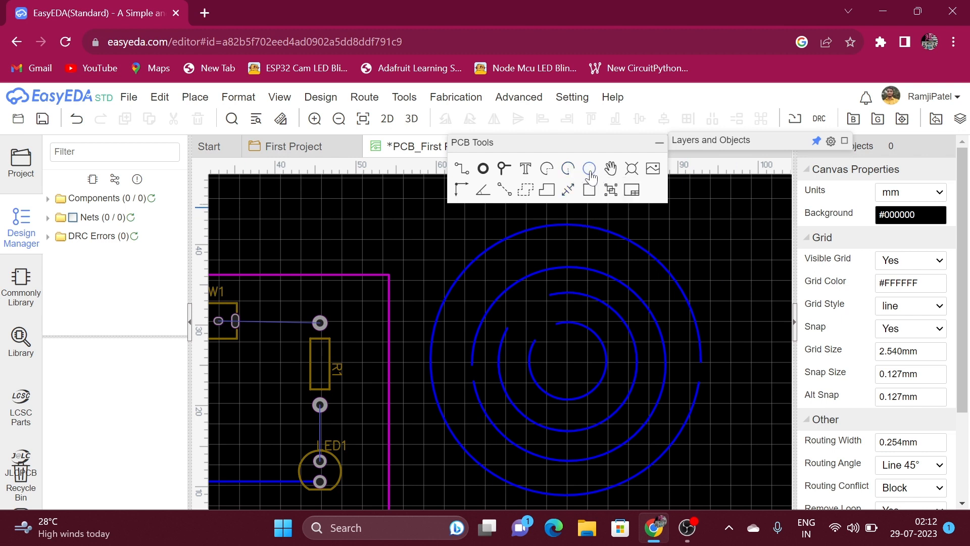
right_click(677, 260)
left_click_drag(684, 253, 472, 484)
key("Delete")
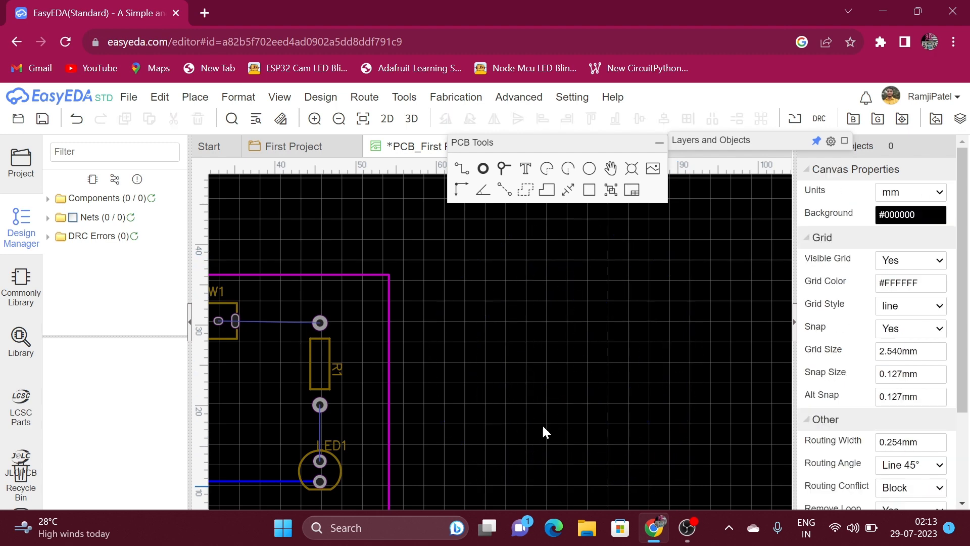
- Draw two nearly concentric circles outside the board, with radii of about 10 mm and 16 mm
left_click(589, 168)
left_click(538, 301)
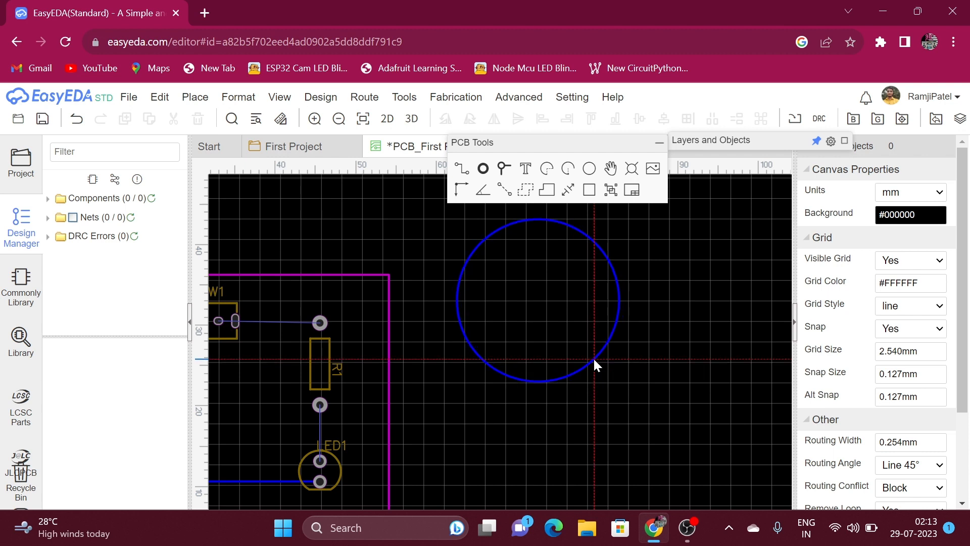
left_click(594, 359)
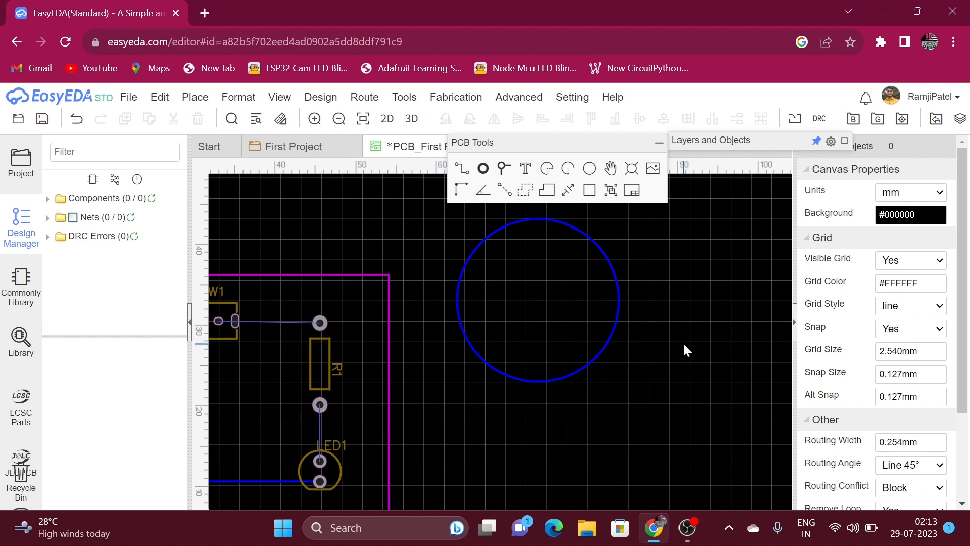
left_click(591, 171)
left_click(545, 312)
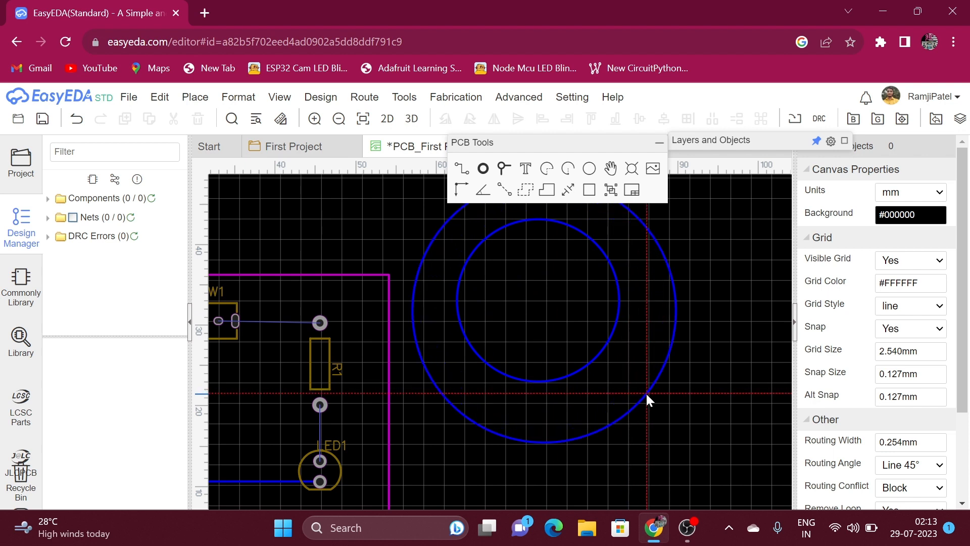
left_click(647, 393)
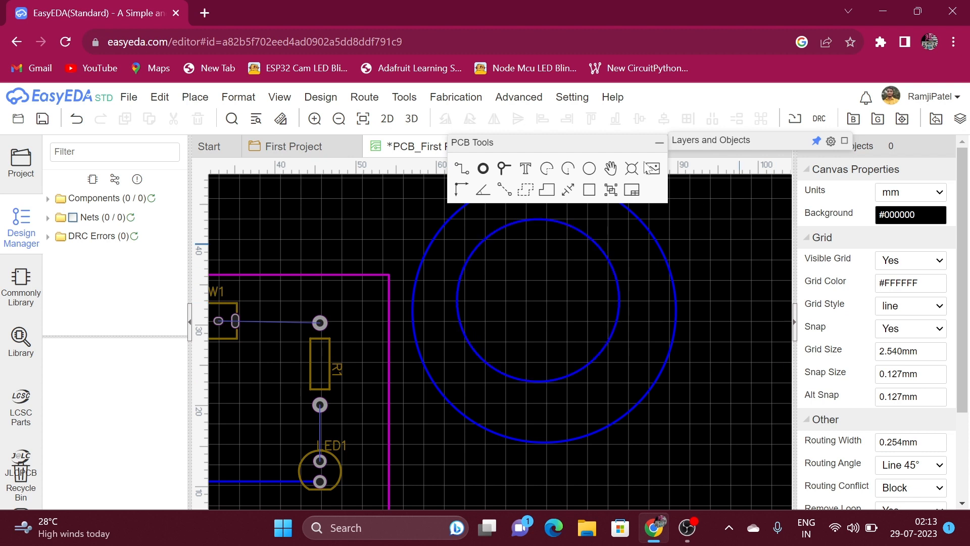
- Pan the canvas sideways with the hand tool to bring SW1 and the battery holder back into view
left_click(611, 169)
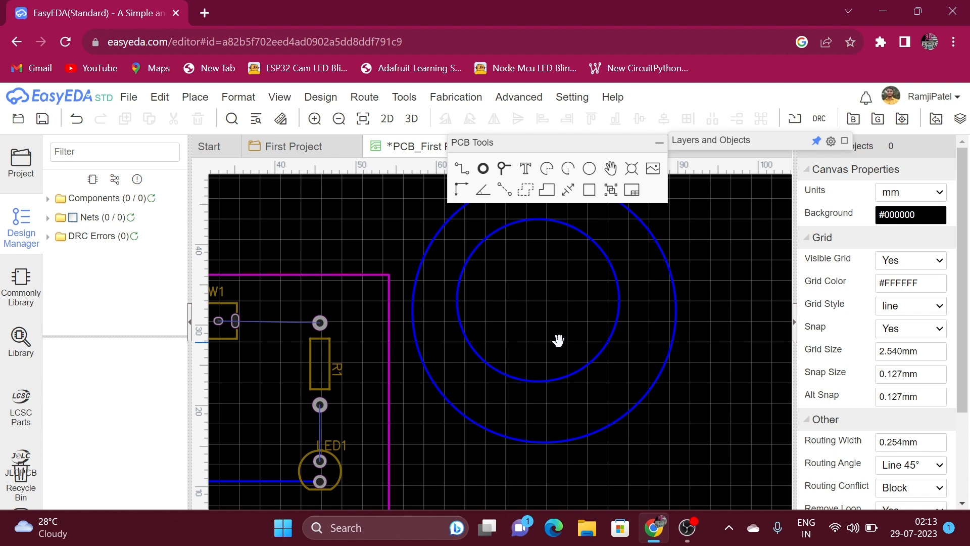
key("Left")
key("Left")
key("Left")
key("Left")
key("Left")
key("Left")
key("Left")
key("Left")
key("Left")
key("Left")
key("Left")
key("Left")
key("Left")
key("Left")
key("Left")
key("Left")
key("Left")
key("Left")
key("Left")
key("Left")
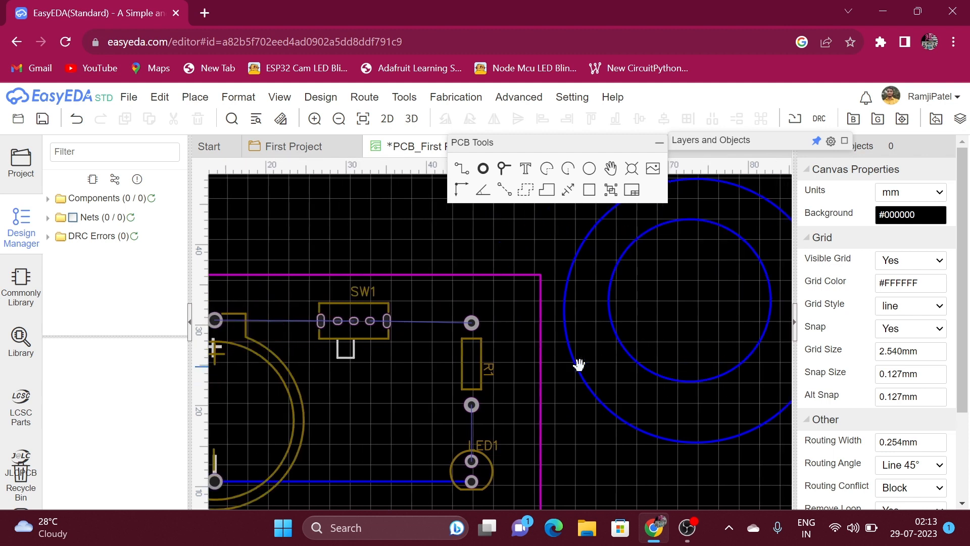
- Pan the canvas horizontally with the hand tool until the whole battery holder is in view beside SW1 and R1
key("Left")
key("Left")
key("Left")
key("Left")
key("Left")
key("Left")
key("Left")
key("Left")
key("Left")
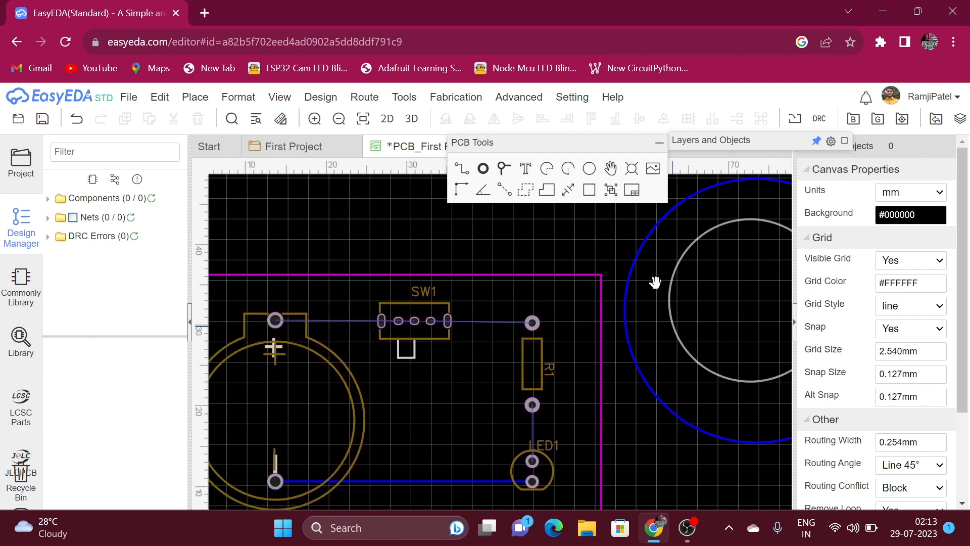
key("Left")
key("Left")
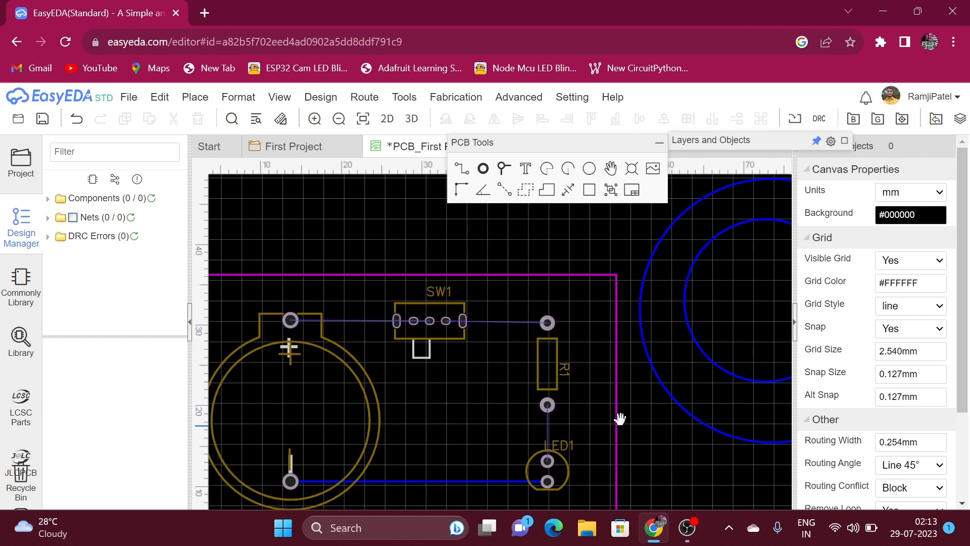
- Move resistor R1 up and to the right inside the board, to about X 47.4 mm, Y 27.2 mm
left_click(550, 367)
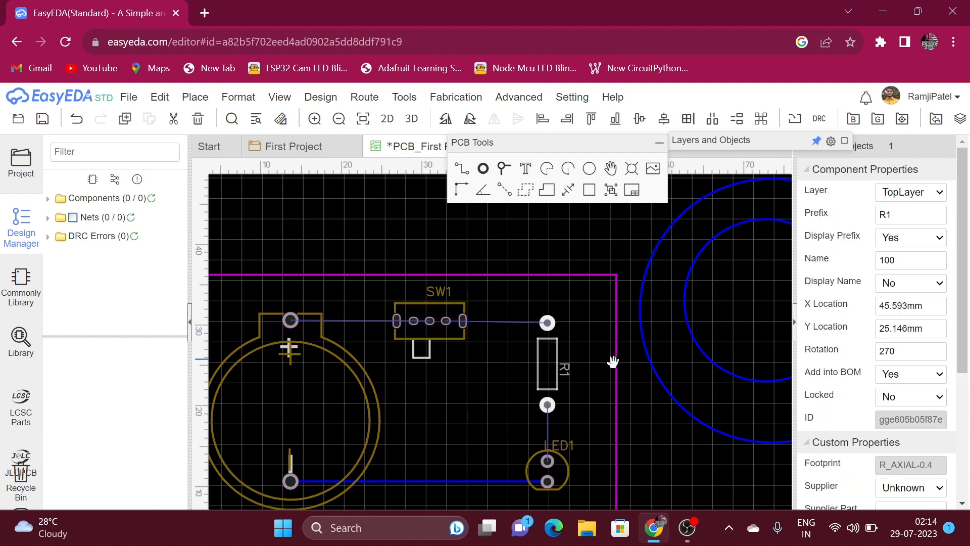
left_click(584, 368)
left_click(551, 362)
left_click_drag(550, 372, 564, 344)
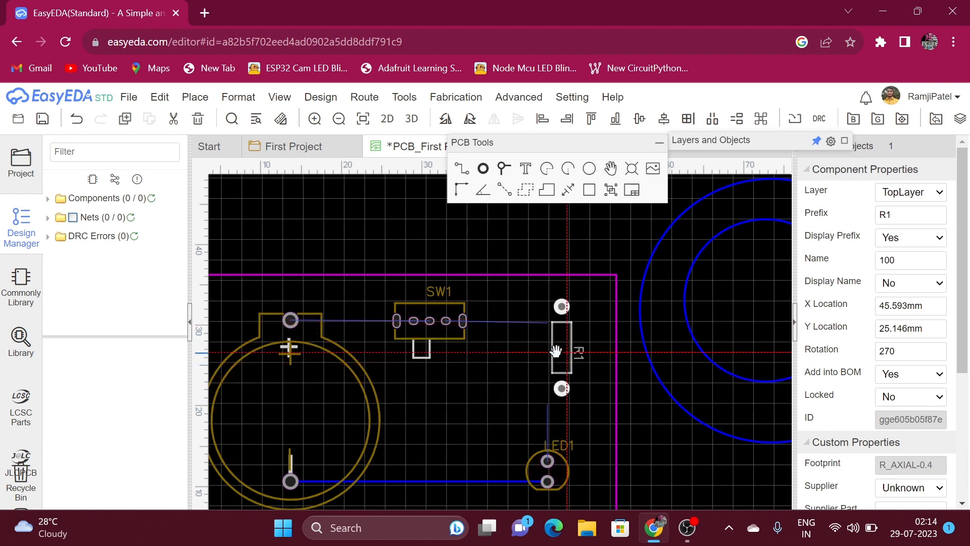
left_click(515, 351)
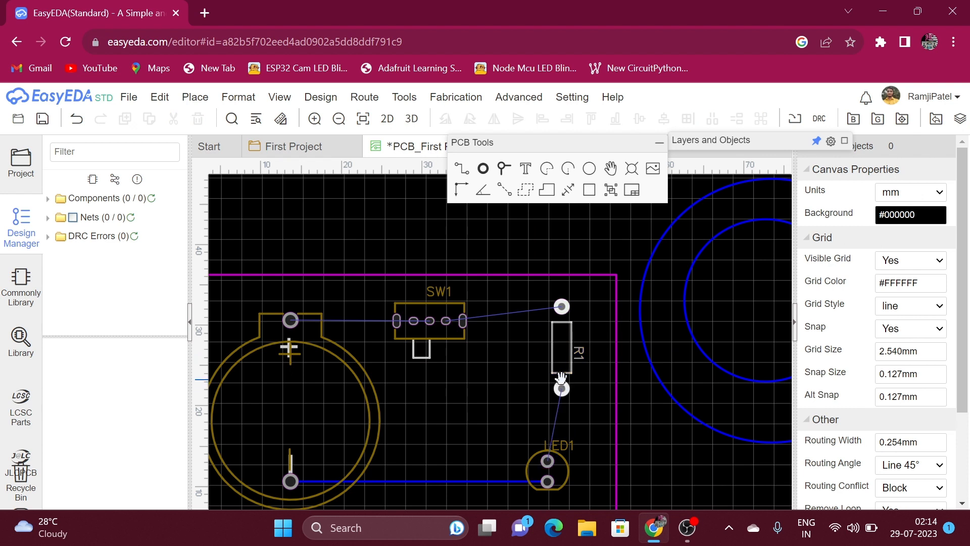
left_click(562, 358)
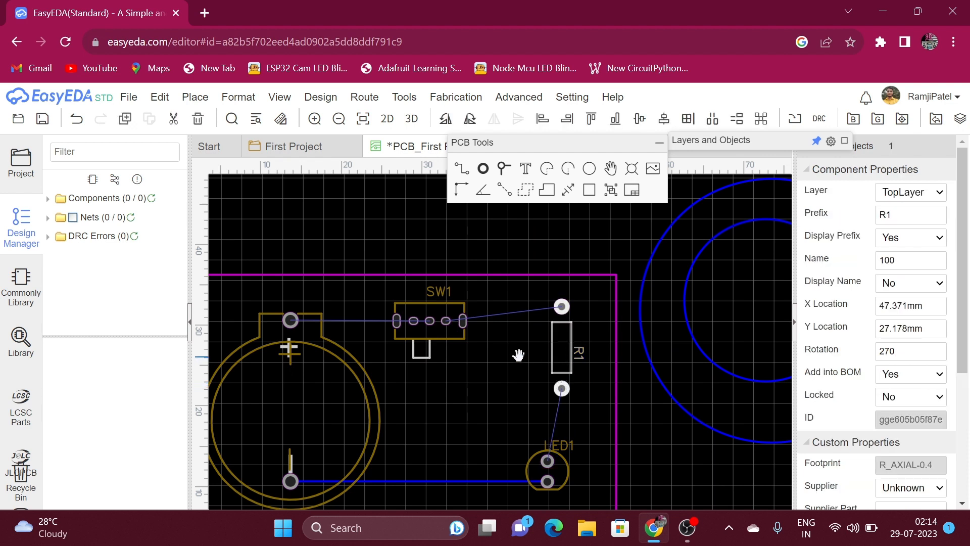
left_click(519, 353)
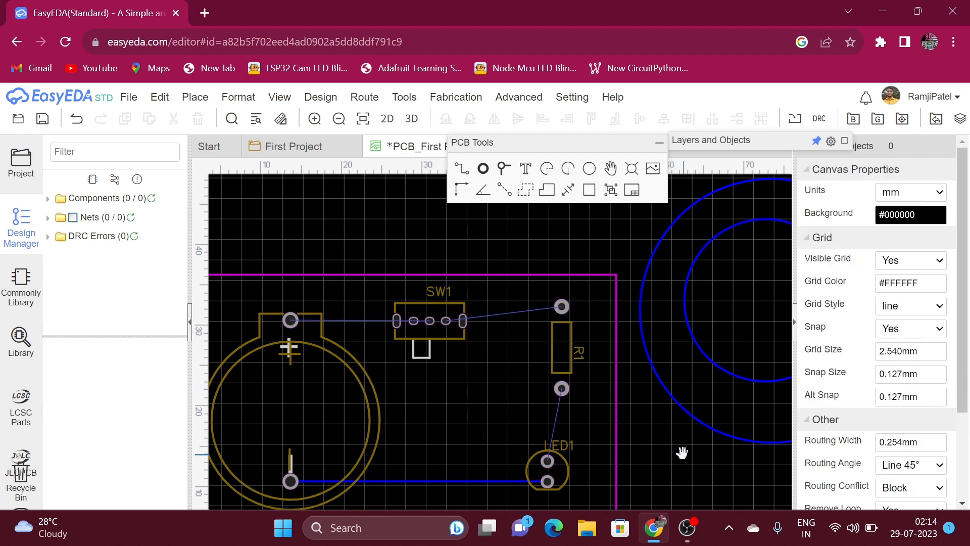
- Place four mounting holes, one just inside each corner of the board outline
left_click(631, 171)
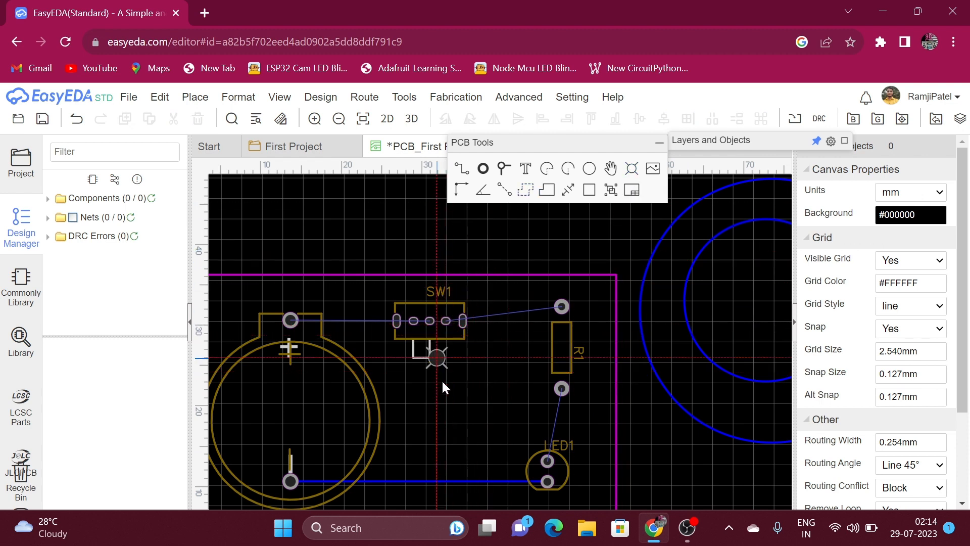
scroll(487, 369, "down", 1)
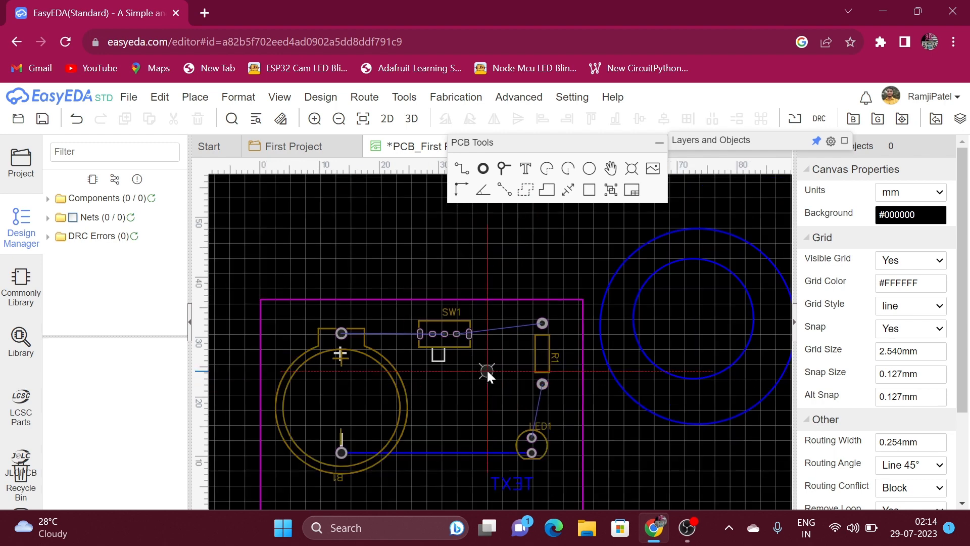
scroll(506, 335, "down", 1)
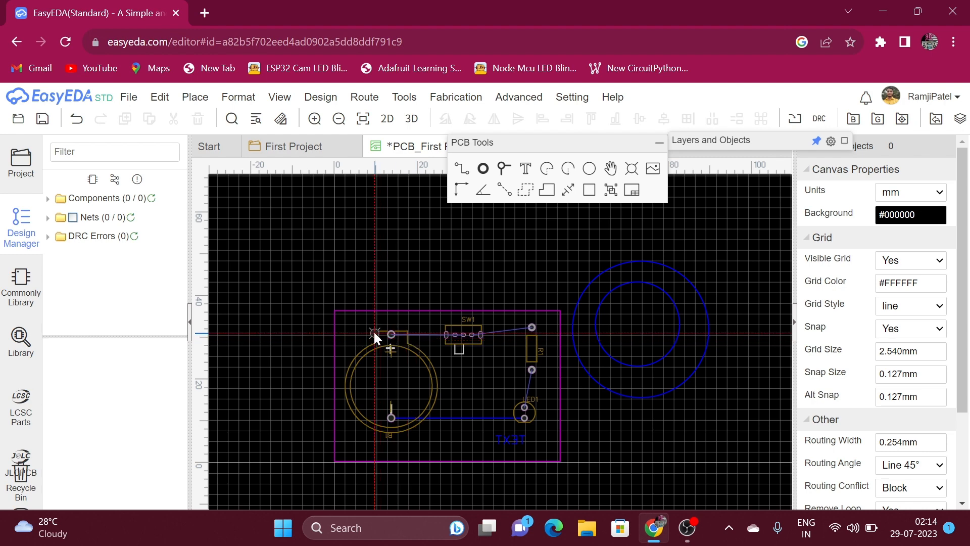
left_click(354, 327)
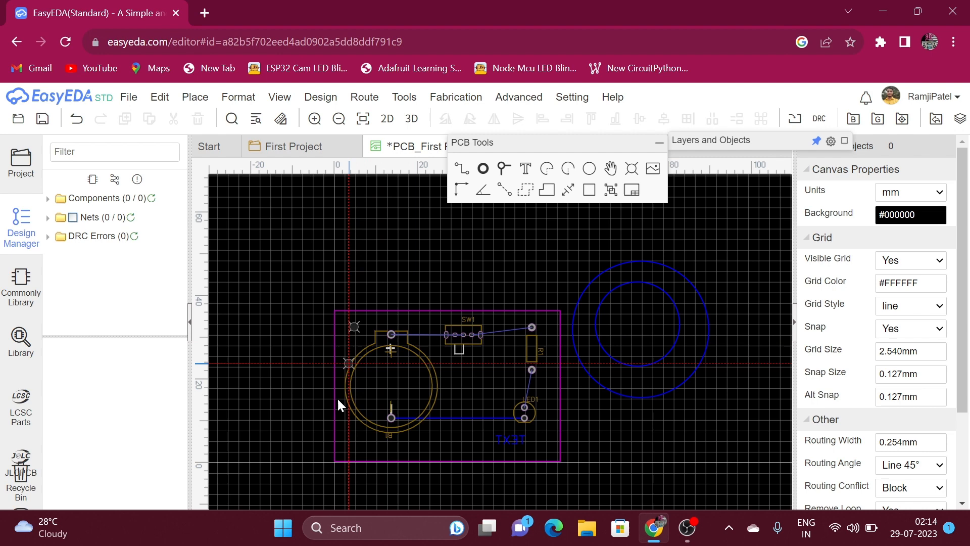
left_click(356, 444)
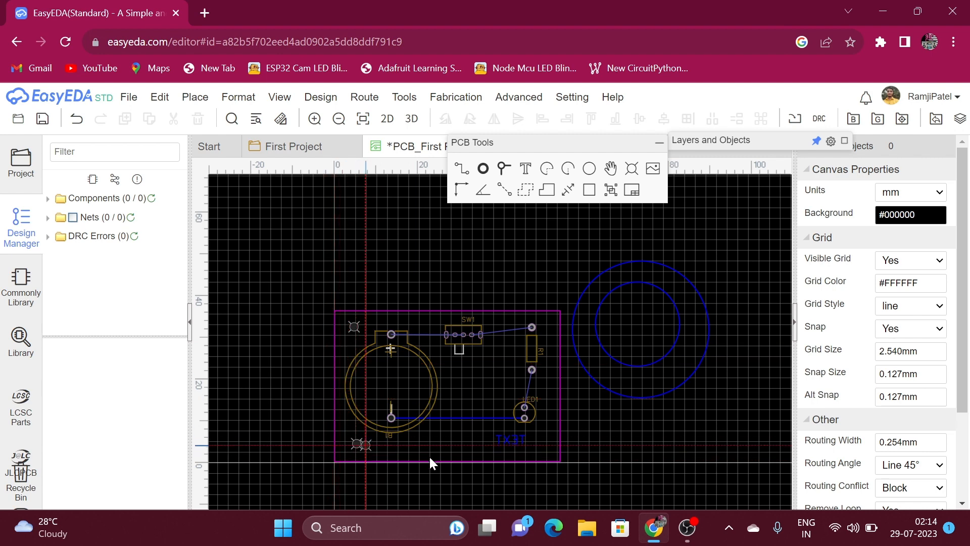
left_click(545, 441)
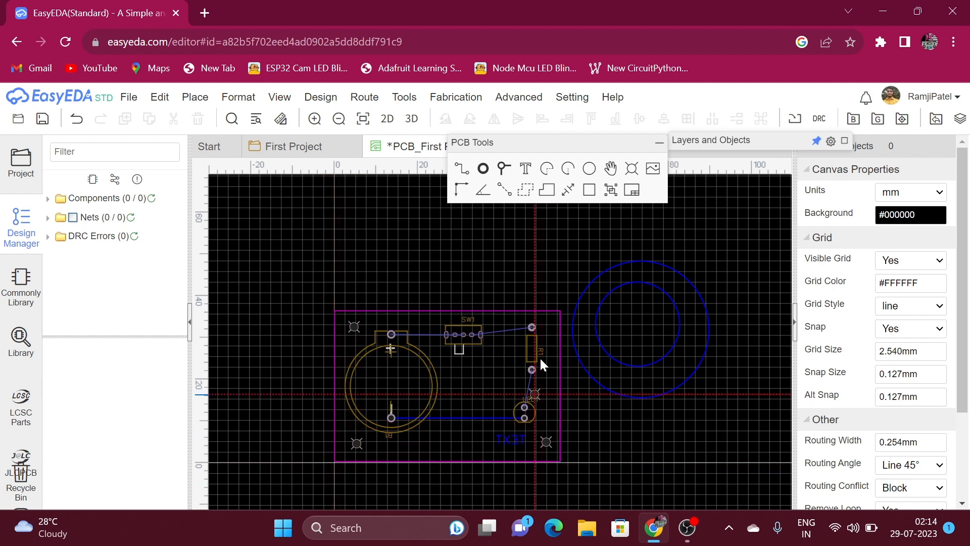
left_click(548, 322)
key("Escape")
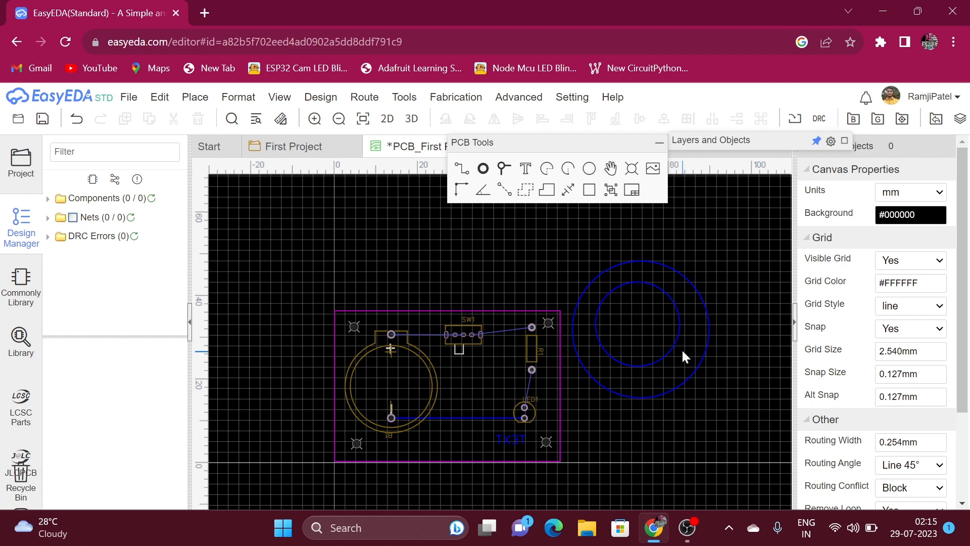
- Examine the options for inserting an image into the PCB and close the dialog without choosing a file
left_click(655, 173)
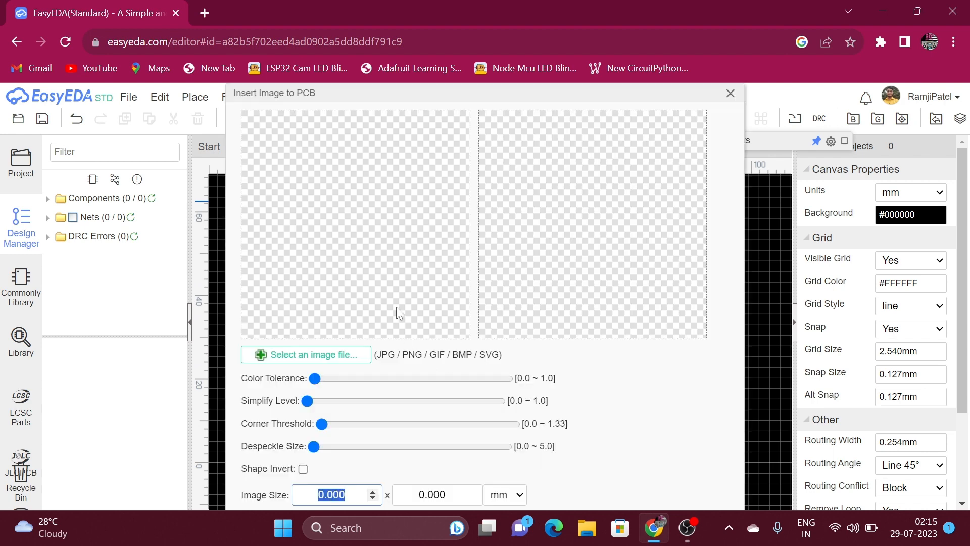
left_click(730, 93)
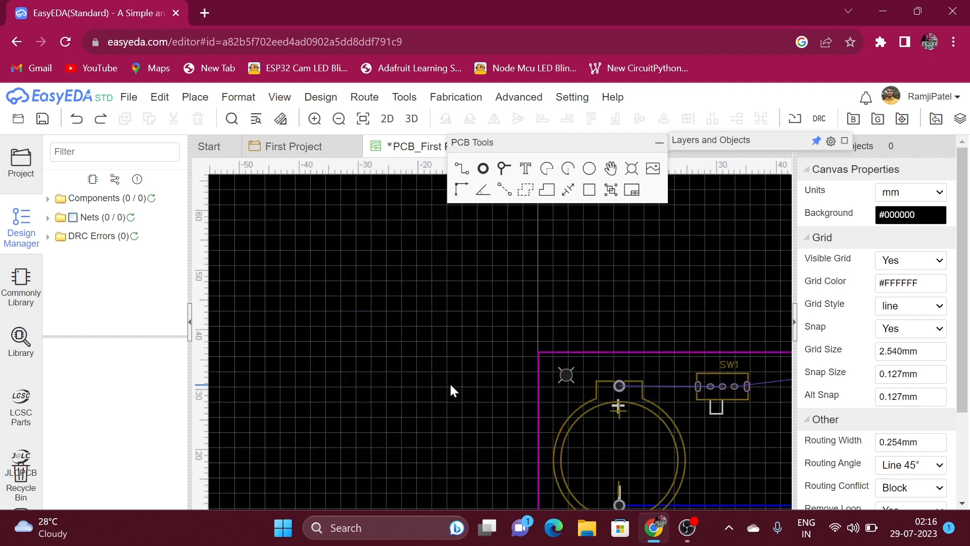
- Draw a protractor angle of about 61° in the empty area to the left of the board
left_click(461, 190)
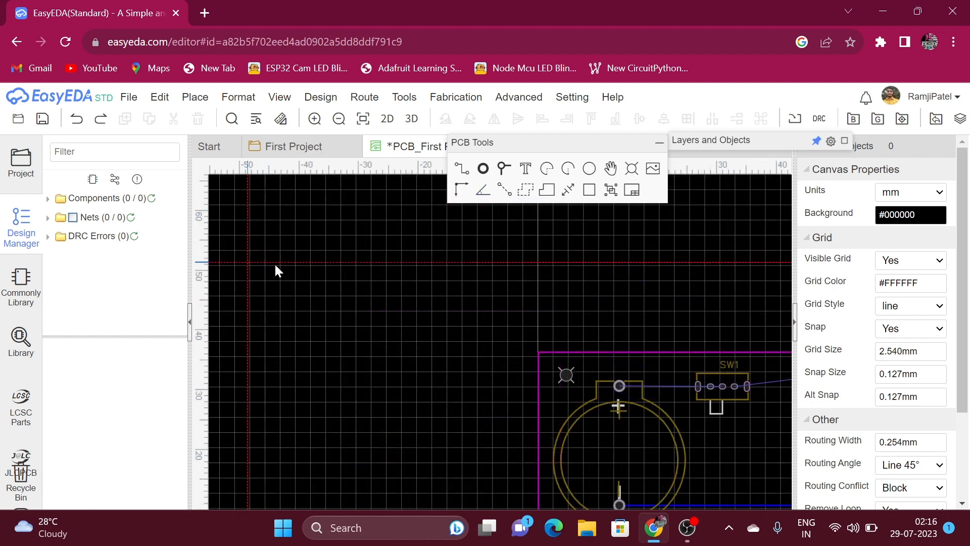
left_click(355, 312)
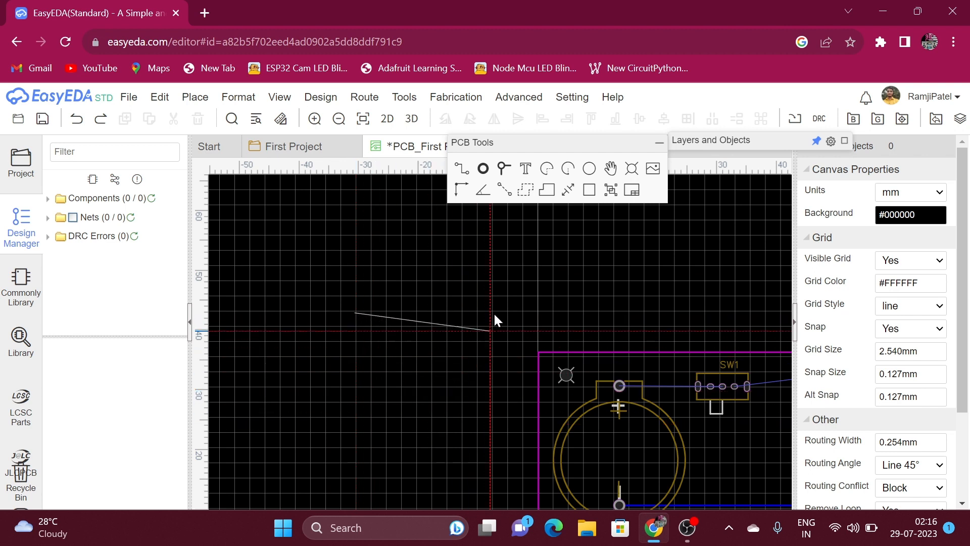
left_click(518, 261)
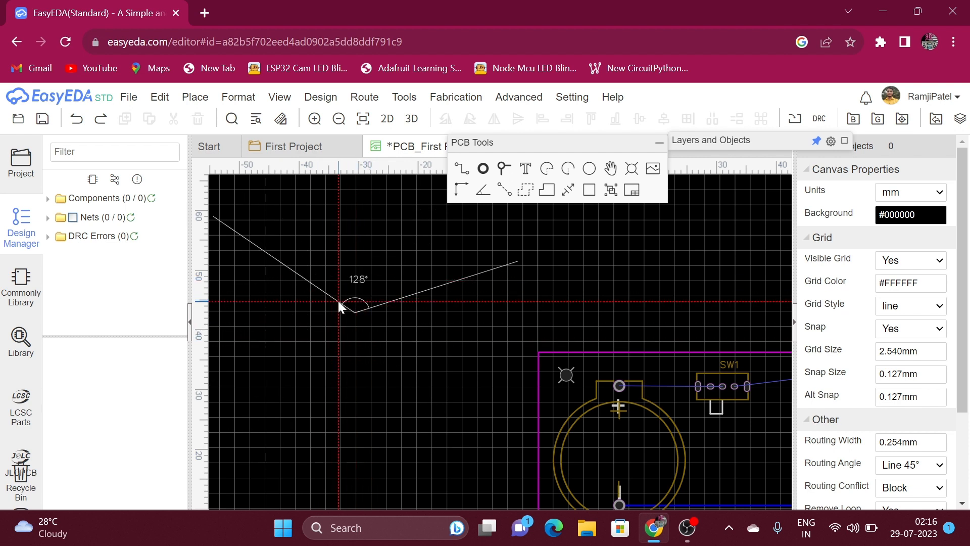
scroll(341, 299, "down", 1)
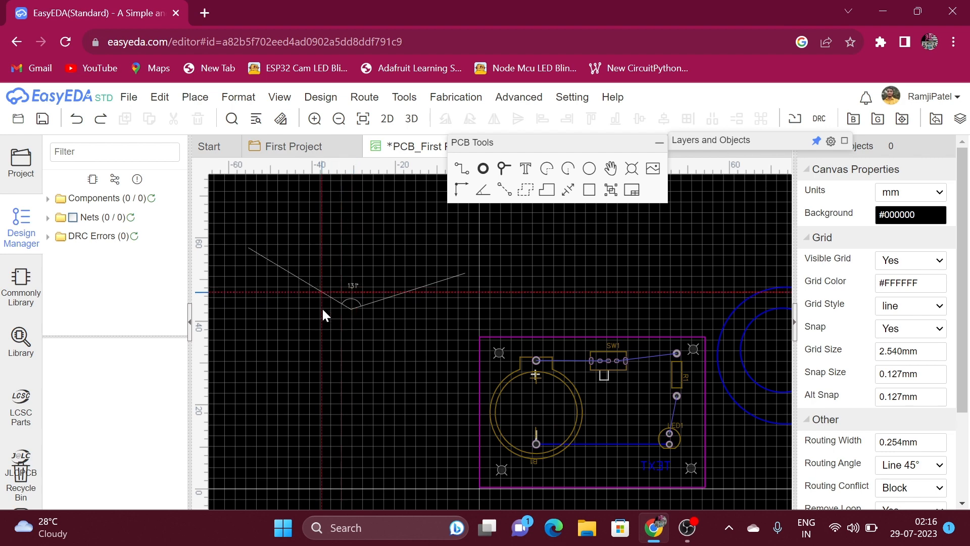
left_click(354, 291)
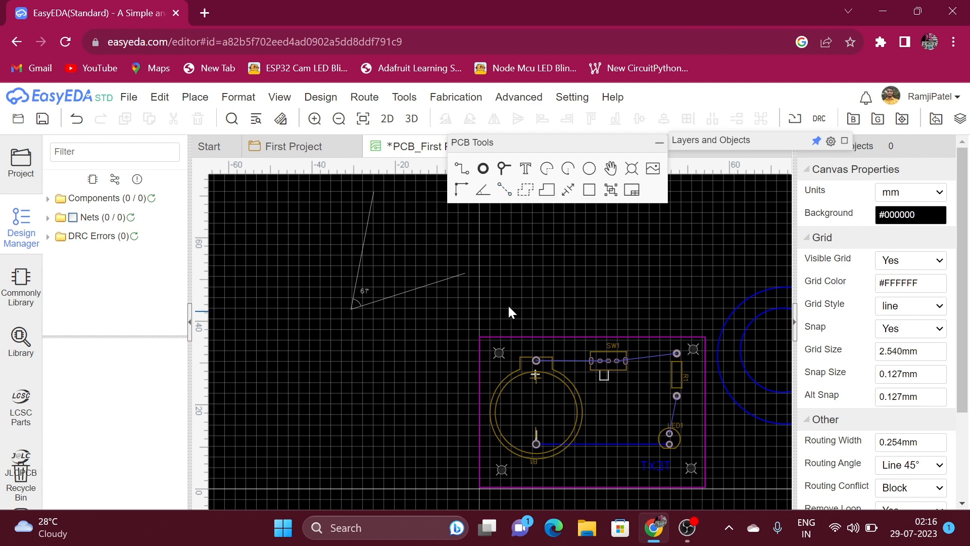
- Undo the protractor angle drawn outside the board
scroll(513, 303, "up", 4)
scroll(512, 299, "down", 3)
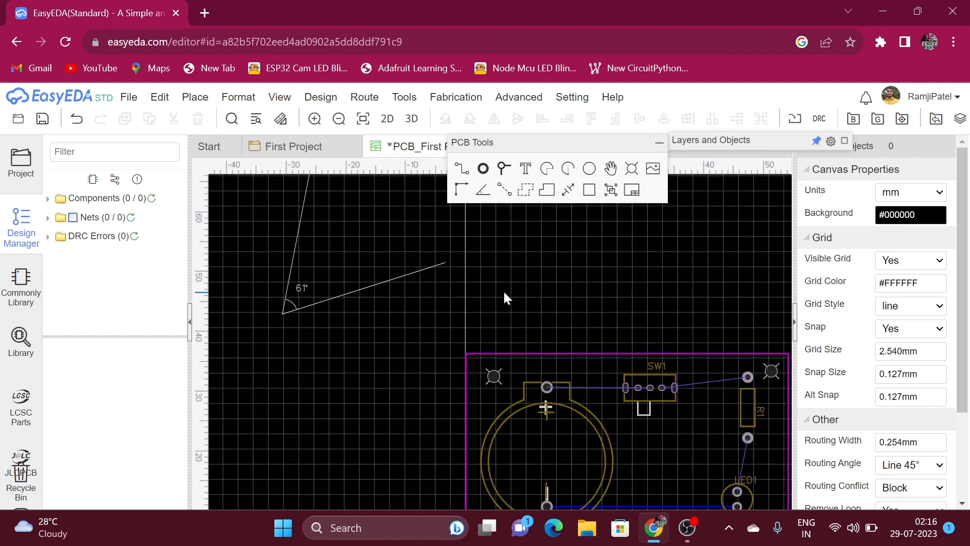
key("ctrl+z")
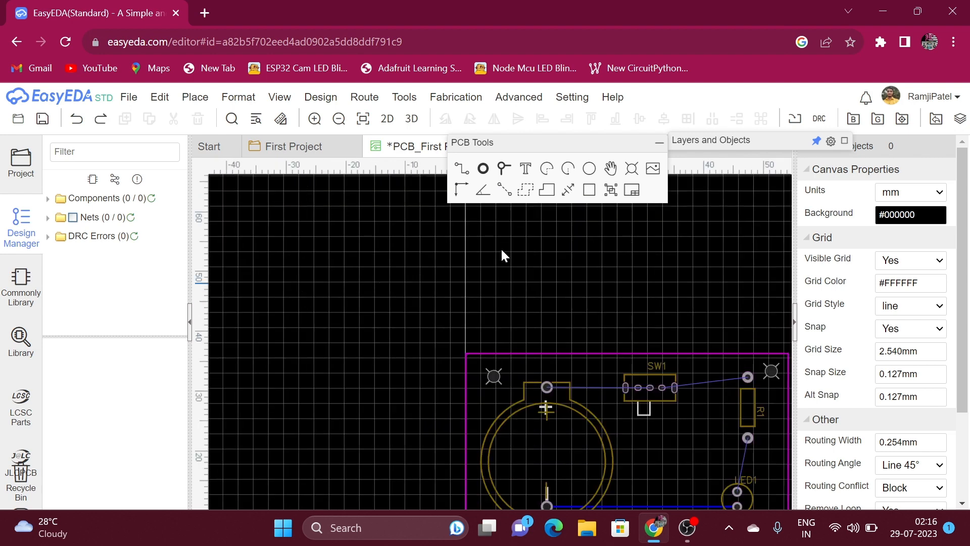
- Place two pads to the left of the board, one above the other and about 11 mm apart
left_click(485, 170)
scroll(350, 332, "up", 3)
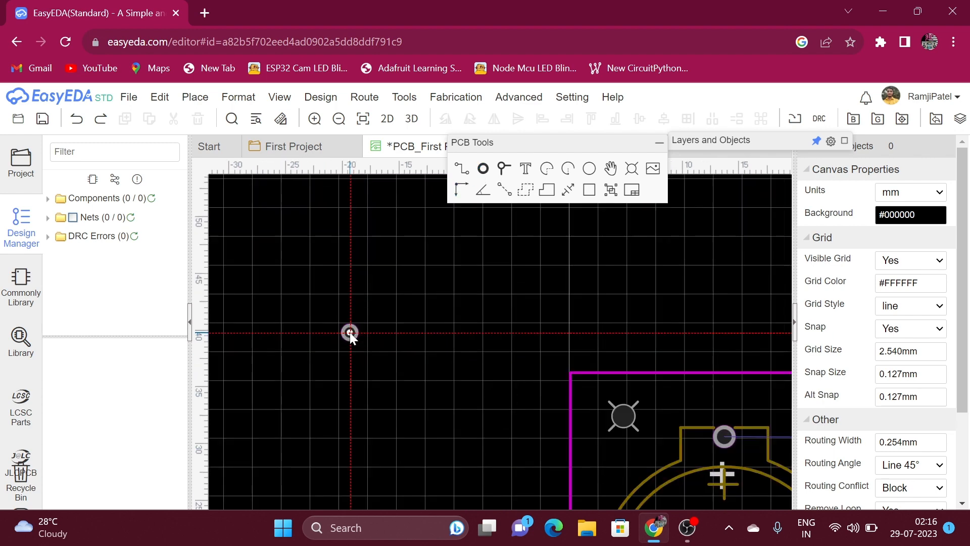
left_click(408, 271)
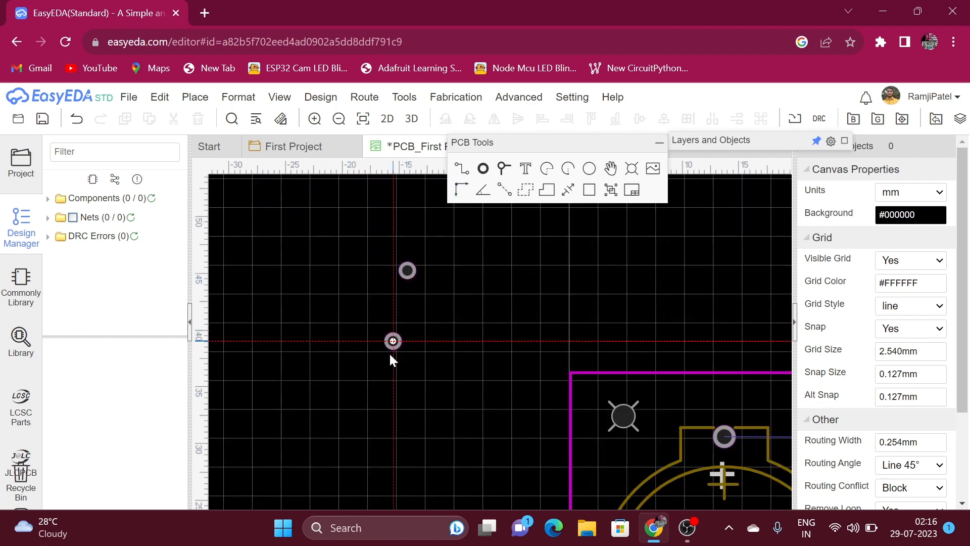
left_click(422, 397)
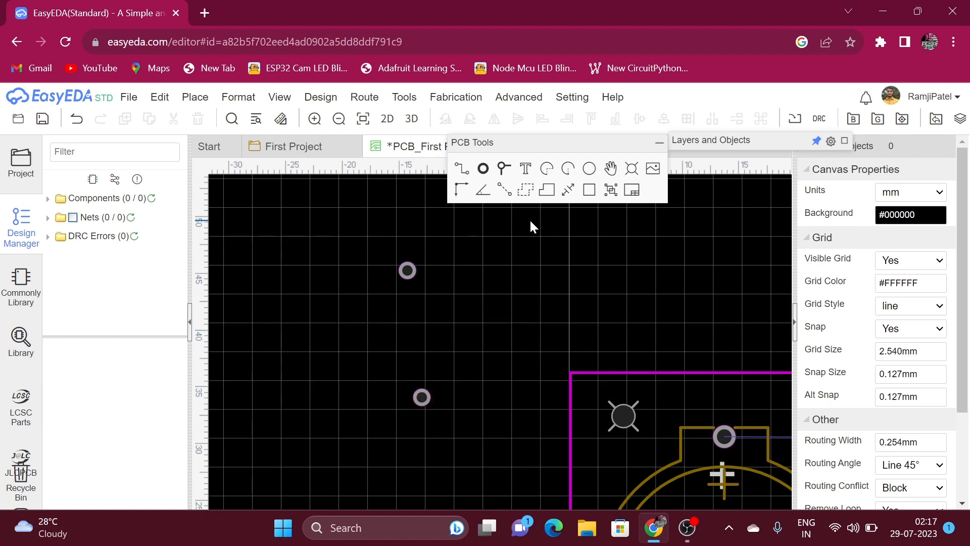
- Connect the upper and lower pads outside the board with a ratline and check the net they share
left_click(503, 191)
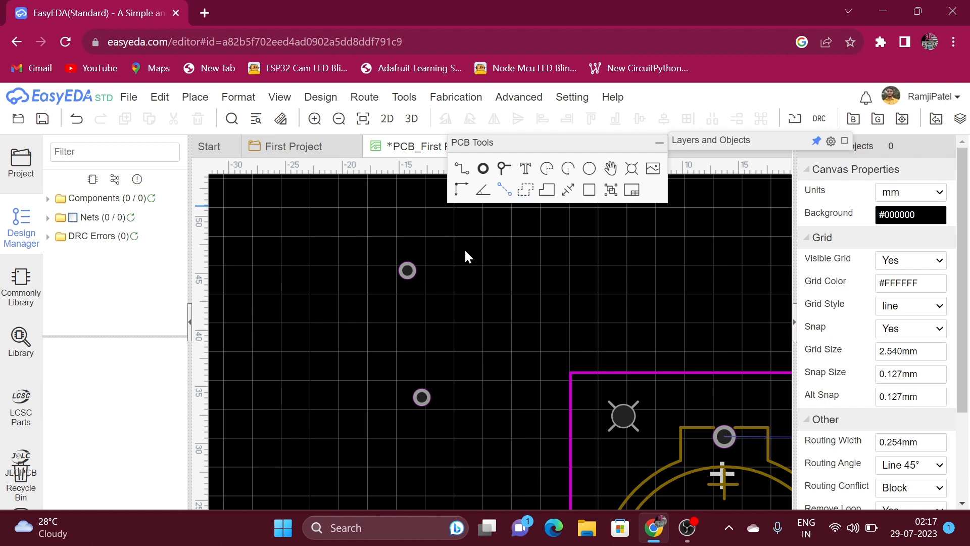
left_click(407, 270)
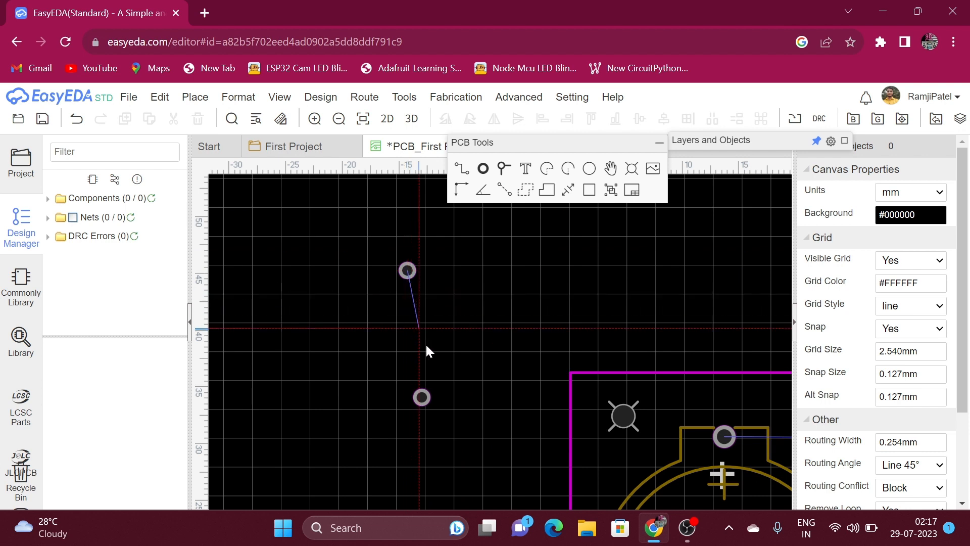
left_click(422, 397)
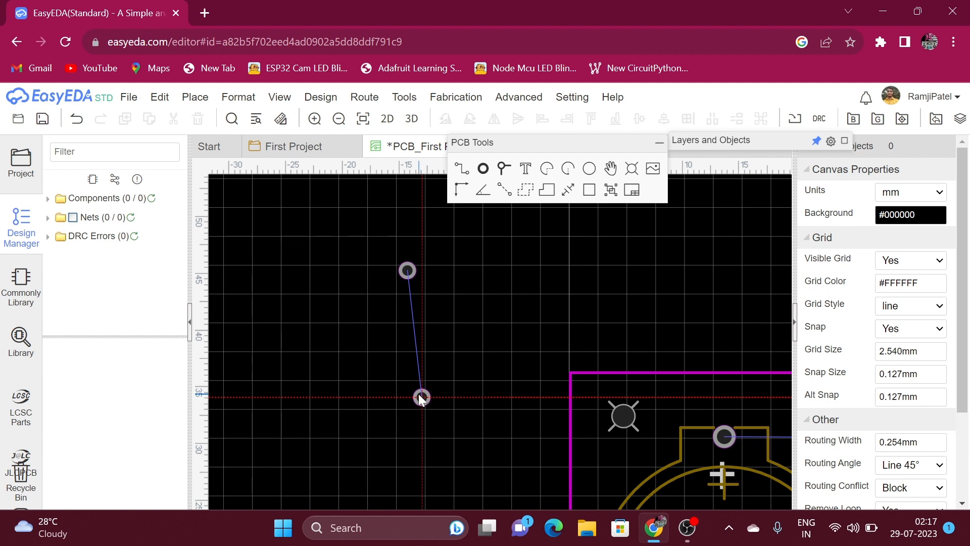
scroll(476, 283, "up", 2)
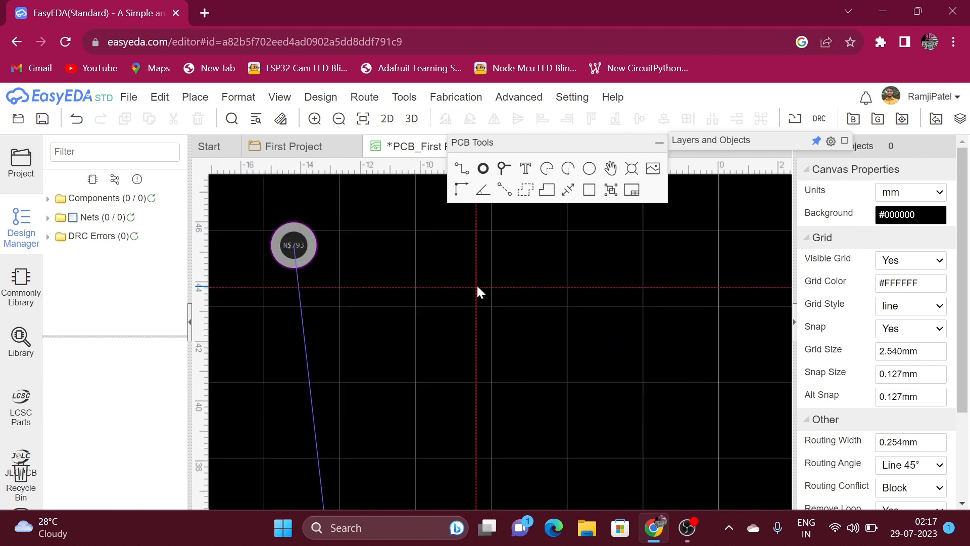
scroll(477, 284, "down", 2)
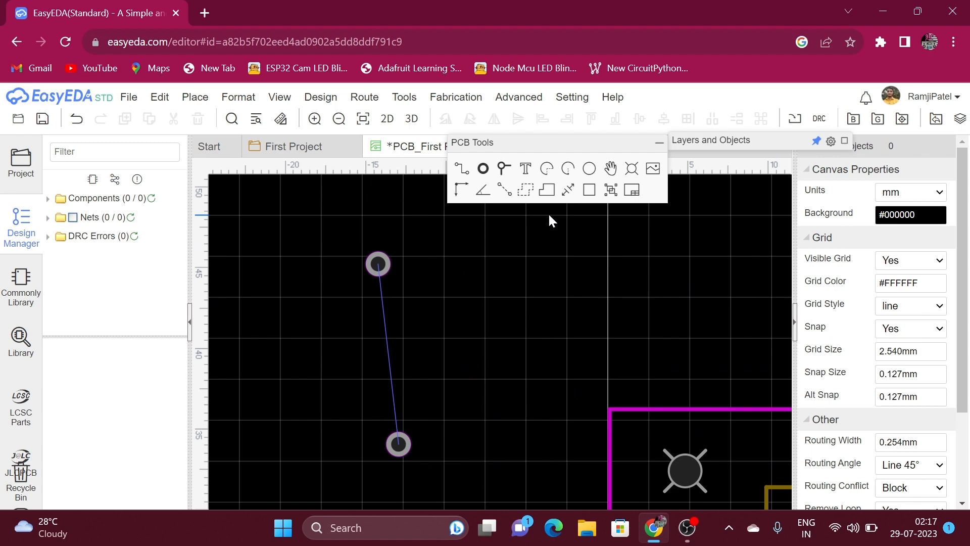
scroll(551, 220, "down", 4)
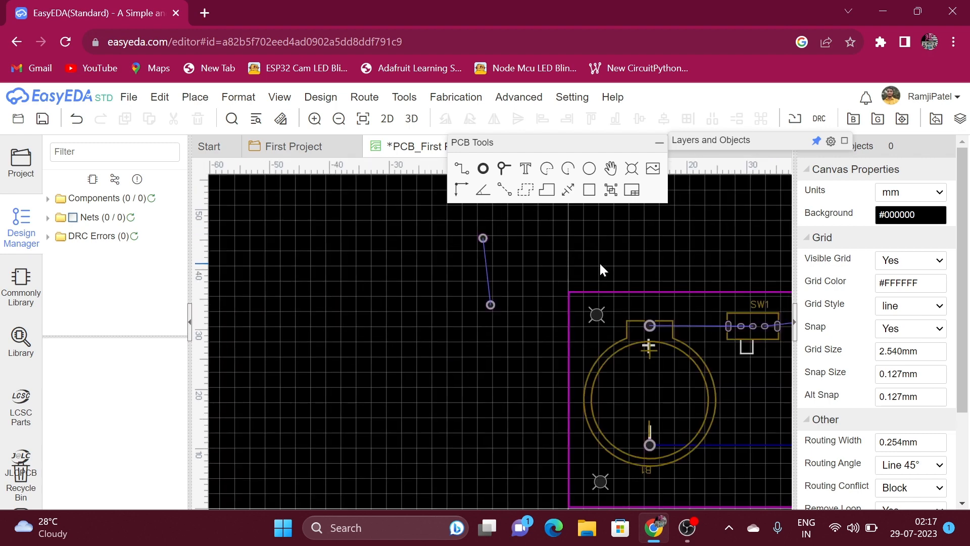
scroll(600, 262, "down", 2)
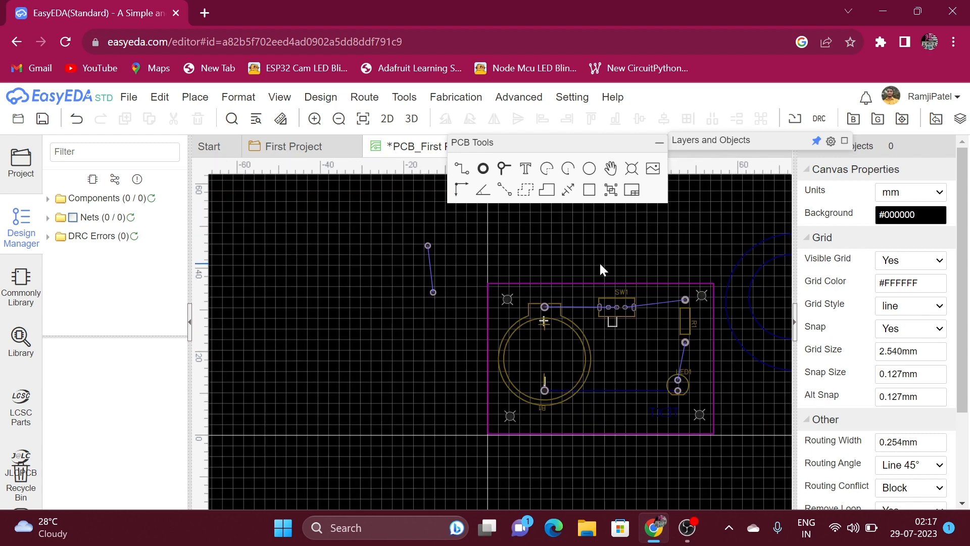
scroll(599, 261, "up", 2)
scroll(599, 261, "down", 2)
left_click(524, 193)
left_click(523, 225)
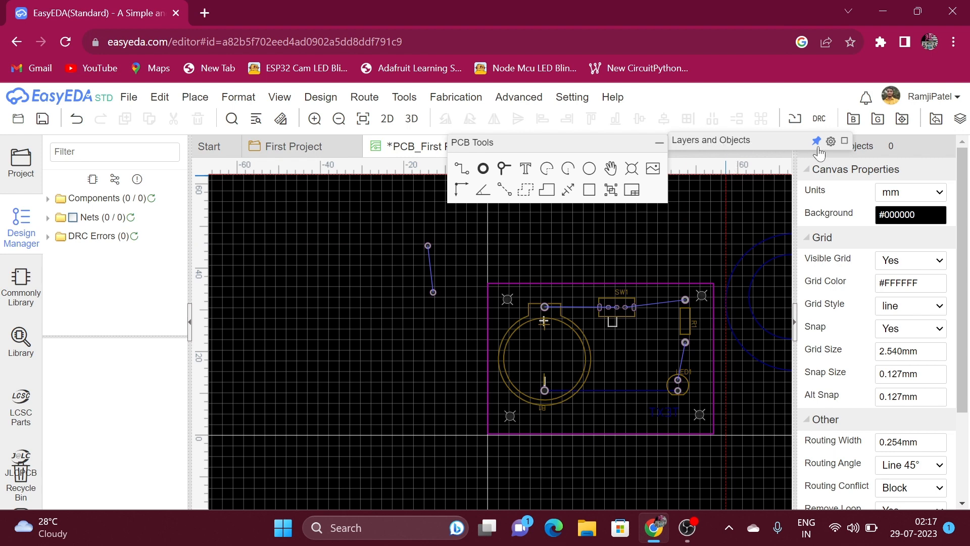
- Switch the active layer in turn through board outline, top, bottom, silkscreen, paste mask, solder mask and multi-layer entries
left_click(844, 143)
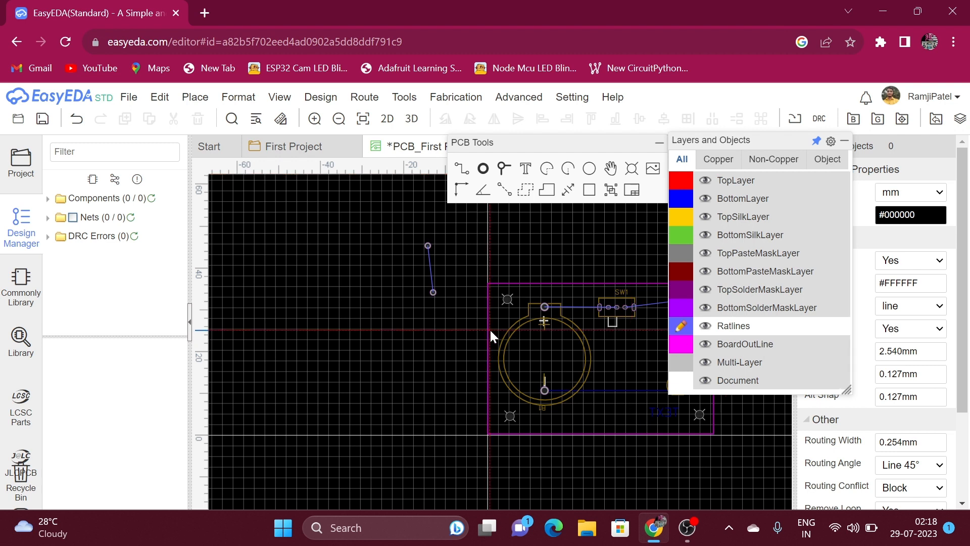
left_click(682, 345)
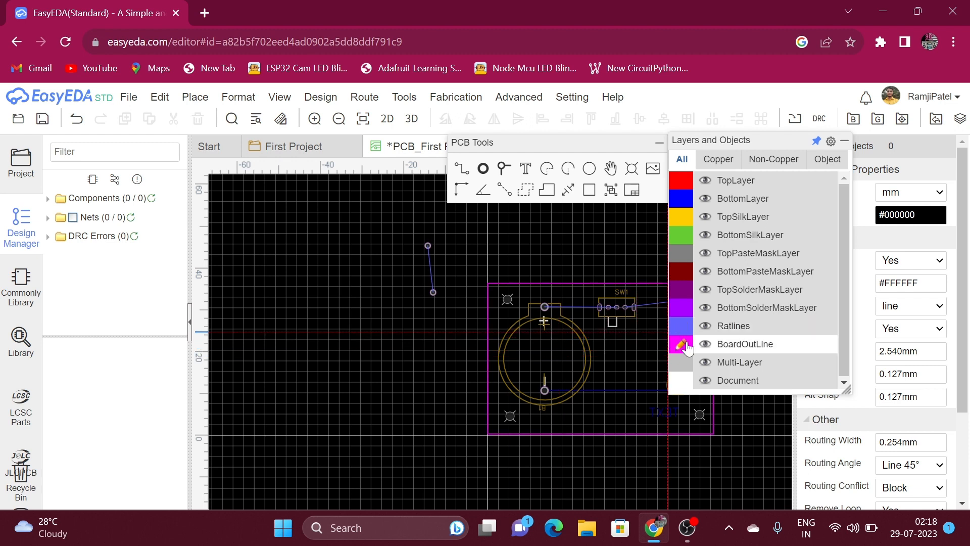
left_click(681, 183)
left_click(682, 199)
left_click(681, 218)
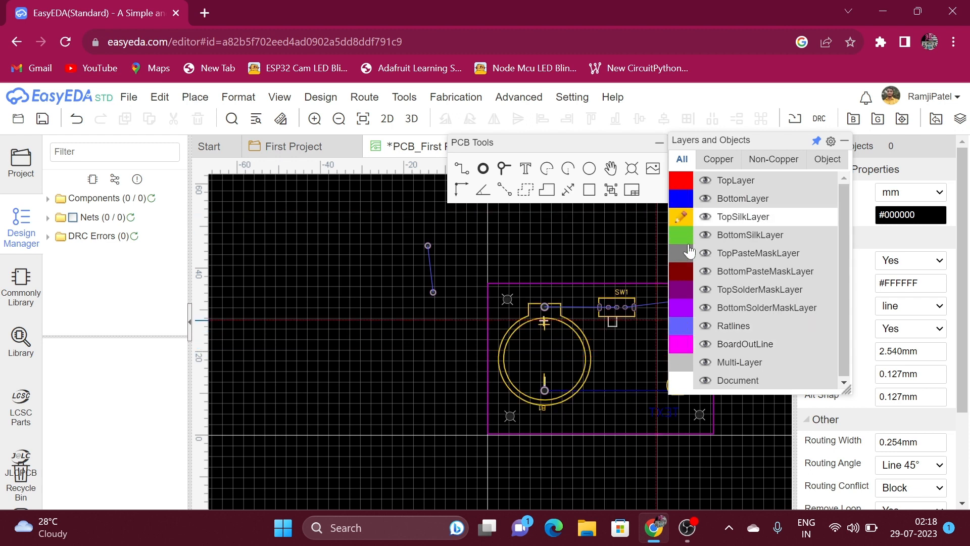
left_click(685, 237)
left_click(683, 254)
left_click(681, 272)
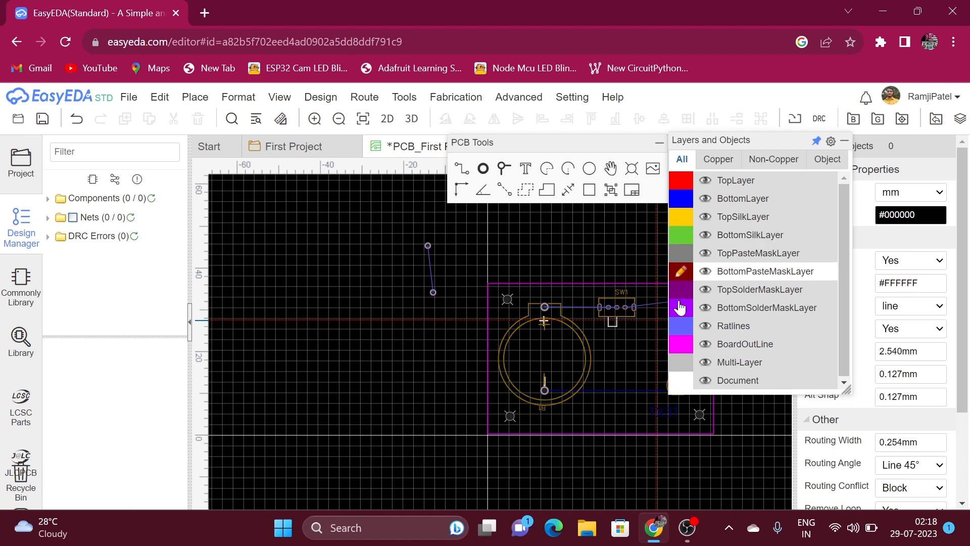
left_click(680, 308)
left_click(681, 346)
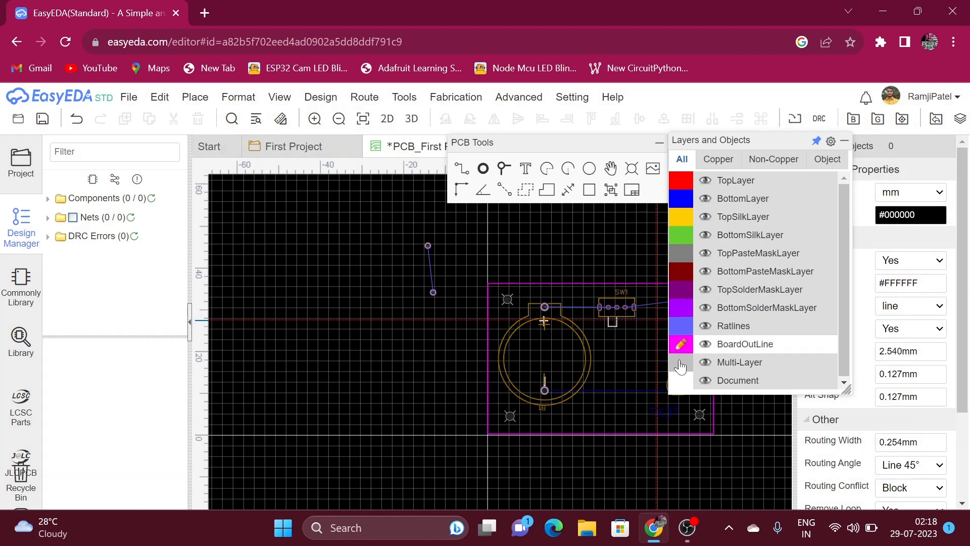
left_click(680, 364)
- Make BottomLayer the active layer and collapse the layer list
left_click(681, 185)
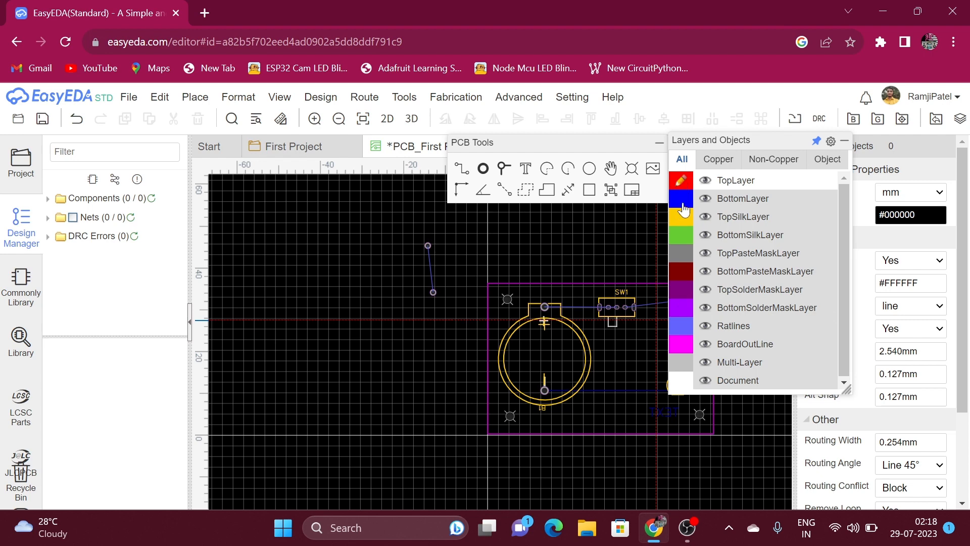
left_click(682, 202)
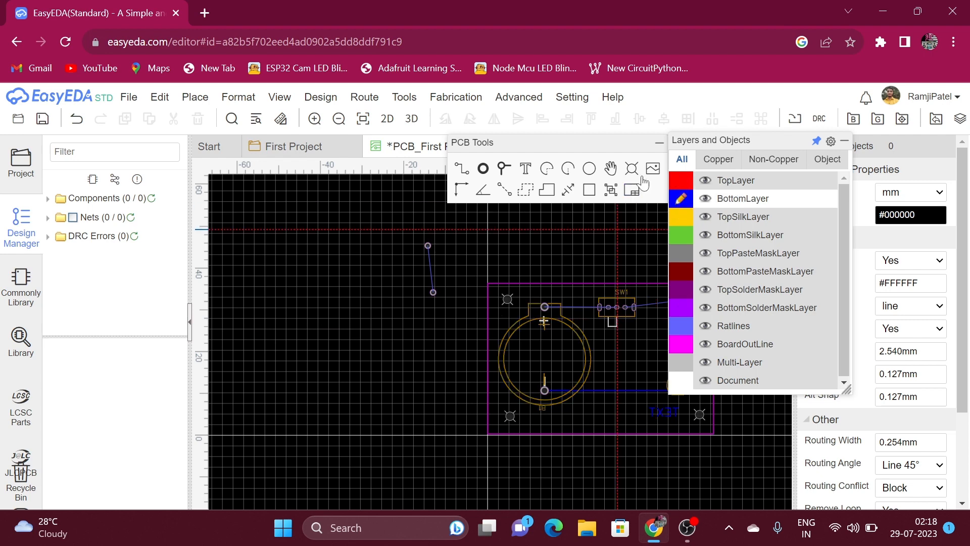
left_click(844, 142)
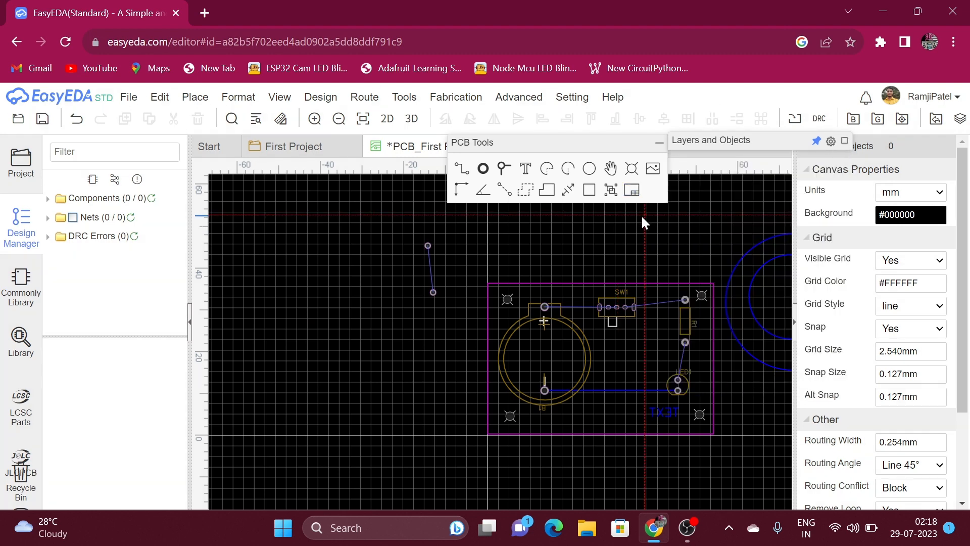
- Draw a copper area on the GND net over the bottom layer, tracing the board outline corner by corner and closing it at the upper-left corner
left_click(527, 191)
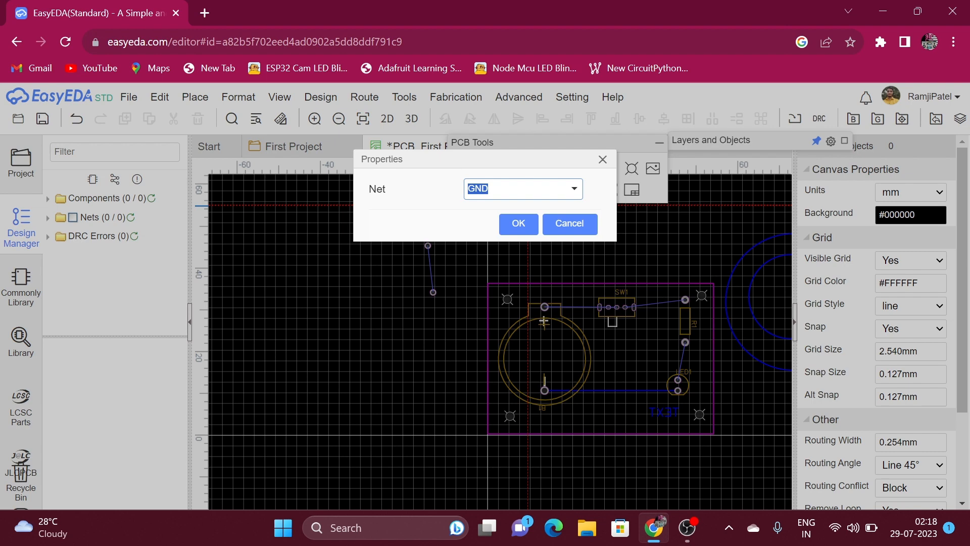
left_click(575, 188)
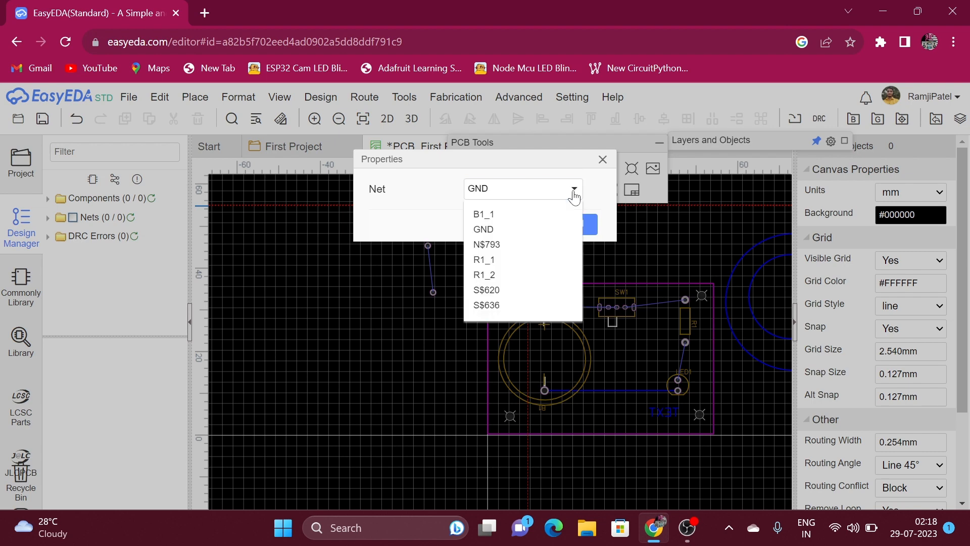
left_click(489, 230)
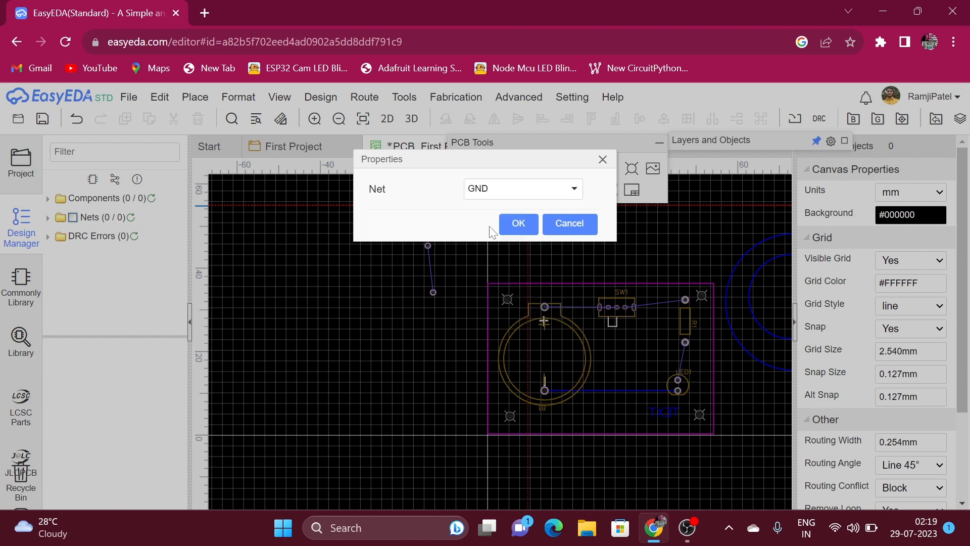
left_click(576, 196)
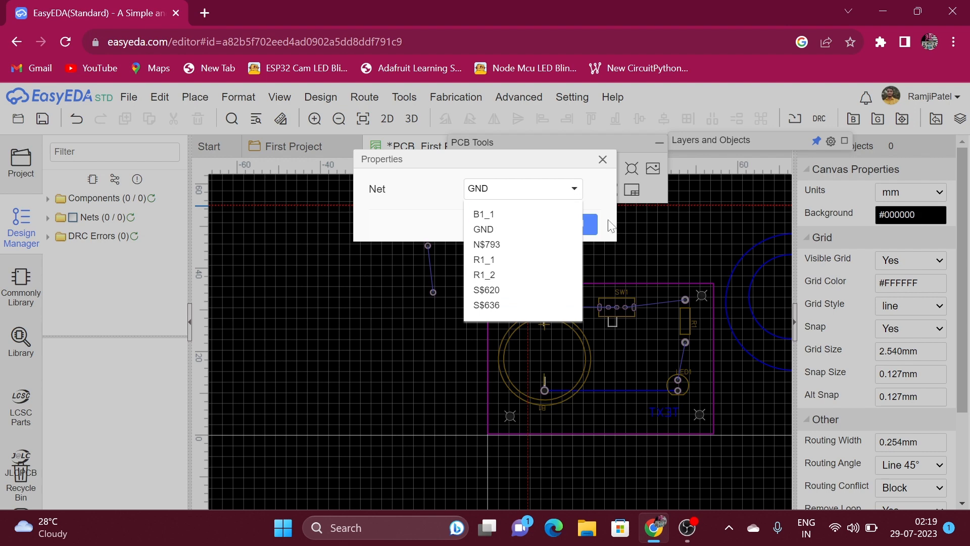
left_click(602, 160)
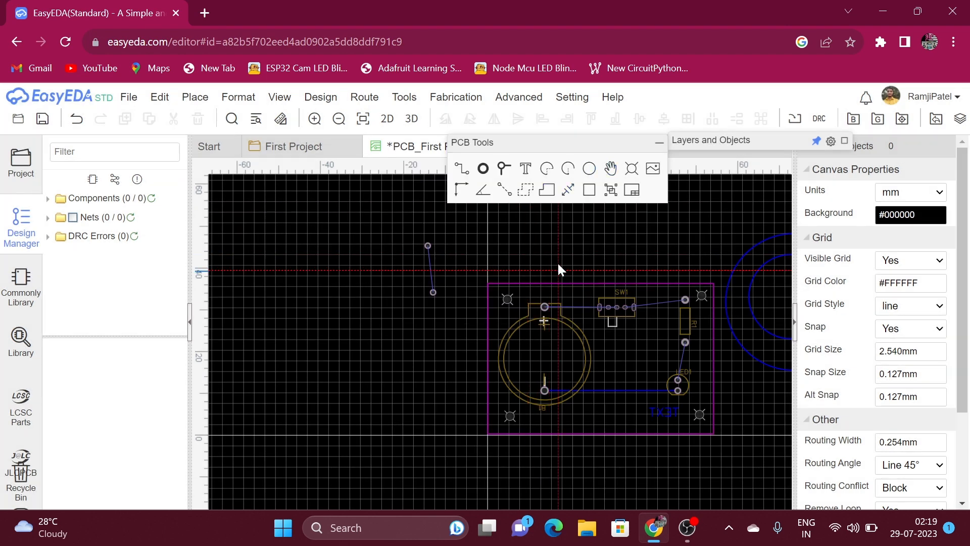
scroll(522, 258, "up", 1)
scroll(523, 259, "down", 3)
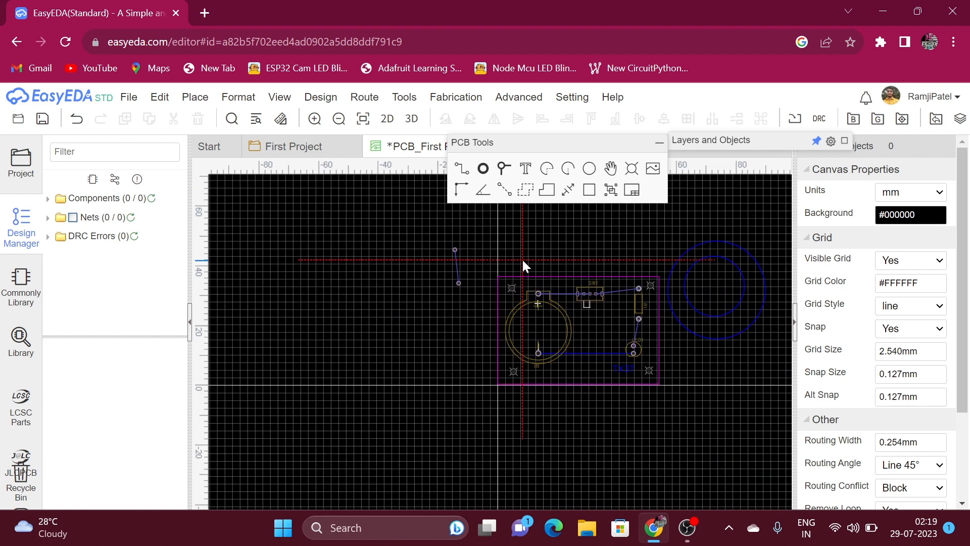
scroll(519, 259, "up", 4)
scroll(519, 259, "down", 2)
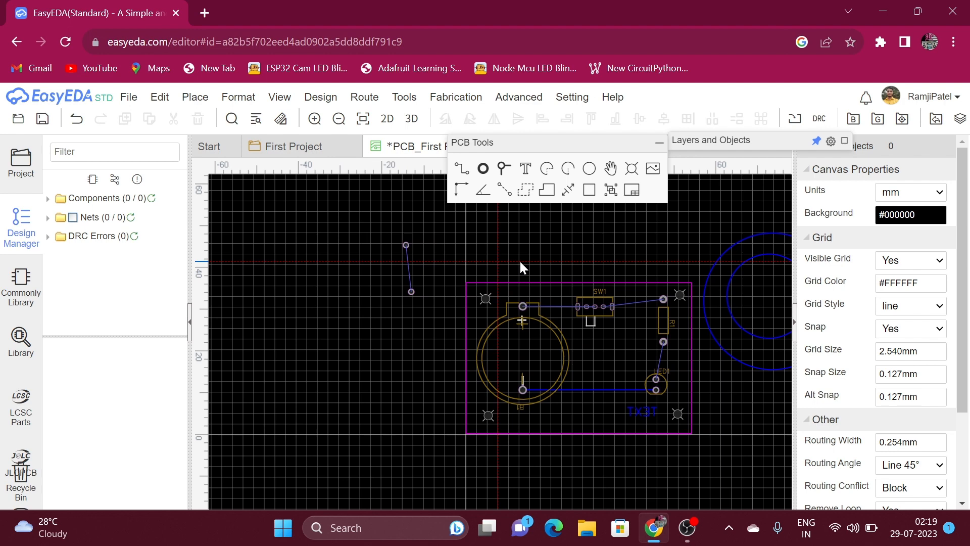
scroll(519, 259, "up", 1)
scroll(519, 259, "down", 1)
scroll(519, 260, "right", 1)
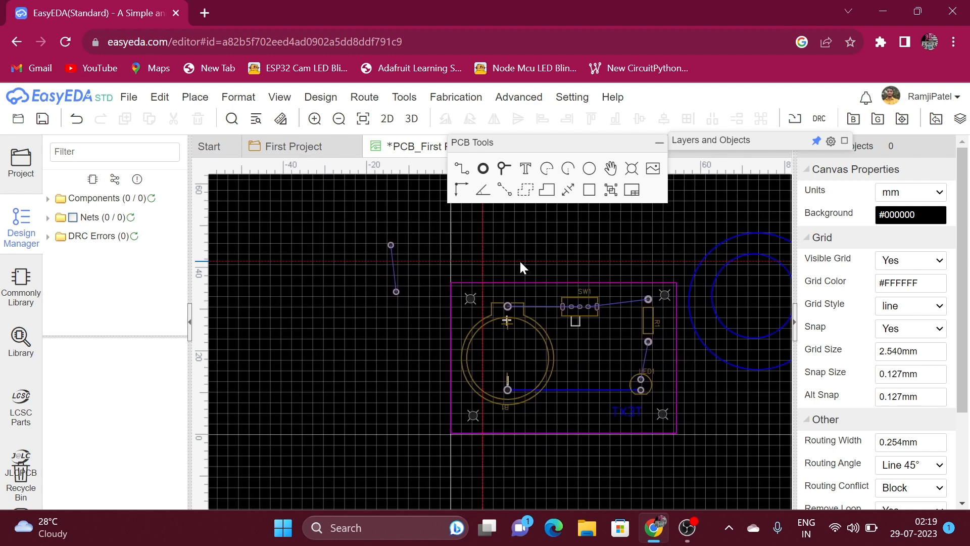
scroll(519, 259, "right", 2)
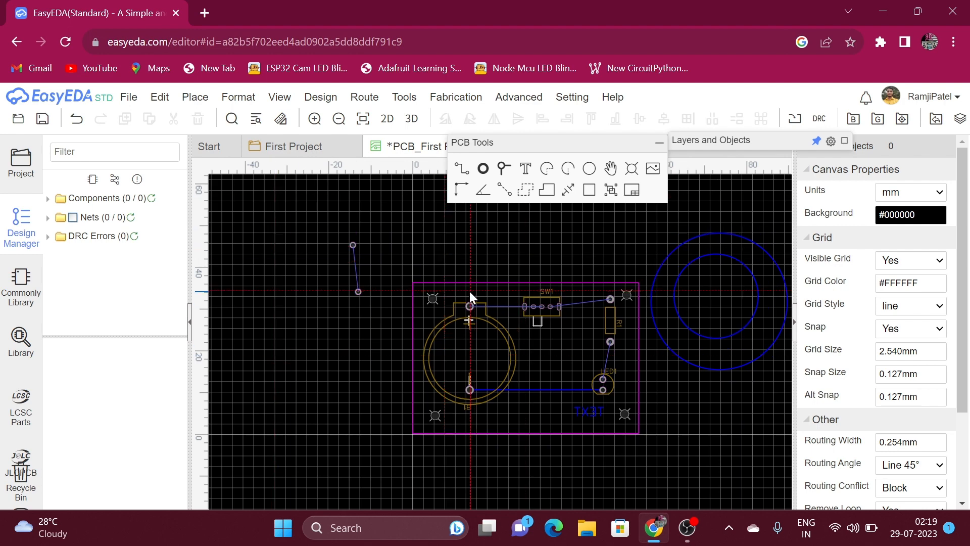
scroll(469, 289, "up", 1)
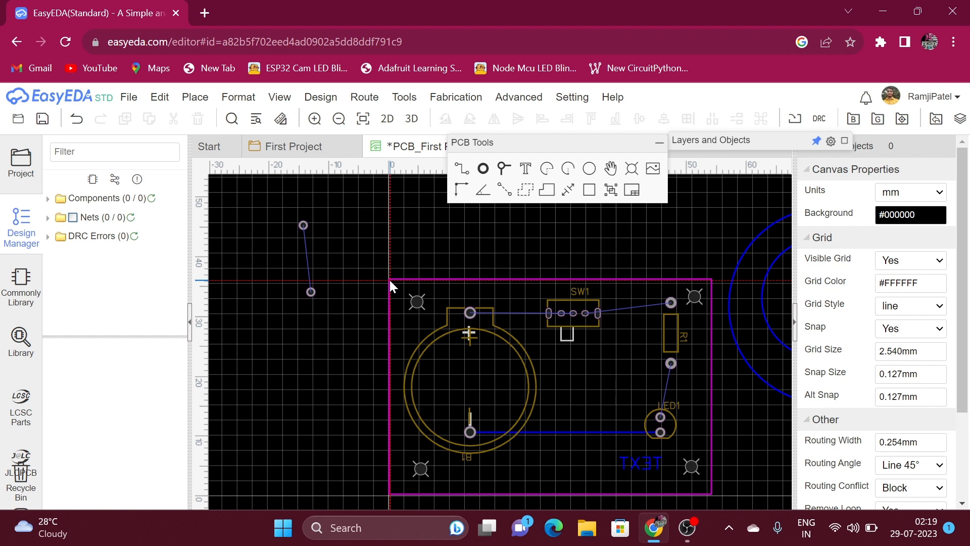
left_click(389, 279)
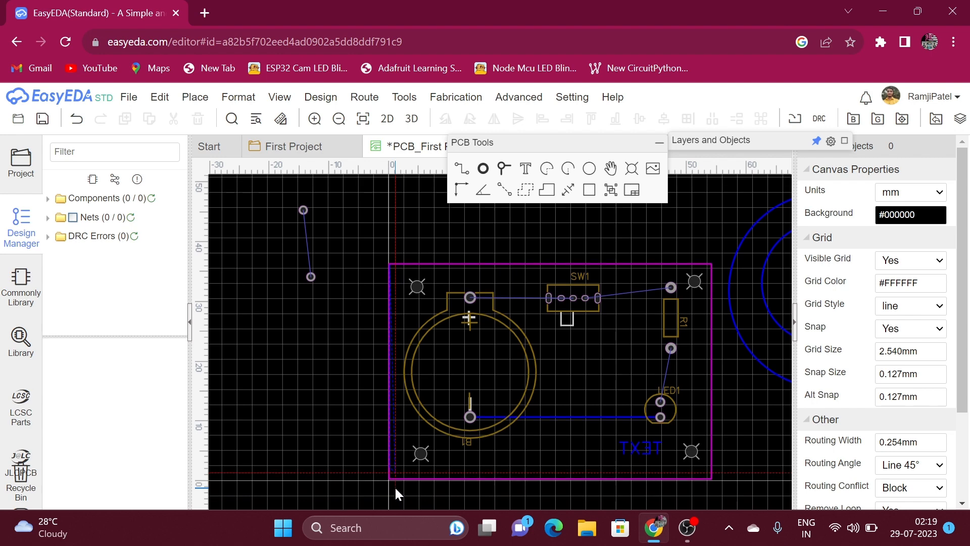
scroll(394, 486, "up", 3)
scroll(394, 486, "down", 1)
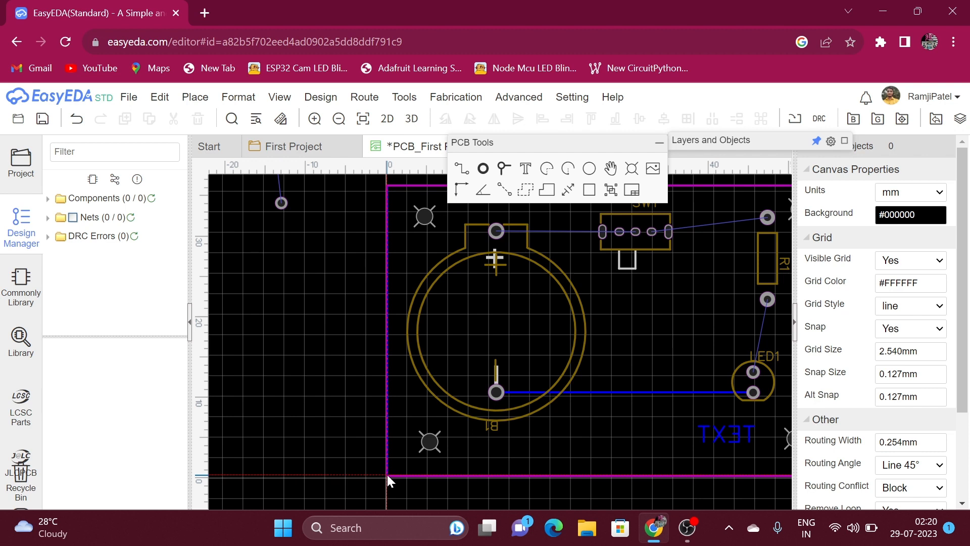
scroll(501, 476, "right", 3)
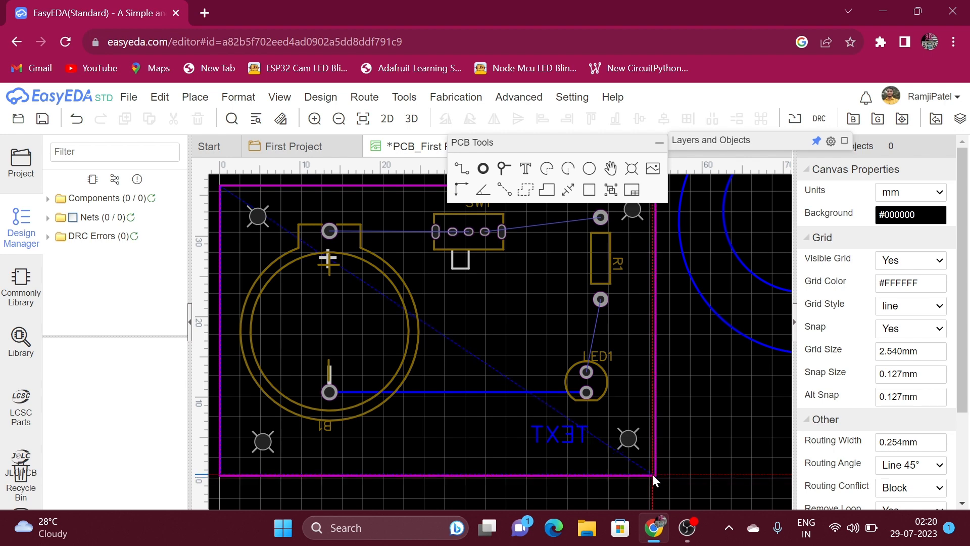
scroll(653, 477, "up", 1)
scroll(653, 476, "down", 2)
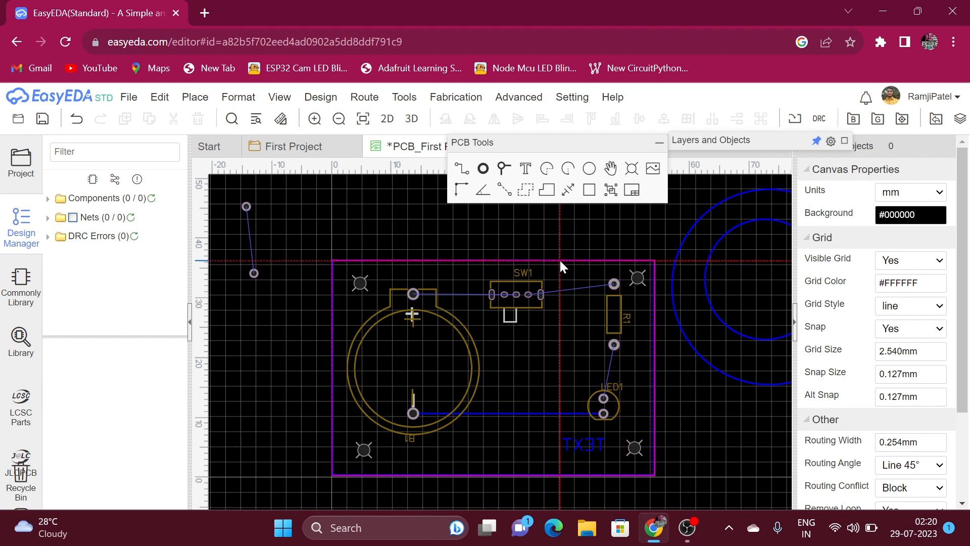
left_click(333, 261)
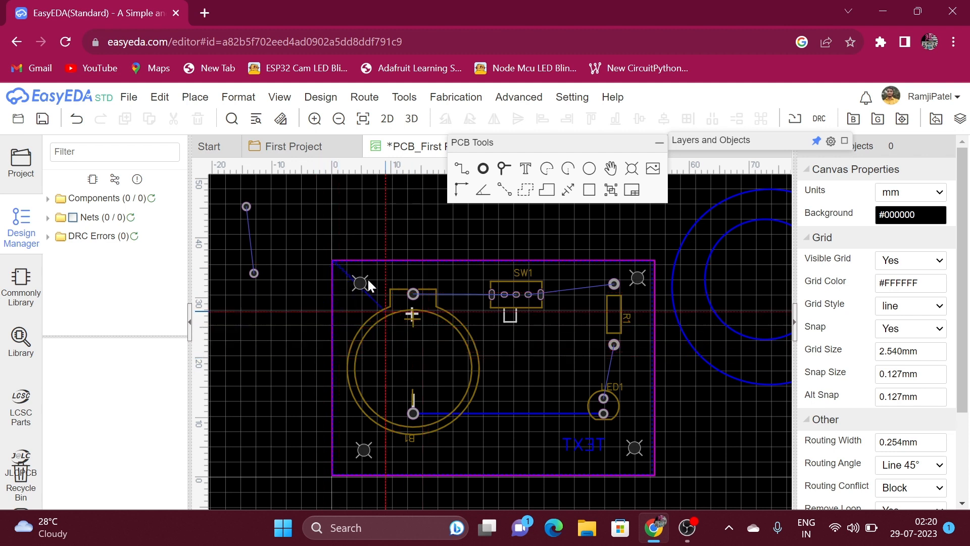
left_click(331, 260)
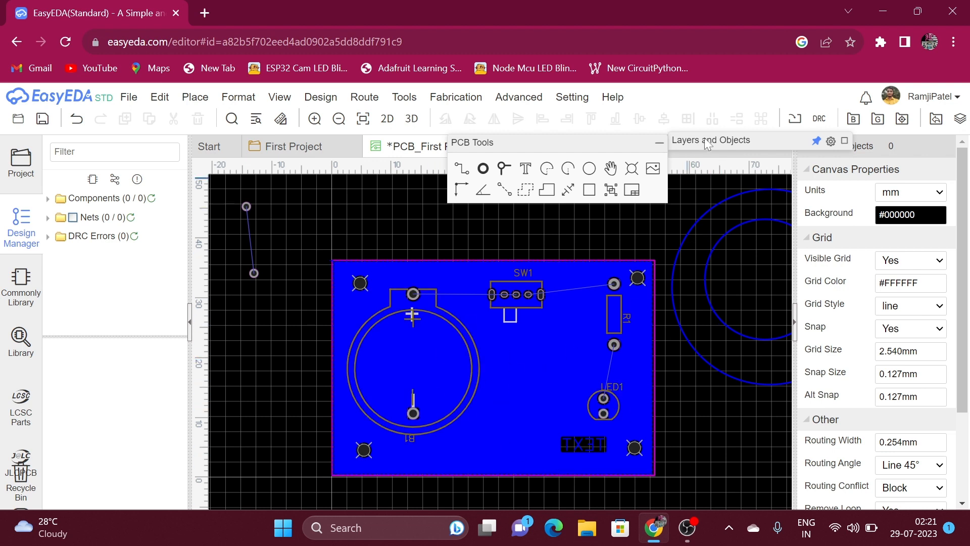
- Expand the layer list and make TopLayer the active layer
left_click(845, 140)
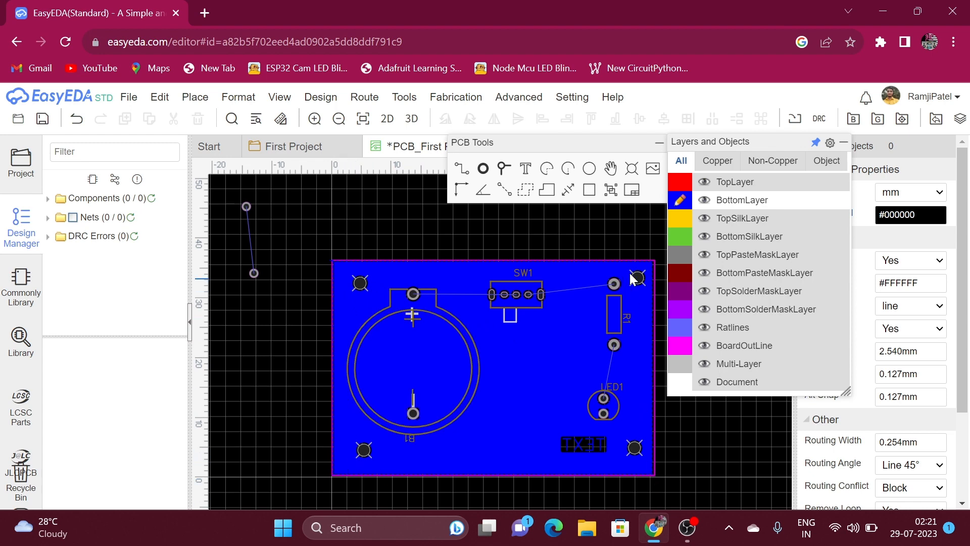
scroll(597, 384, "up", 3)
scroll(601, 354, "down", 1)
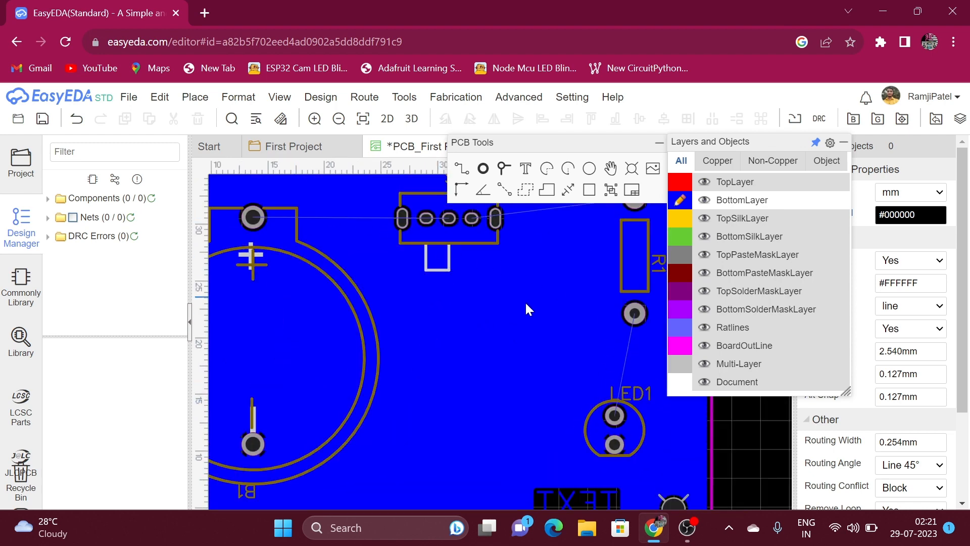
scroll(526, 301, "down", 2)
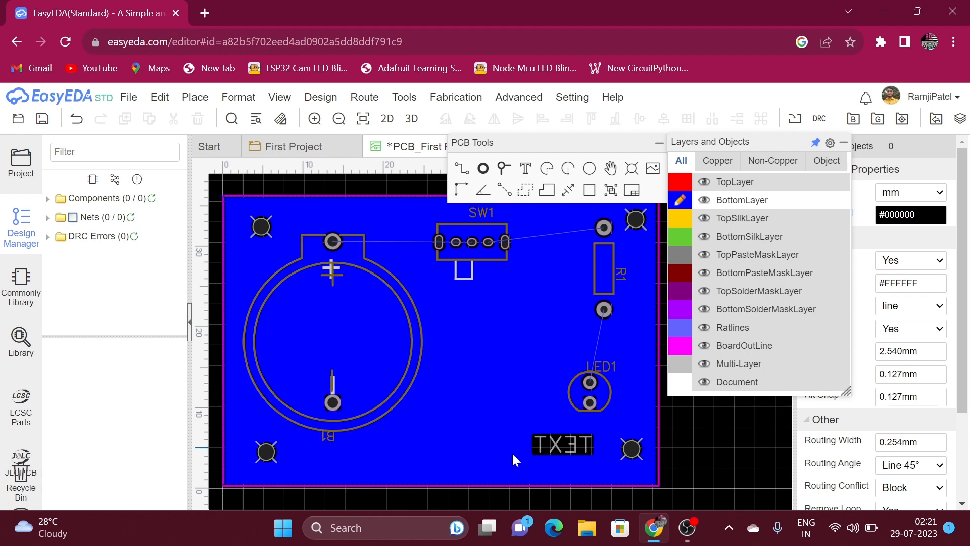
scroll(560, 410, "down", 1)
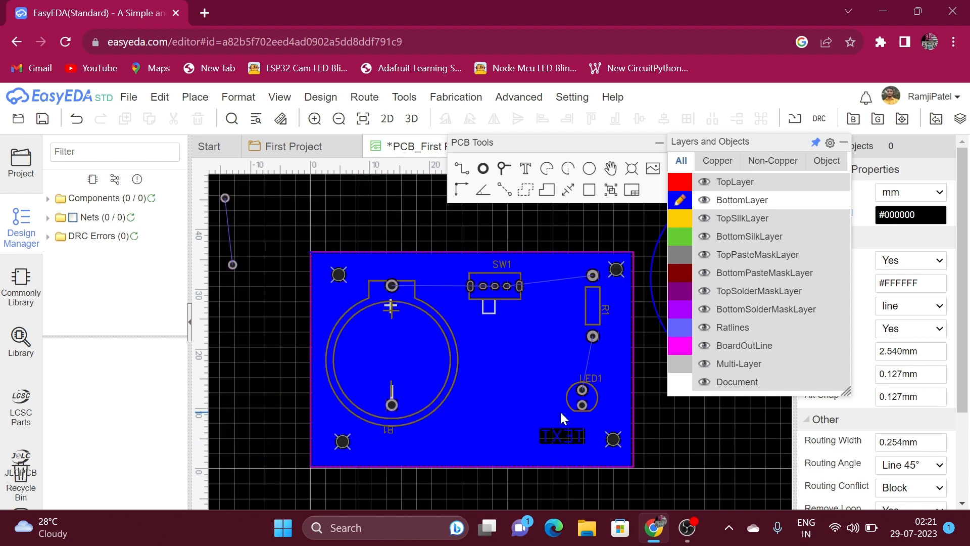
scroll(605, 305, "down", 1)
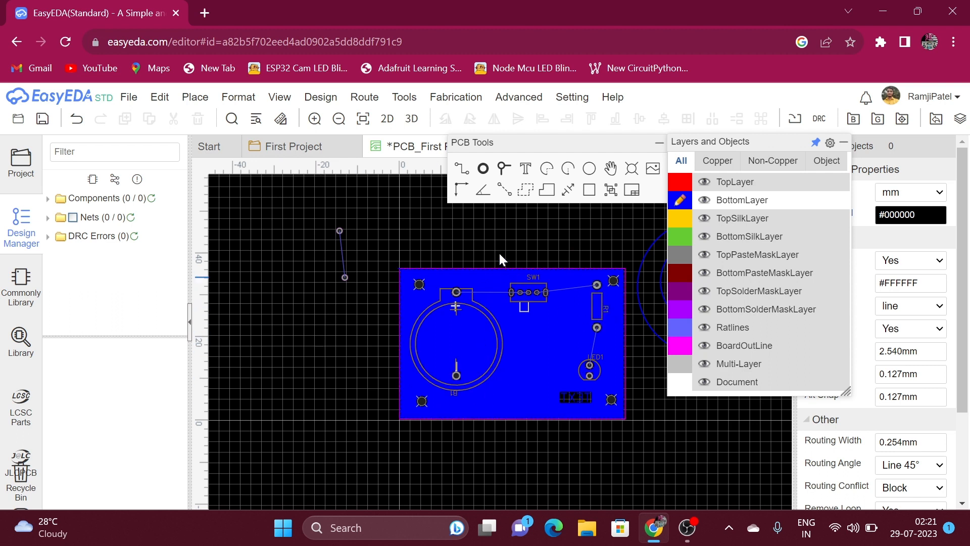
left_click(676, 188)
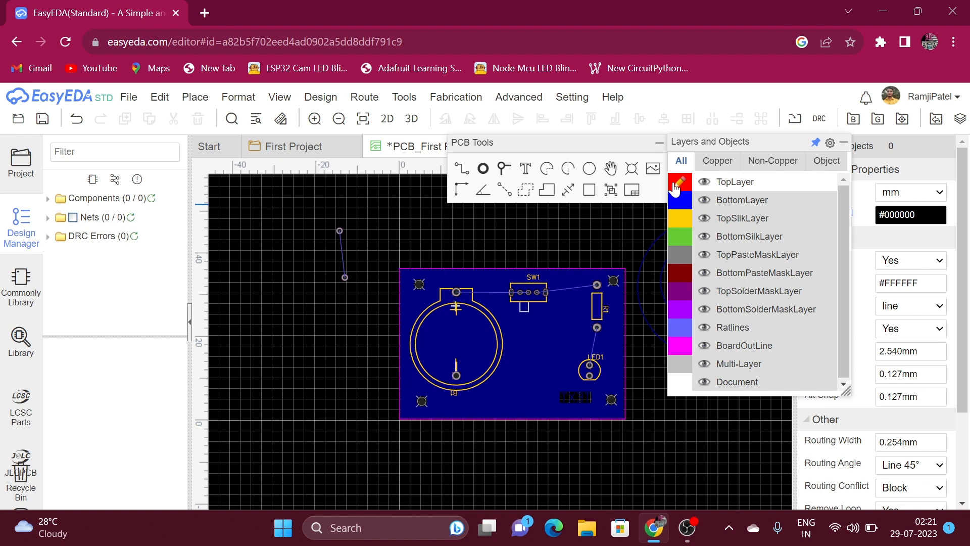
- Draw a copper area on the B1_1 net over the top layer, tracing the board outline corner by corner and closing it
left_click(526, 189)
left_click(574, 190)
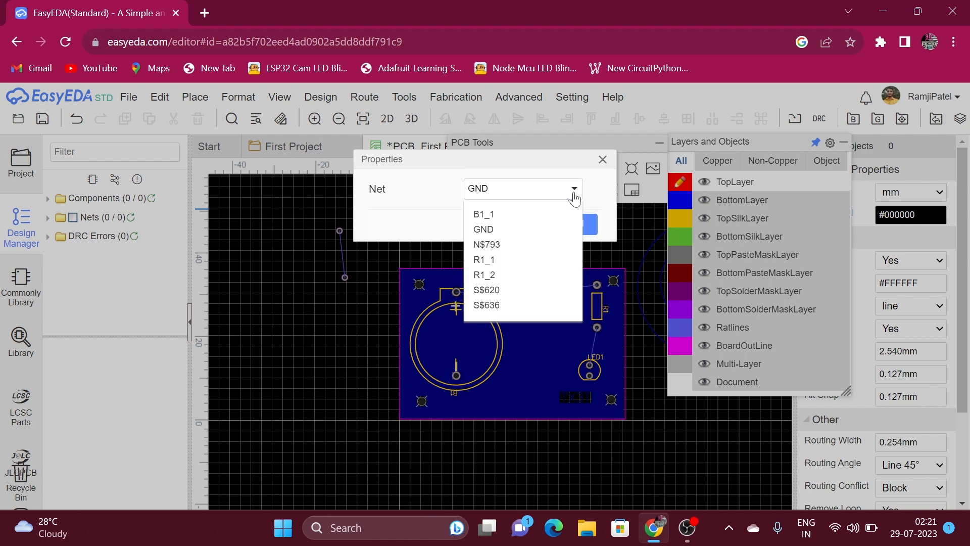
left_click(494, 217)
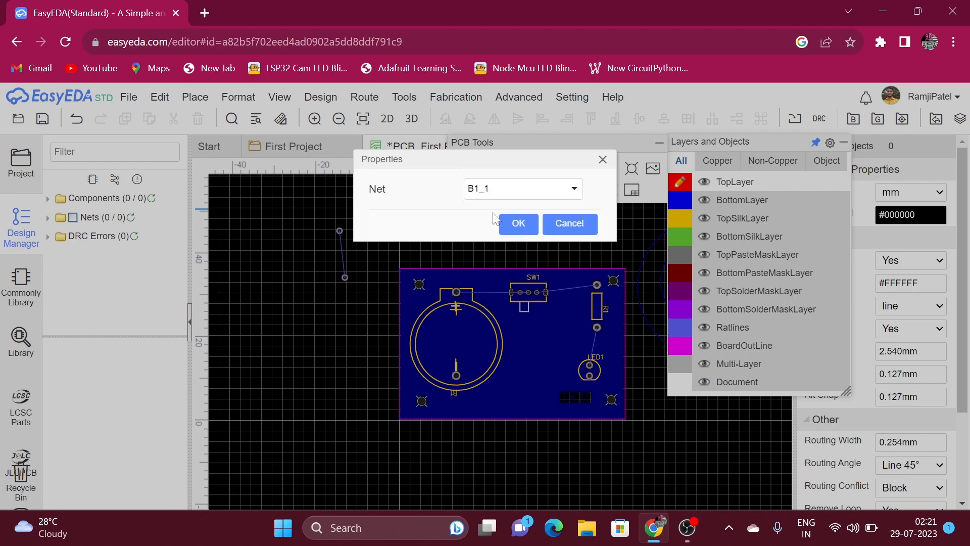
left_click(520, 226)
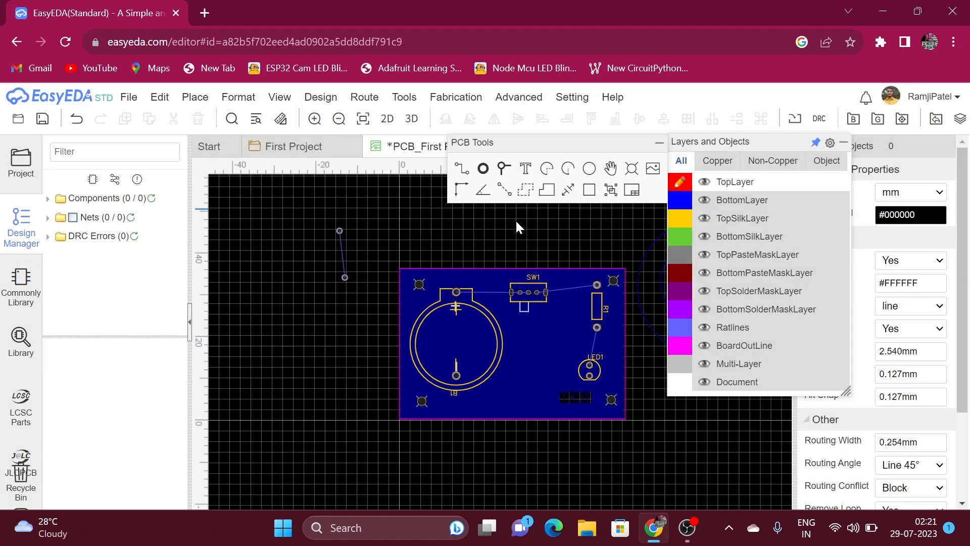
left_click(401, 270)
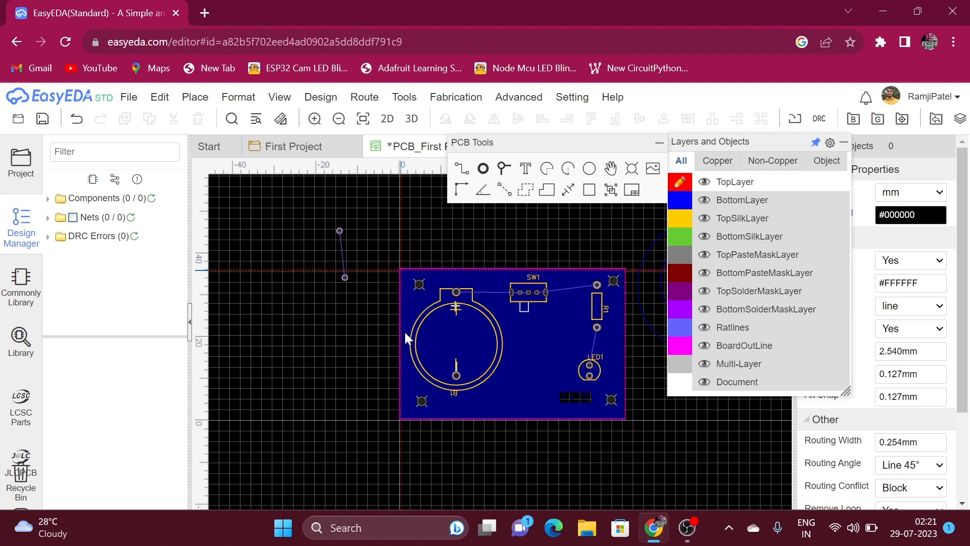
left_click(401, 418)
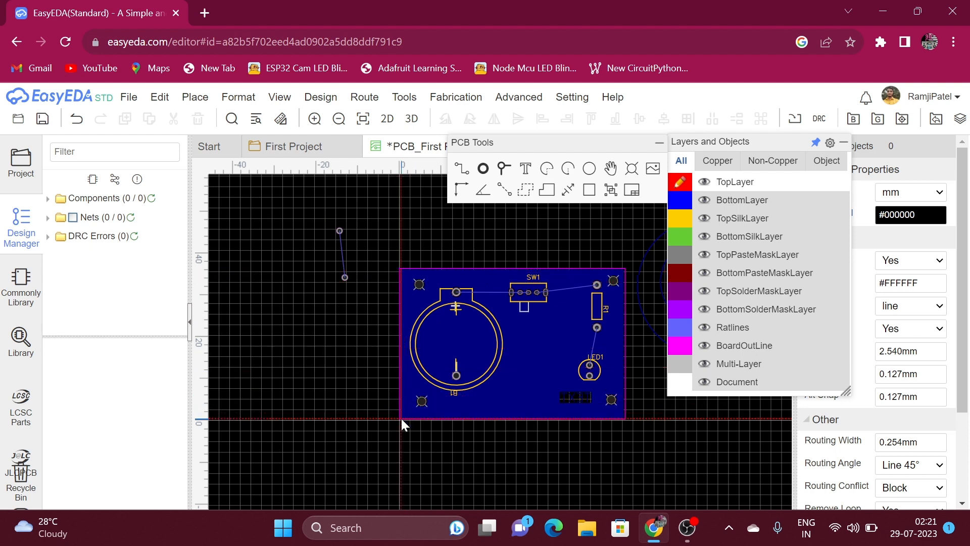
left_click(624, 418)
left_click(623, 268)
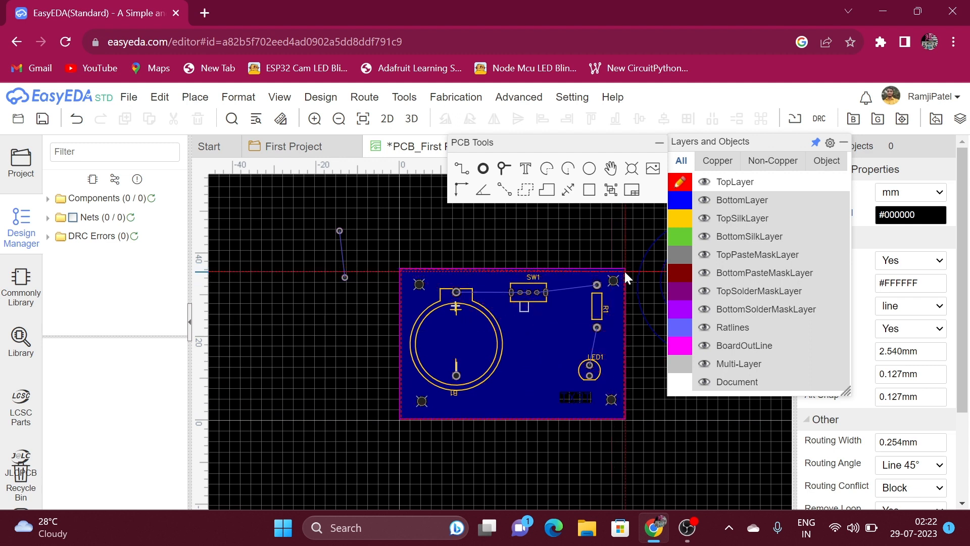
left_click(402, 270)
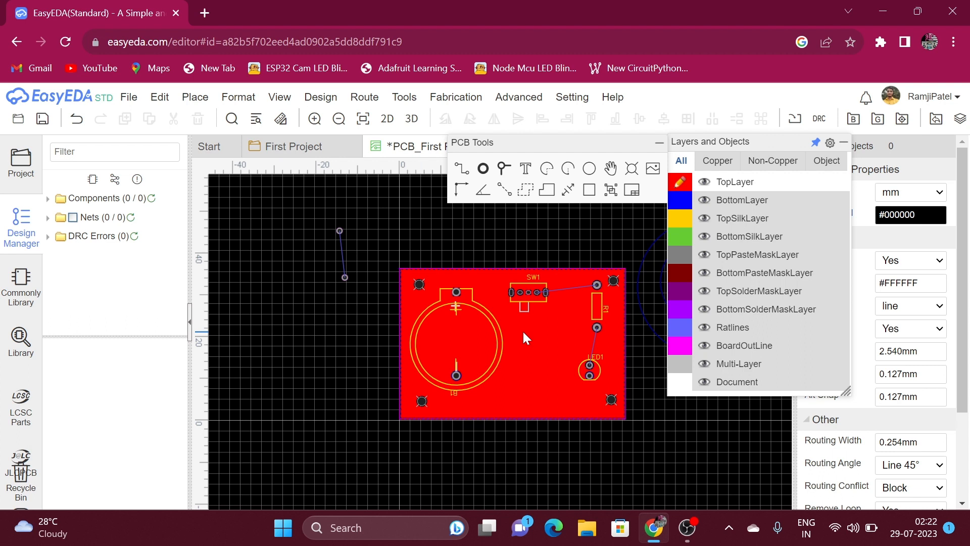
- Alternate the active layer between BottomLayer and TopLayer to compare the two copper fills
left_click(680, 200)
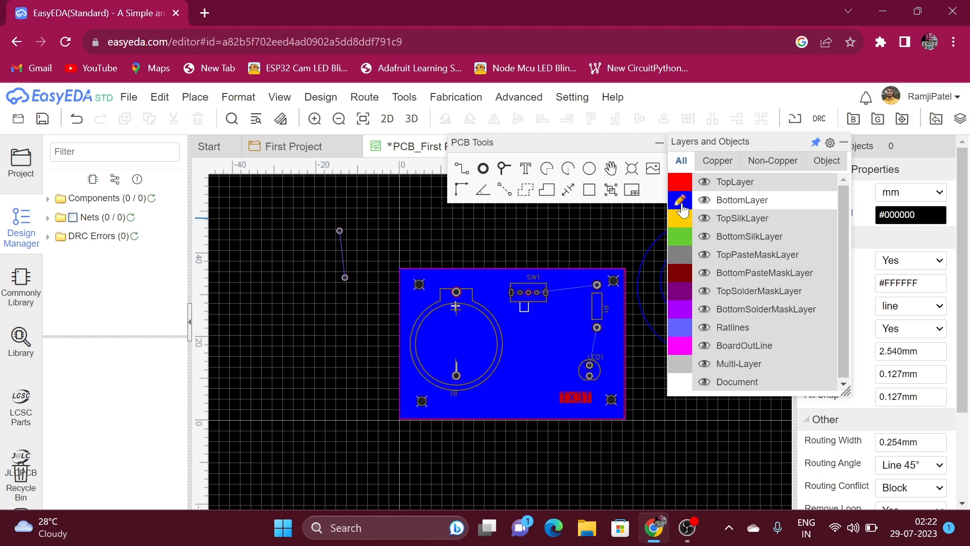
left_click(680, 185)
left_click(679, 201)
left_click(682, 186)
left_click(680, 202)
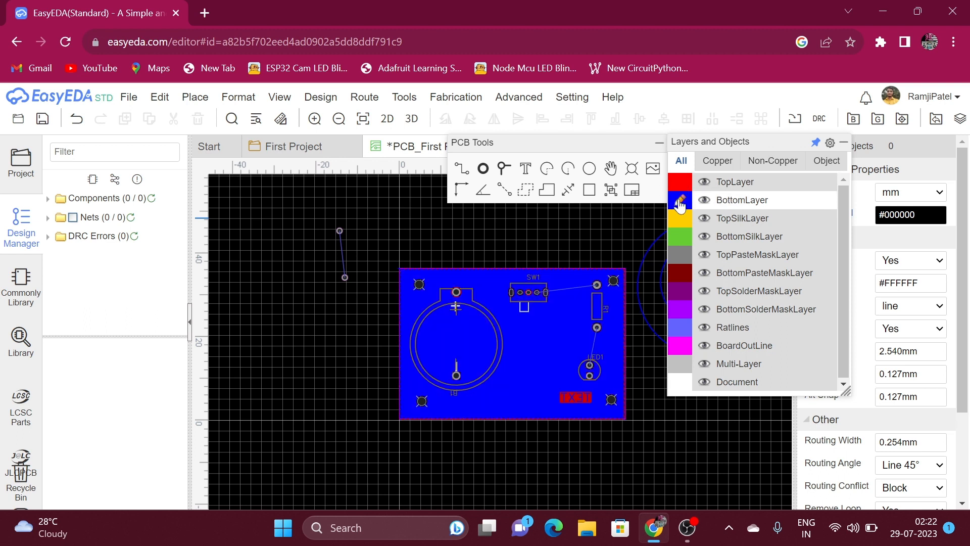
- Filter the layer list to copper layers and switch the active layer between TopLayer and BottomLayer, ending on TopLayer
left_click(716, 161)
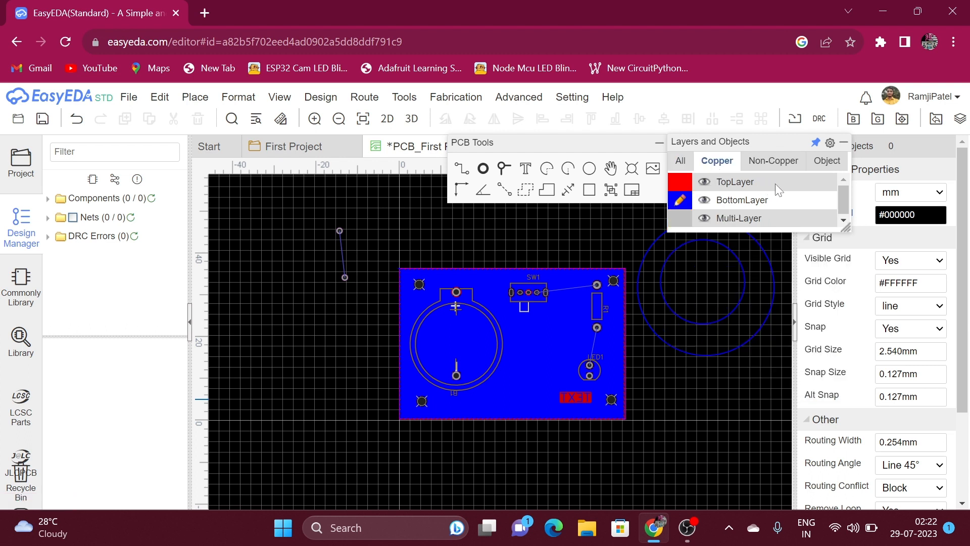
left_click(682, 185)
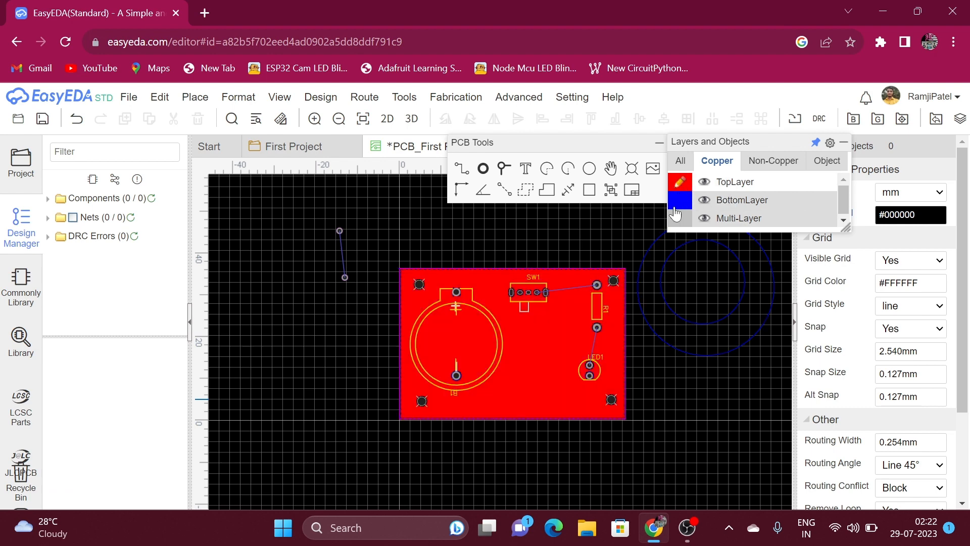
left_click(676, 203)
left_click(682, 185)
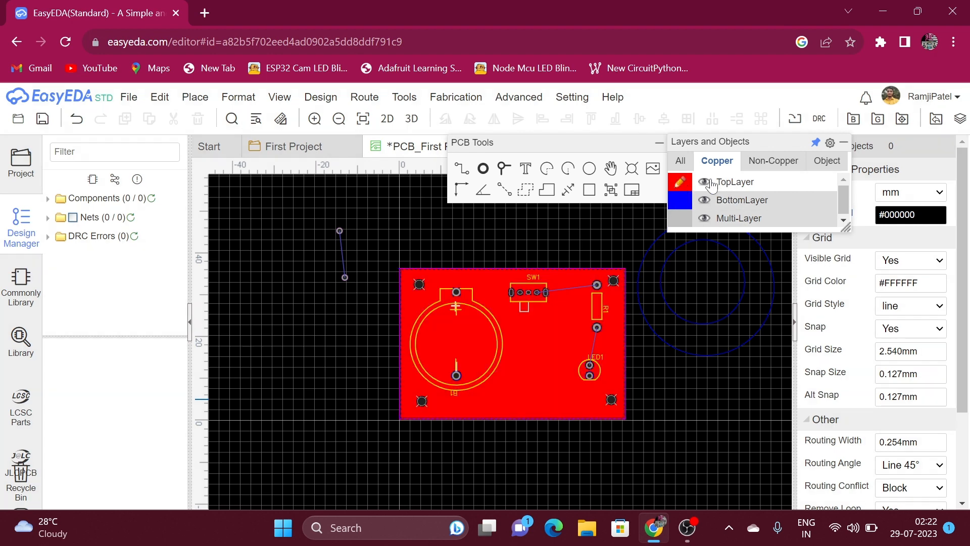
- Browse the non-copper layers, activating BottomSilkLayer and TopPasteMaskLayer, and restore the full layer list before collapsing it
left_click(775, 161)
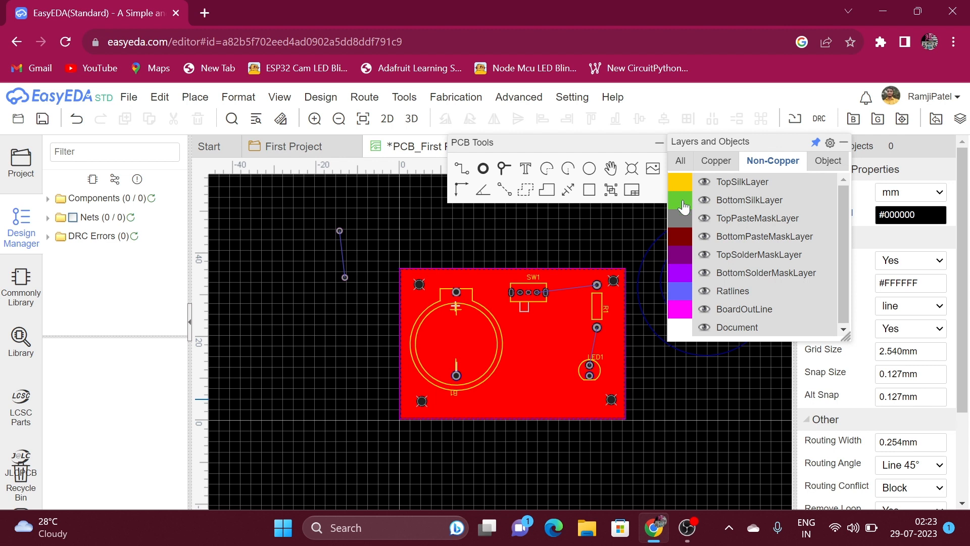
left_click(682, 203)
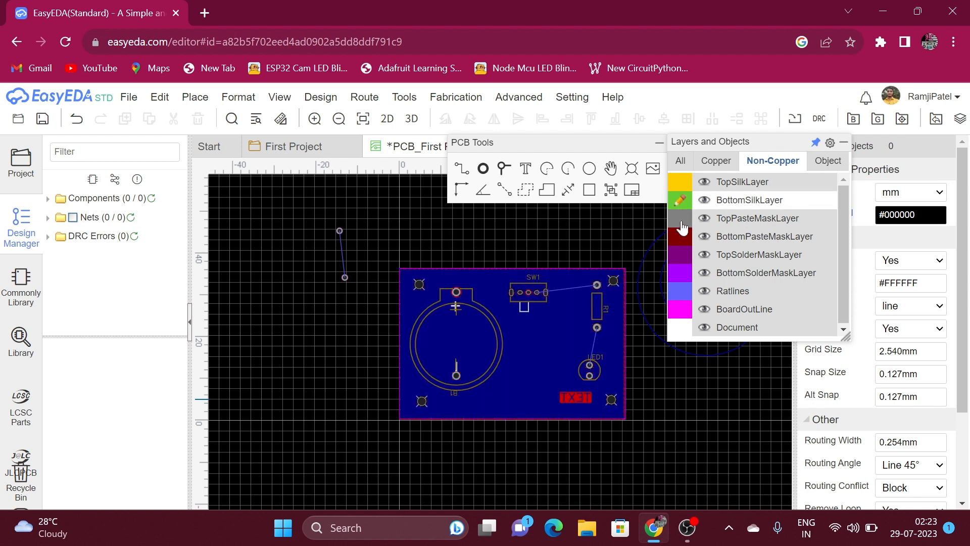
left_click(679, 218)
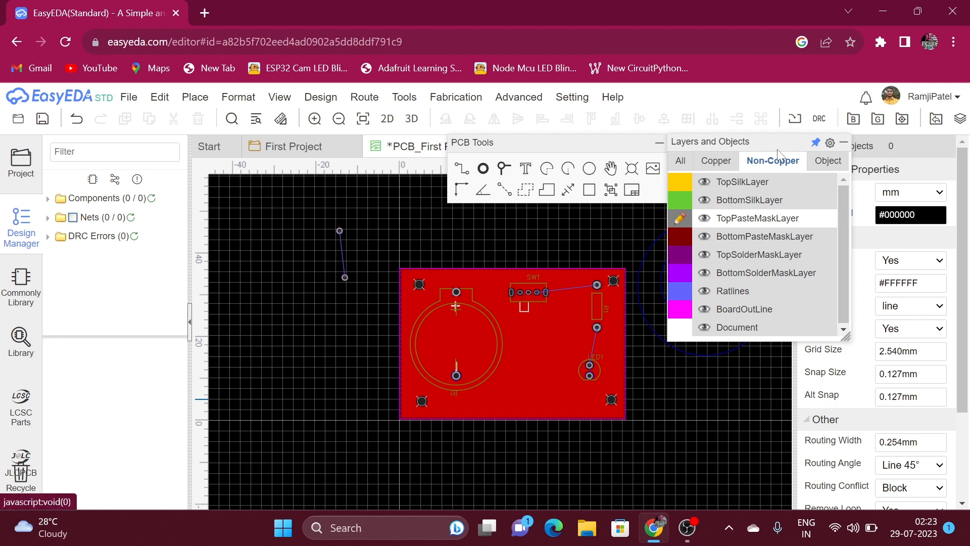
left_click(716, 161)
left_click(683, 163)
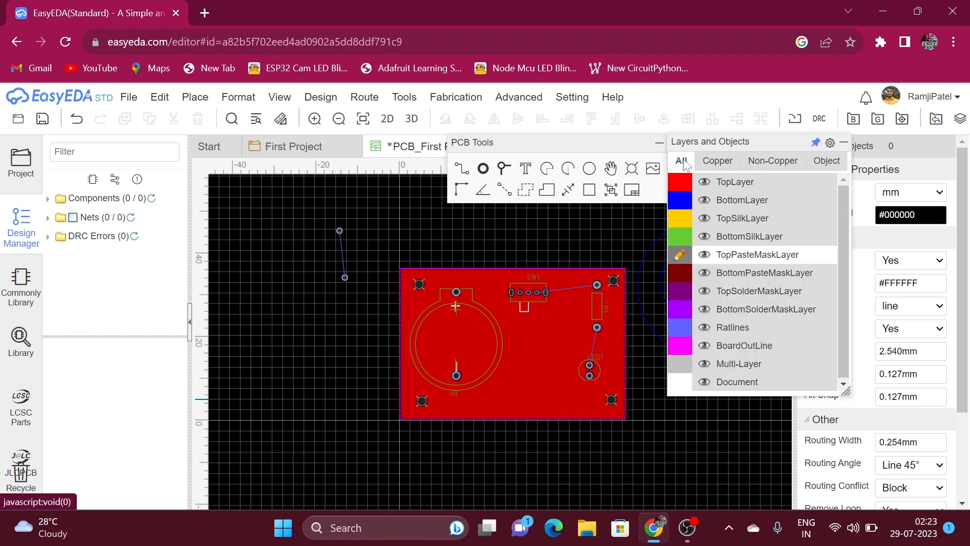
left_click(843, 144)
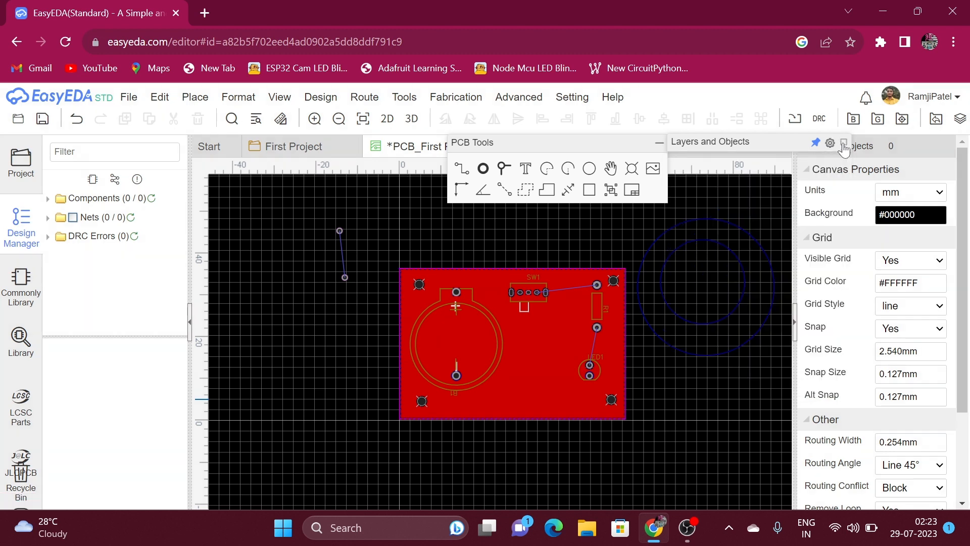
- Draw a roughly square solid region on TopPasteMaskLayer in the empty area left of the board
left_click(548, 200)
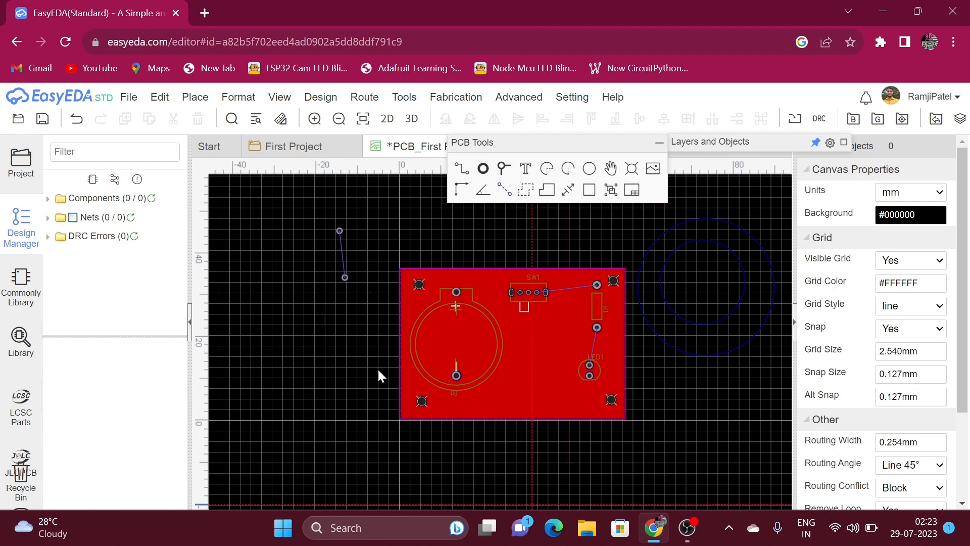
left_click(264, 314)
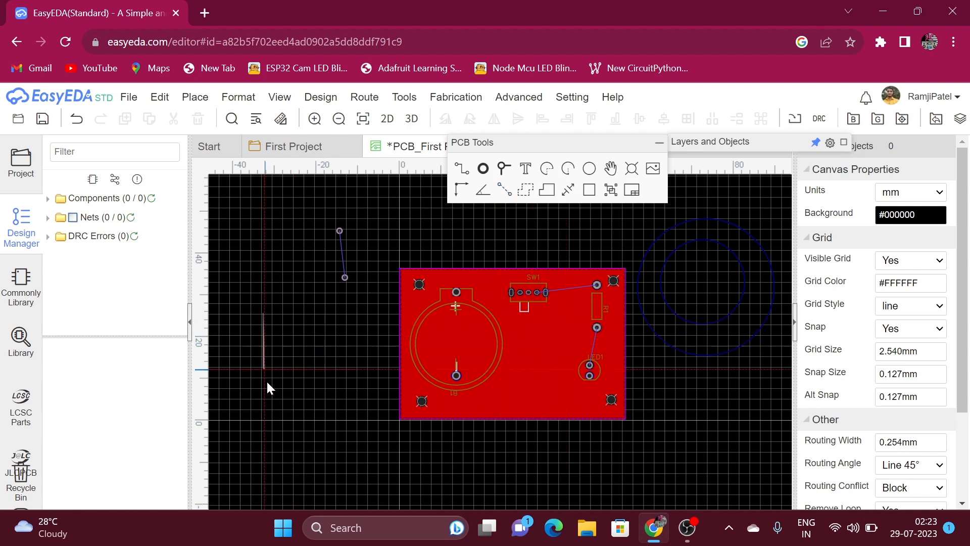
left_click(263, 399)
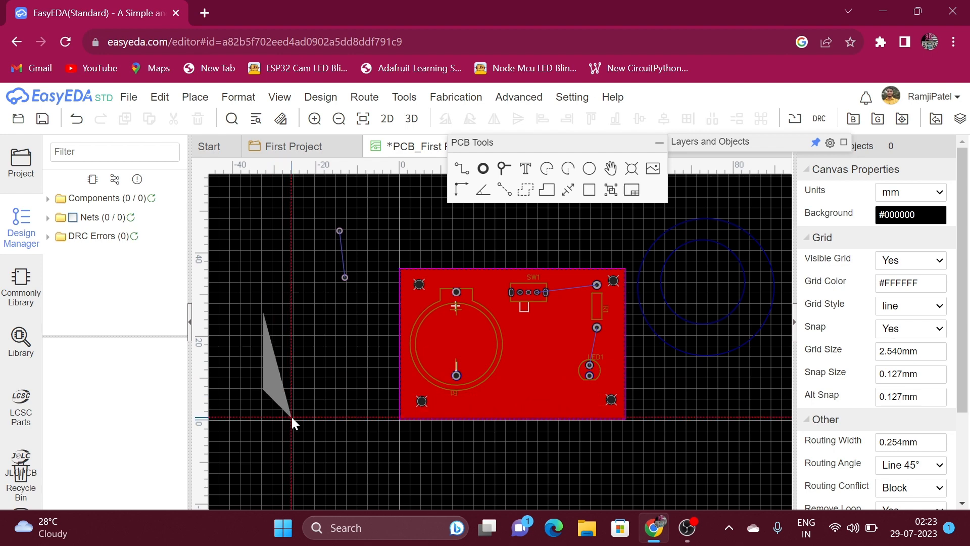
left_click(262, 419)
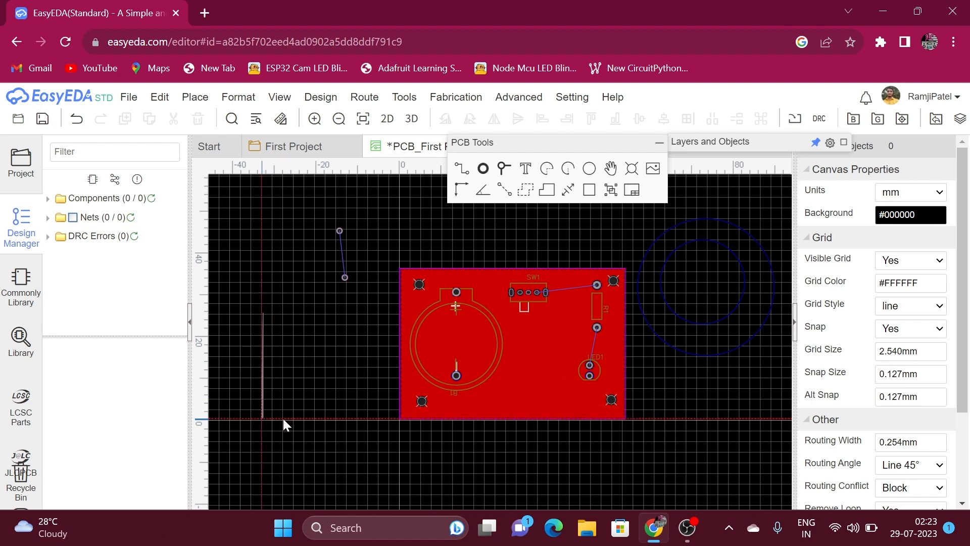
left_click(356, 418)
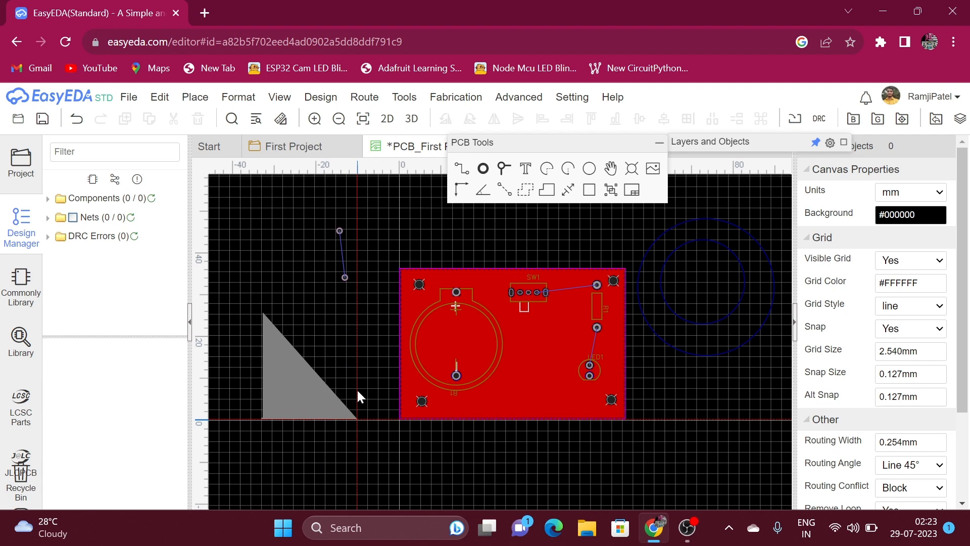
left_click(359, 314)
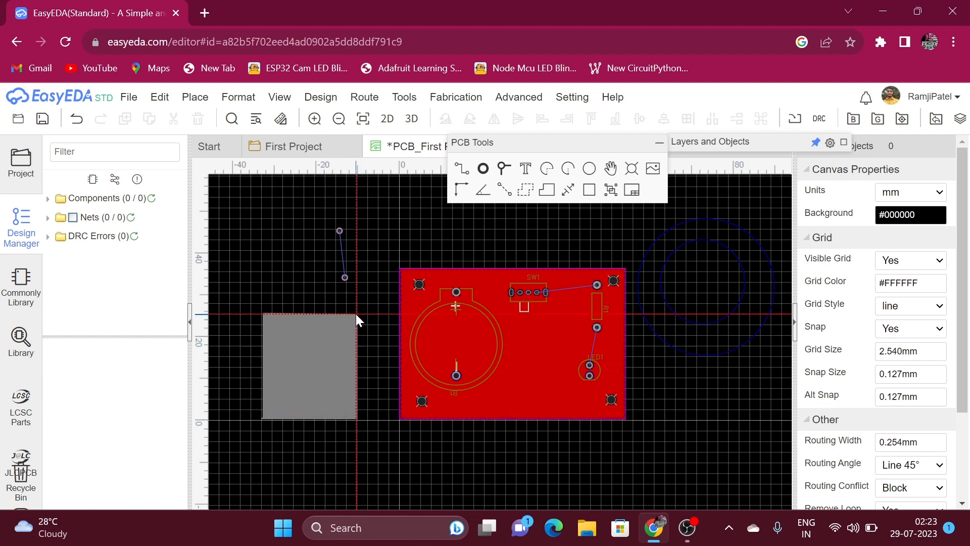
left_click(264, 314)
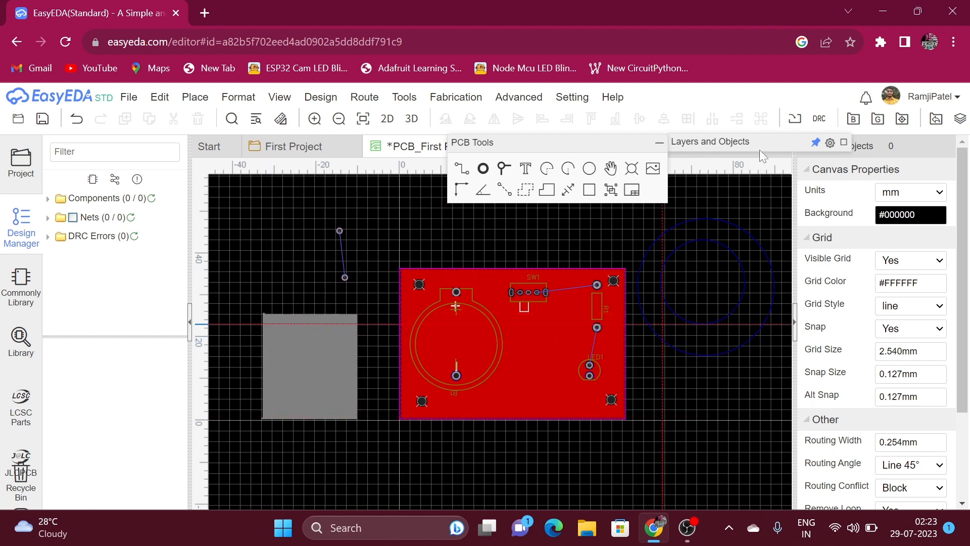
- Expand the layer list and undo the solid region drawn on the paste mask layer
left_click(844, 143)
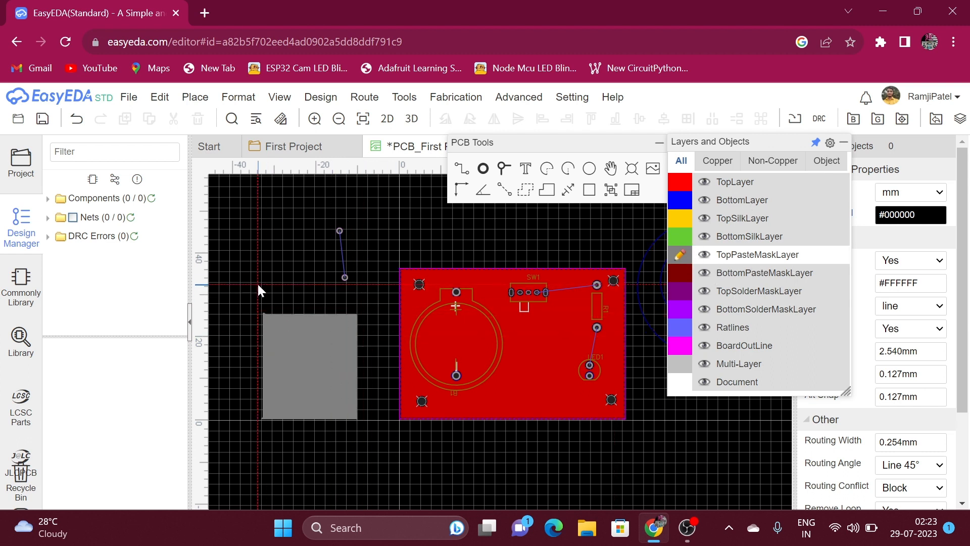
left_click(371, 420)
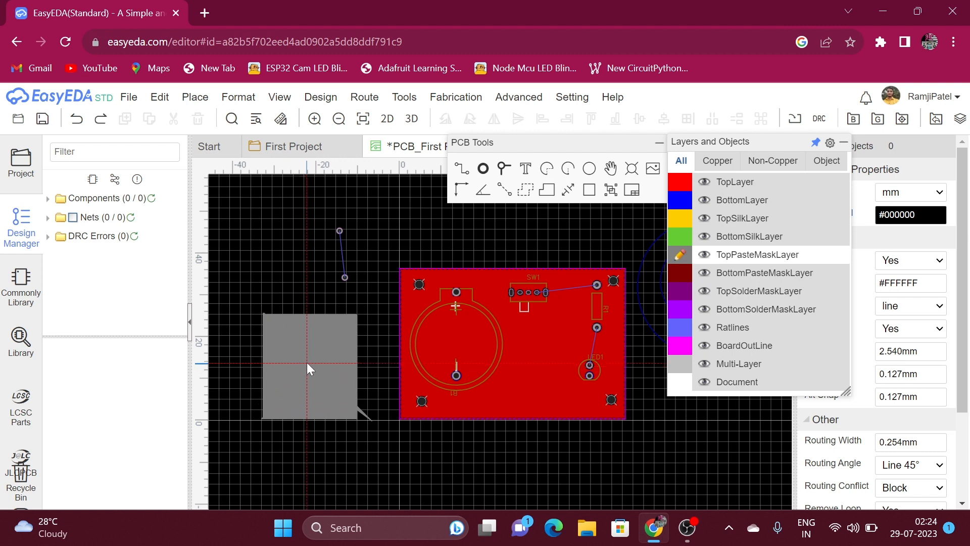
key("ctrl+z")
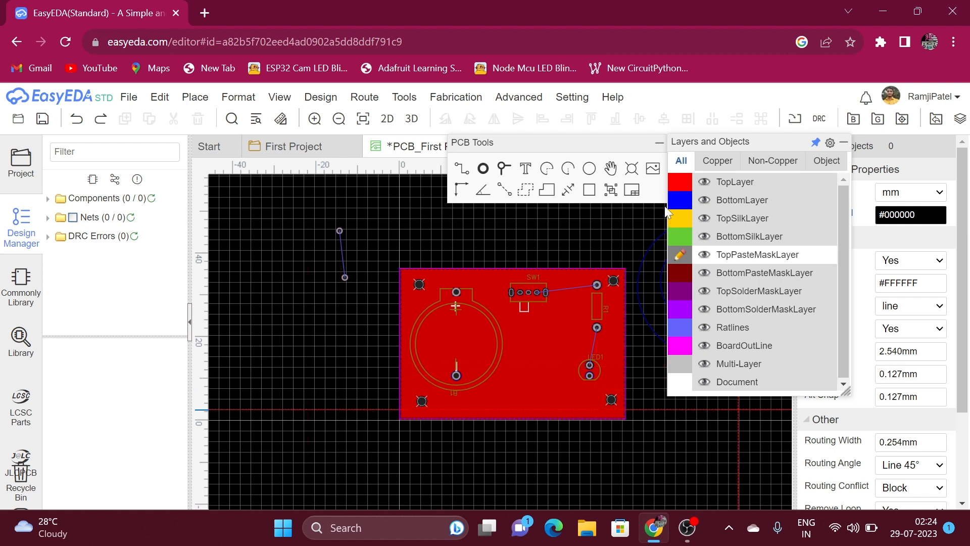
- Switch the active layer between TopLayer and BottomLayer, leave BottomLayer active, and collapse the layer list
left_click(680, 187)
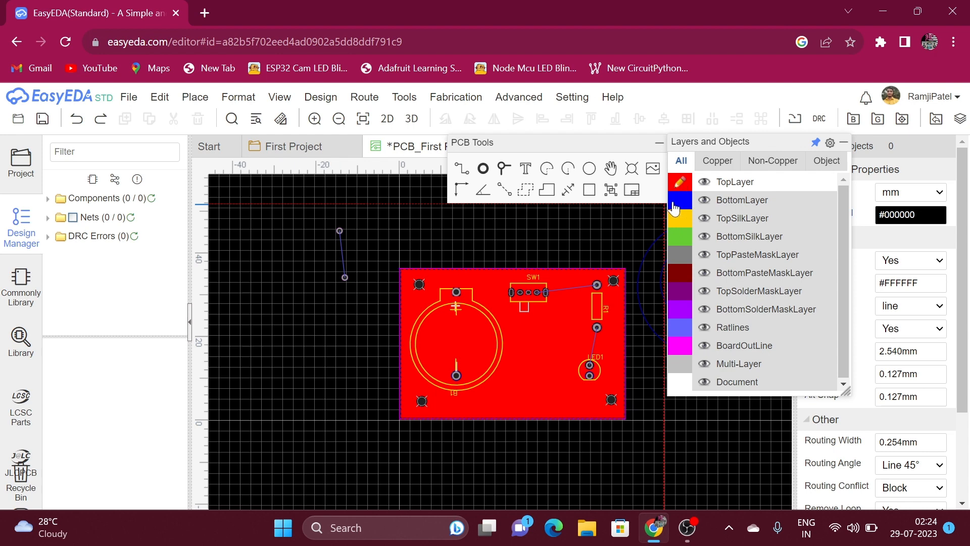
left_click(677, 207)
left_click(680, 186)
left_click(679, 200)
left_click(843, 142)
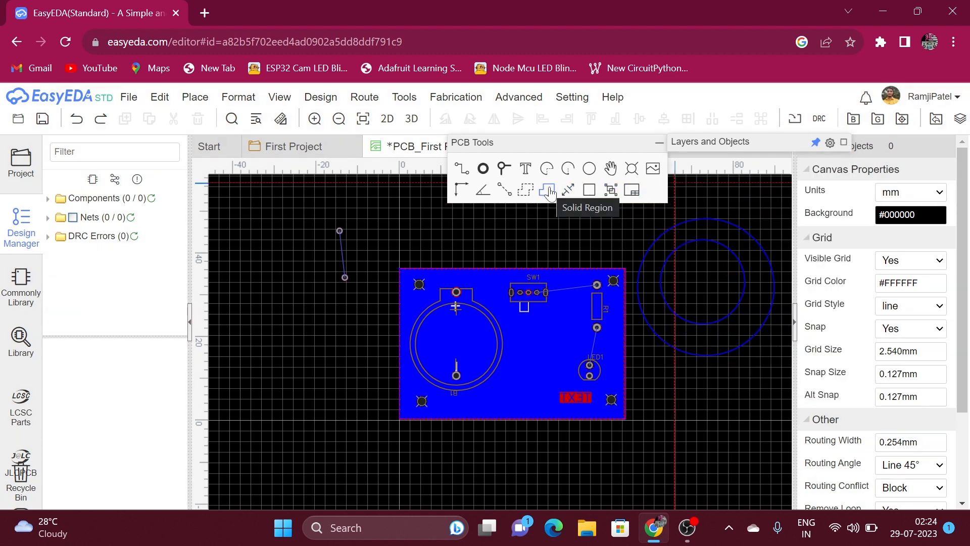
left_click(260, 313)
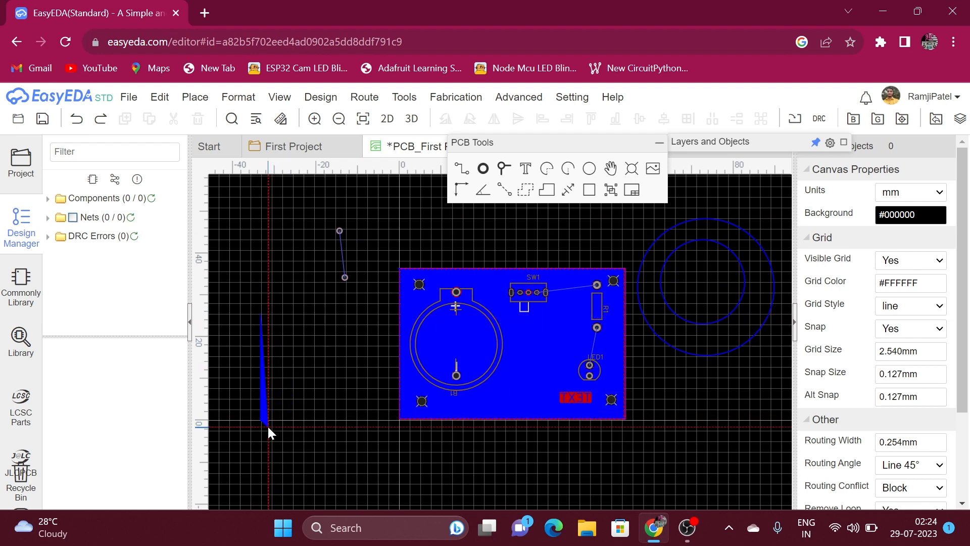
scroll(261, 416, "up", 2)
scroll(262, 416, "up", 2)
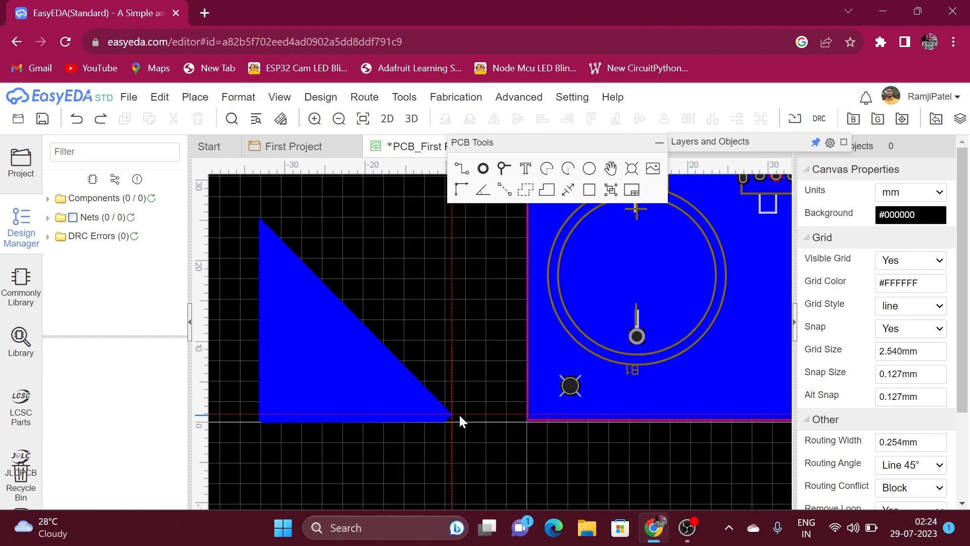
left_click(474, 422)
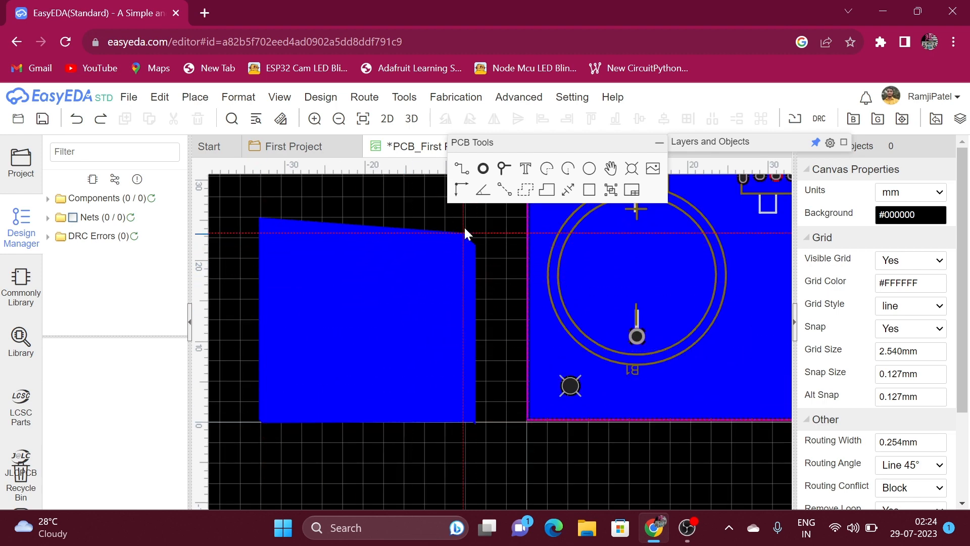
left_click(476, 216)
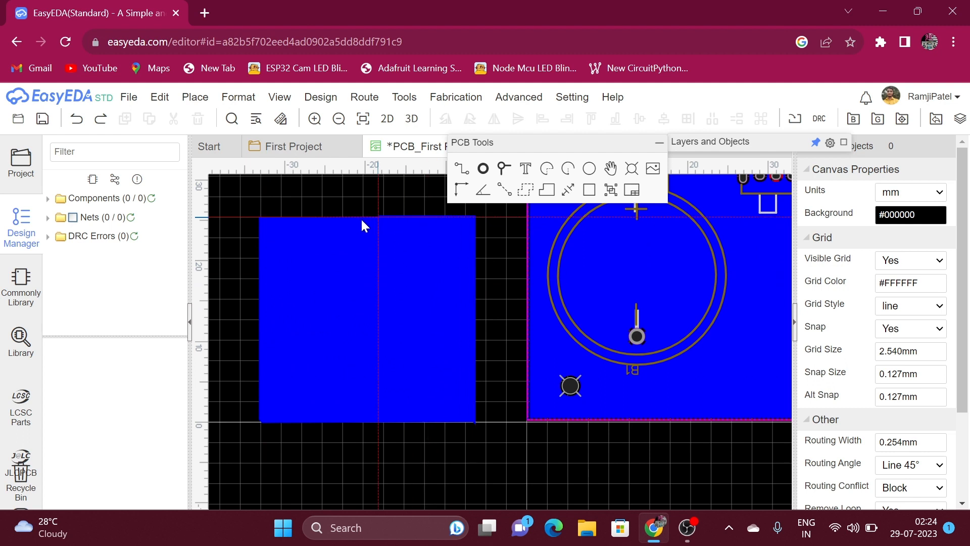
left_click(259, 217)
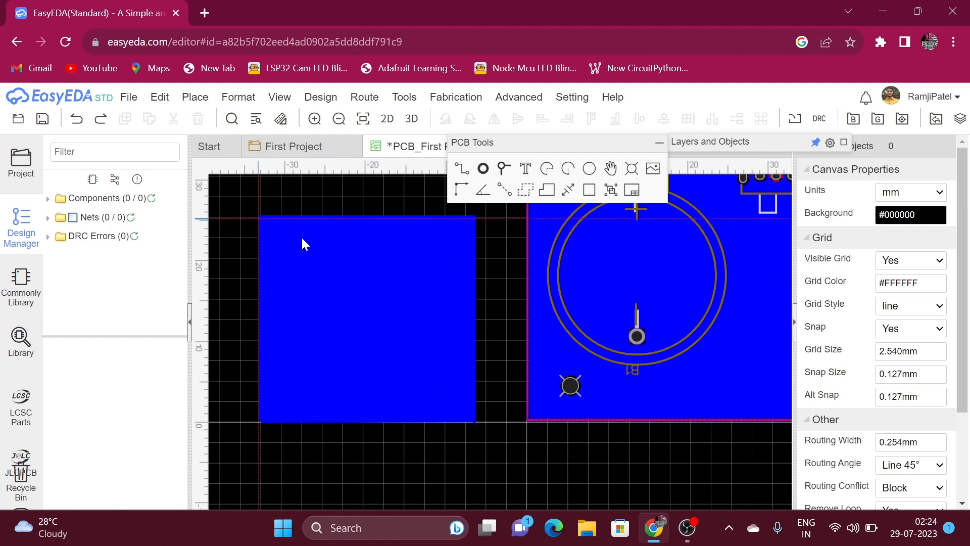
left_click(331, 265)
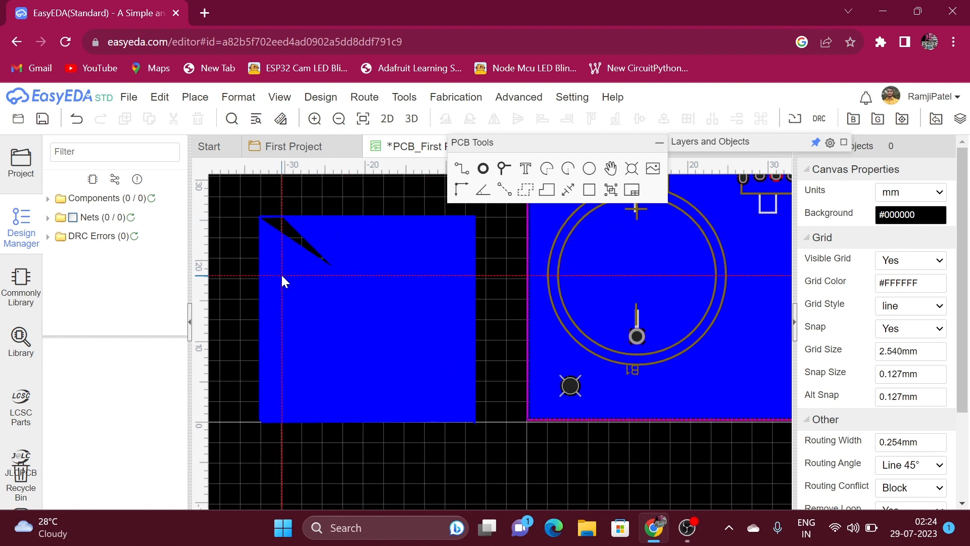
key("ctrl+z")
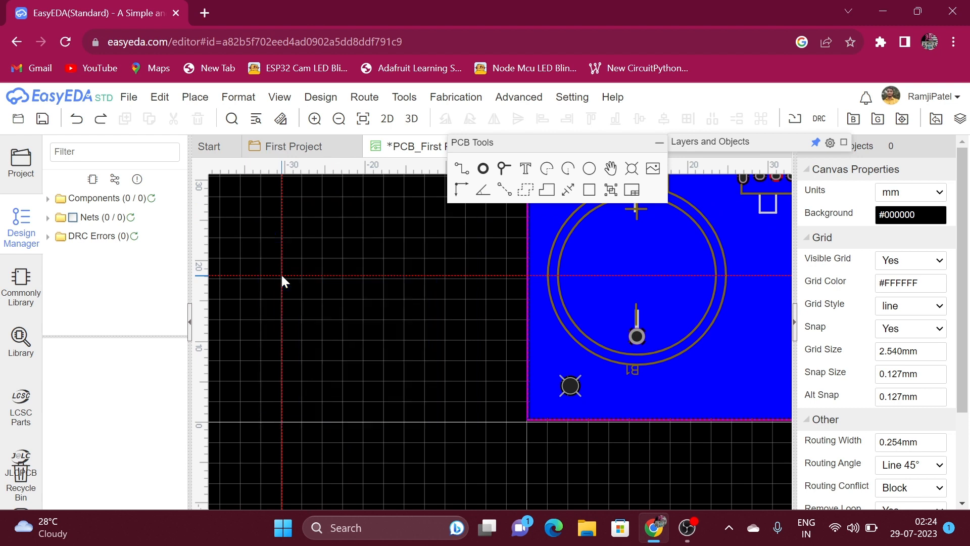
- Draw a rectangular solid region about 19 mm wide and 22 mm high on BottomLayer in the empty area left of the board
left_click(295, 242)
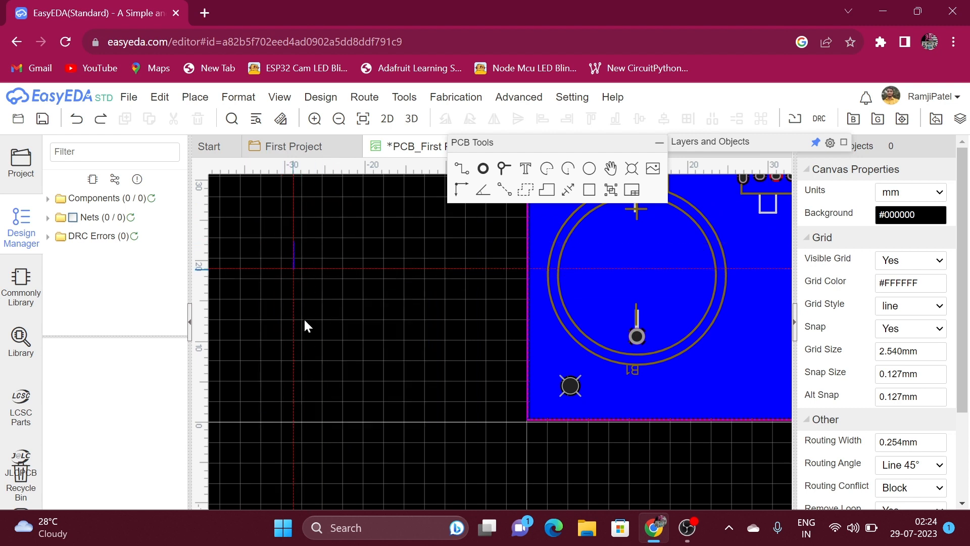
left_click(296, 421)
left_click(447, 419)
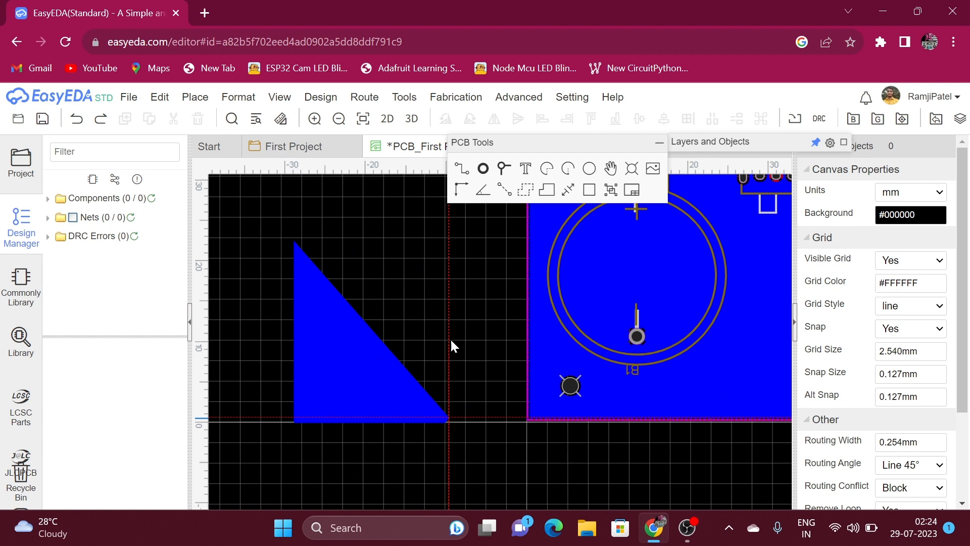
left_click(448, 242)
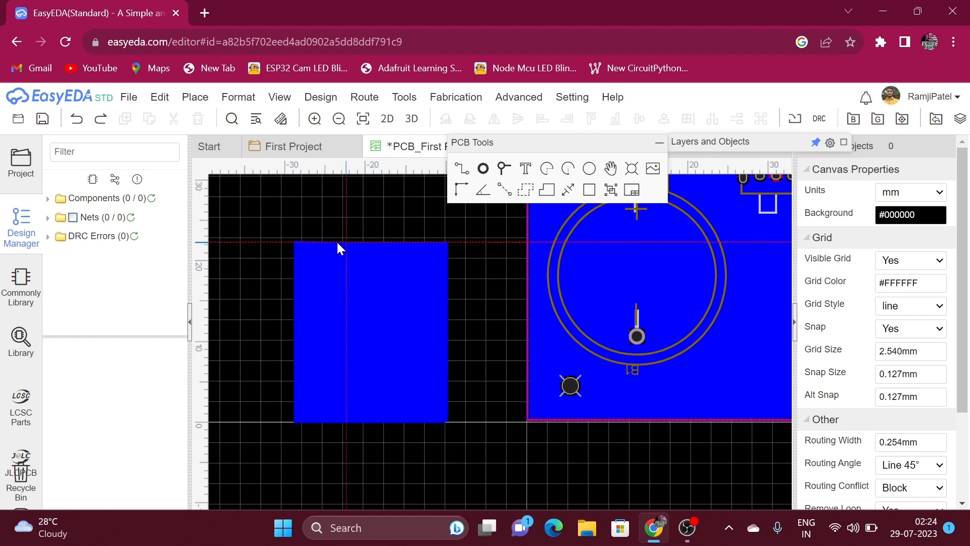
left_click(293, 241)
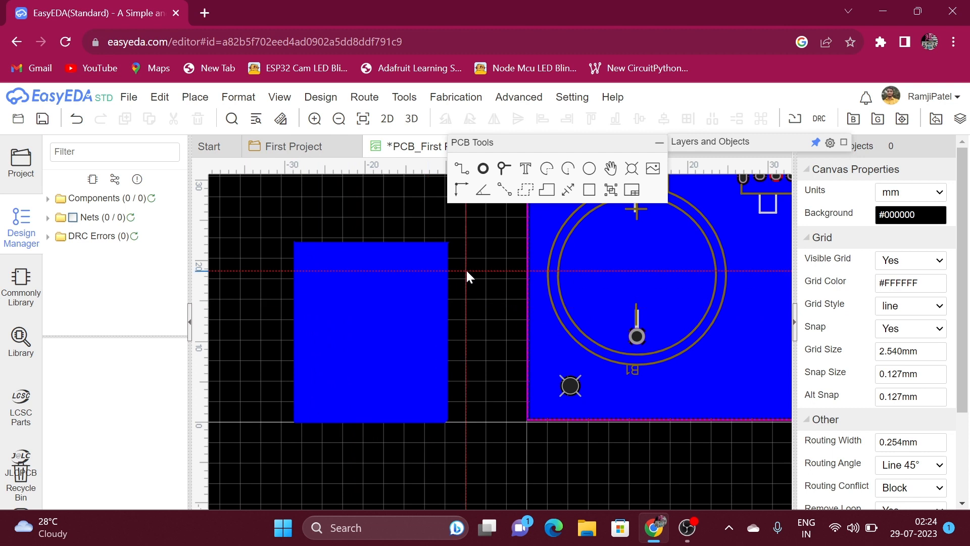
- Try to dimension the board's width below its lower edge, and undo the solid region left of the board
left_click(569, 196)
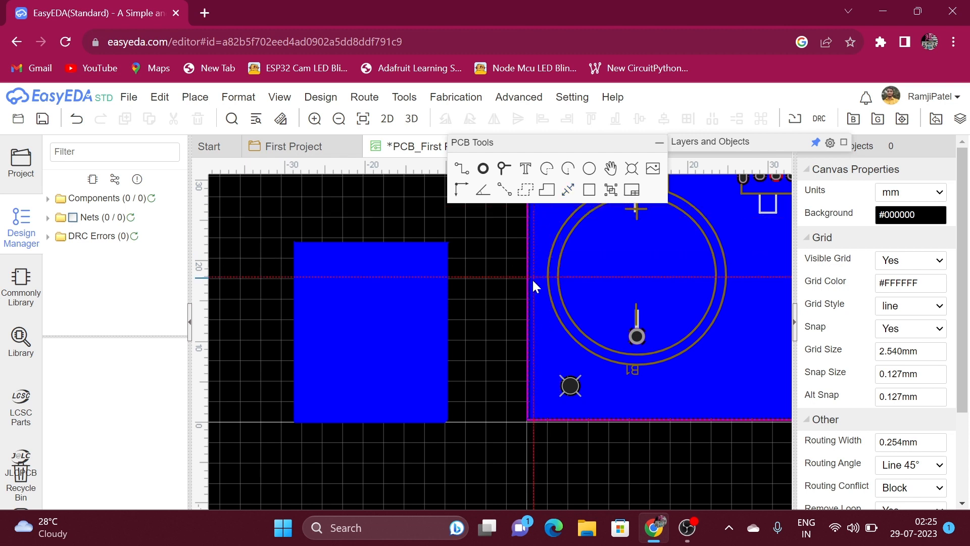
scroll(532, 280, "down", 2)
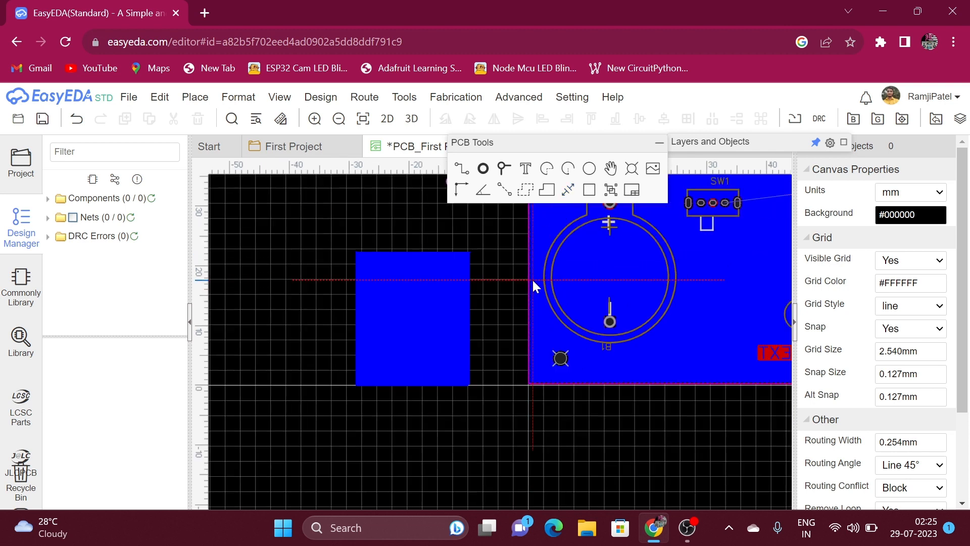
scroll(532, 280, "right", 3)
scroll(532, 278, "left", 3)
scroll(532, 278, "up", 3)
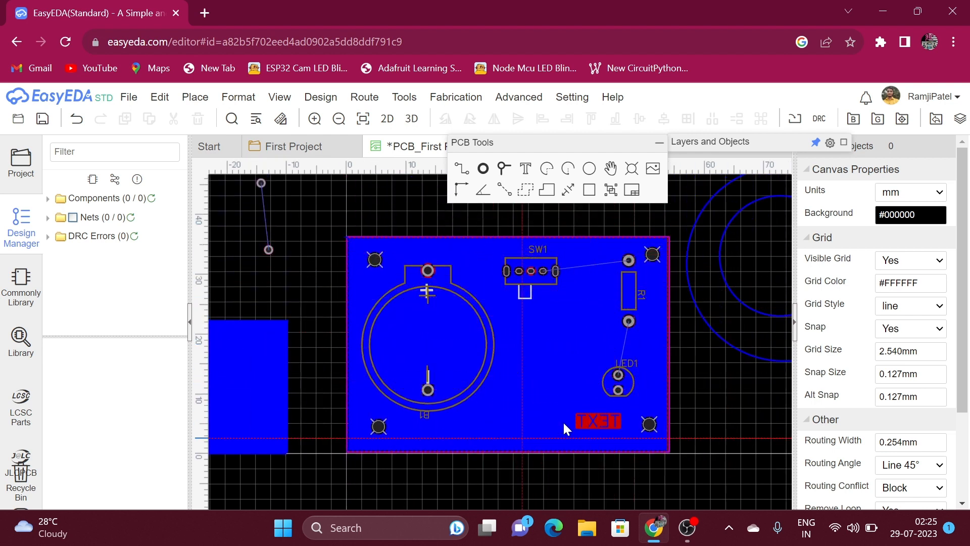
left_click(346, 480)
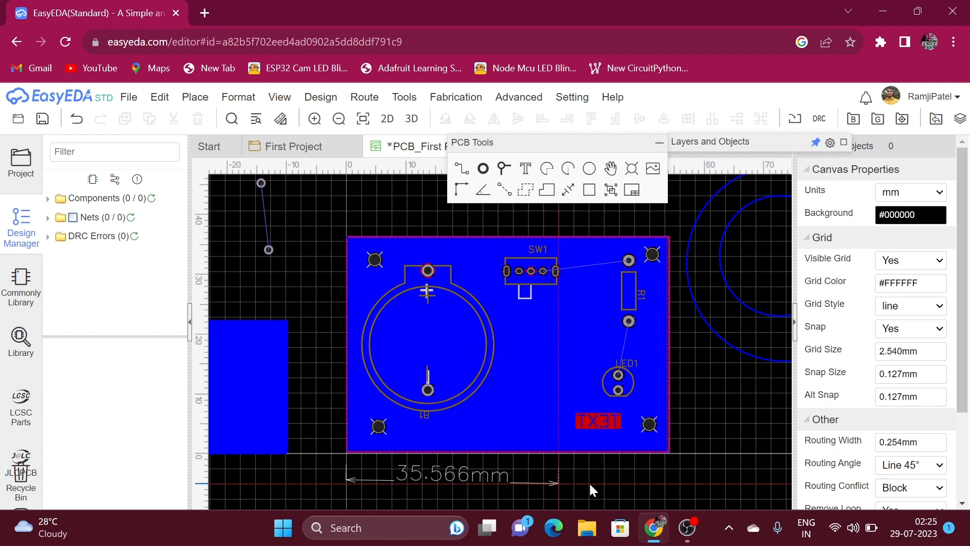
right_click(671, 490)
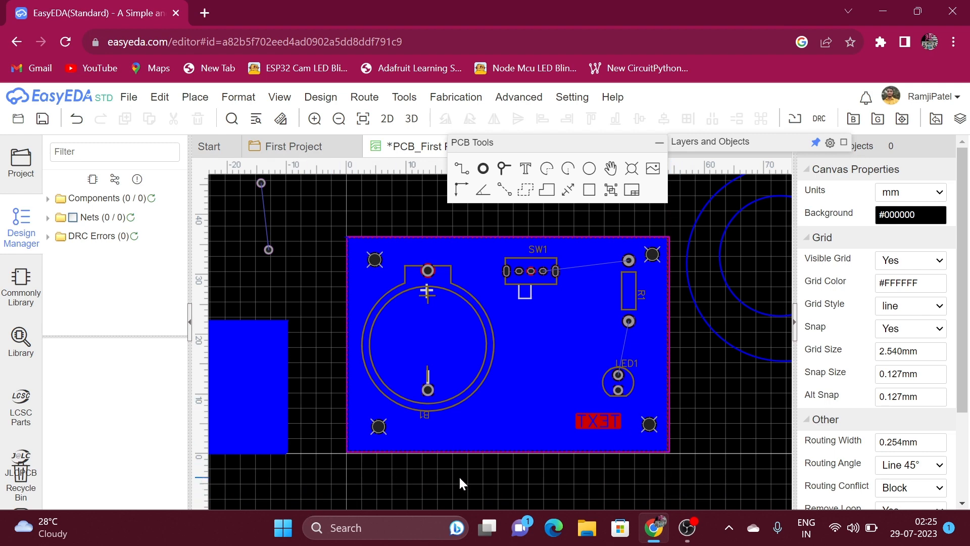
key("ctrl+z")
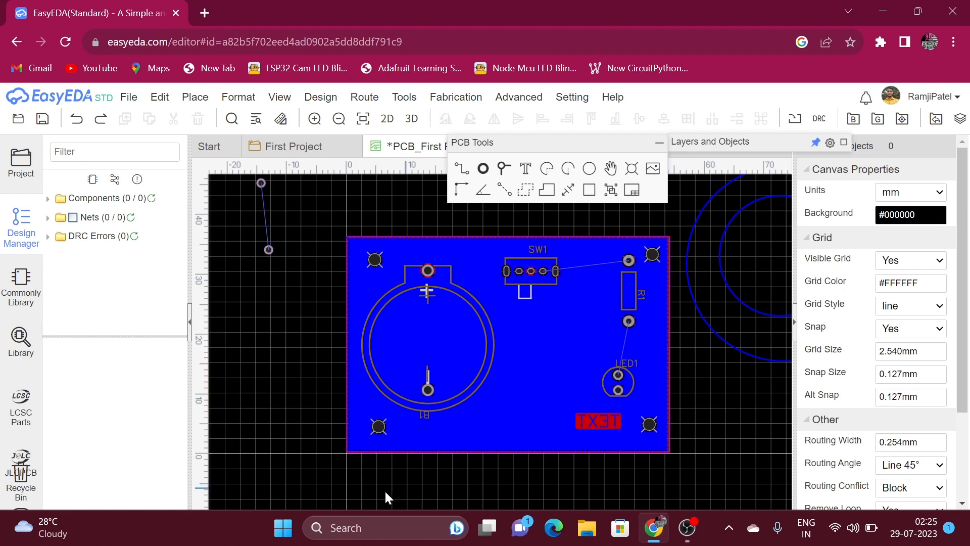
- Dimension the board's width between its two vertical edges, placing the dimension line just below the lower edge
left_click(568, 190)
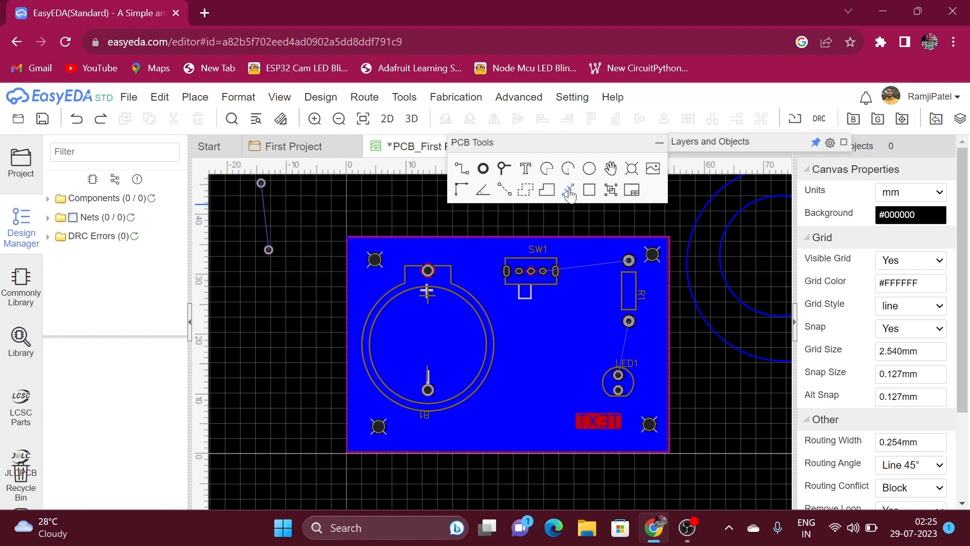
left_click(345, 483)
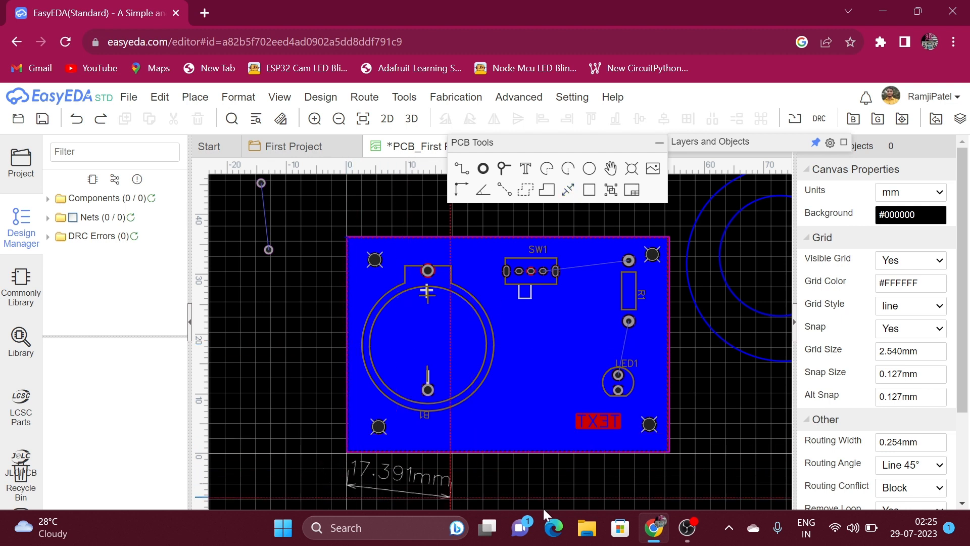
left_click(657, 485)
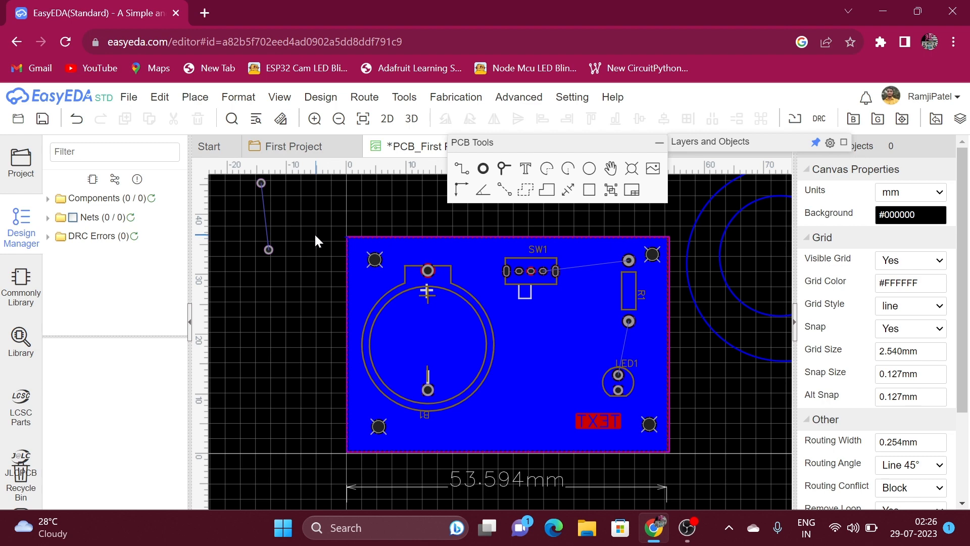
left_click(567, 191)
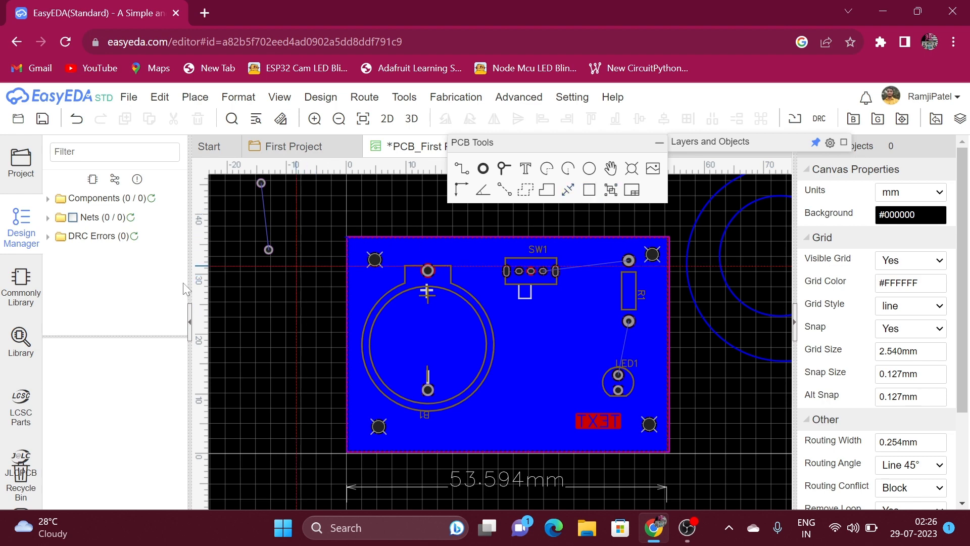
left_click(313, 239)
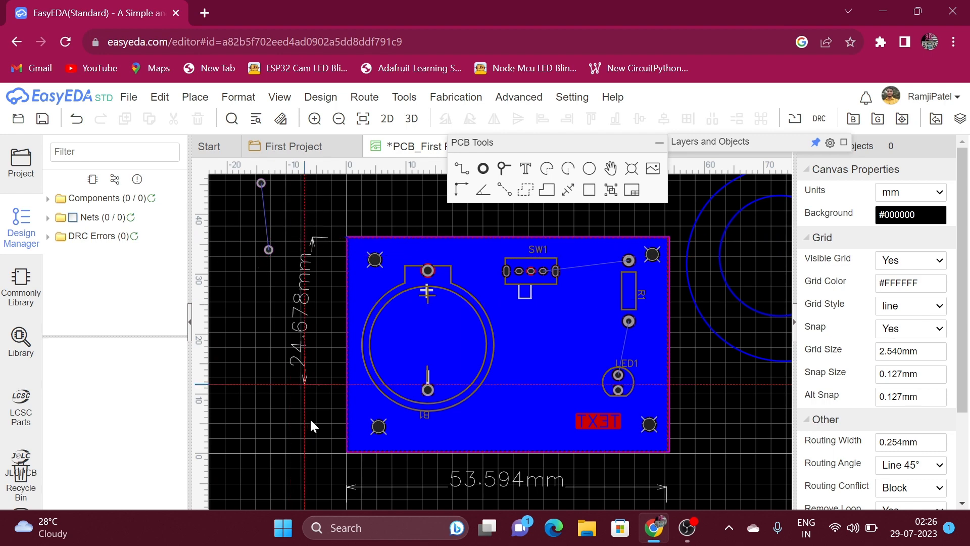
left_click(307, 451)
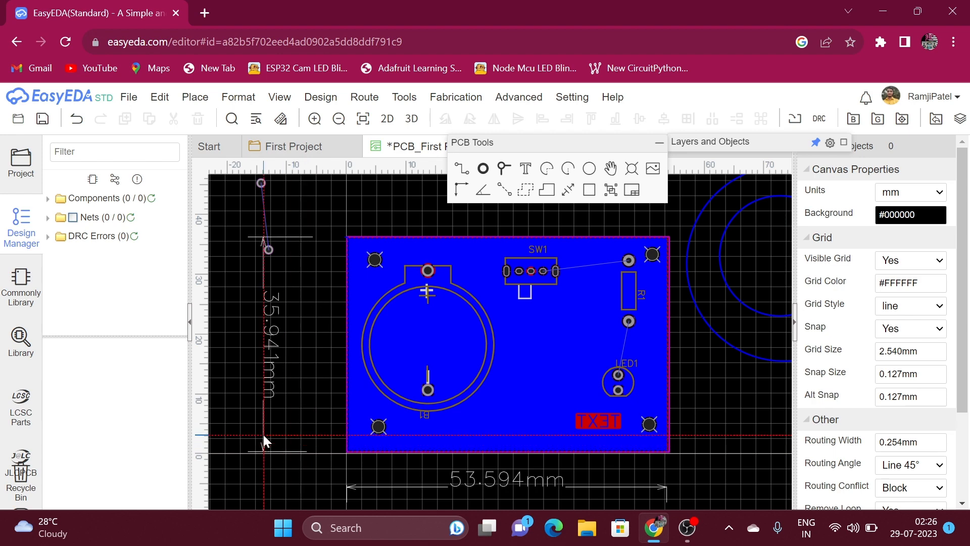
key("Escape")
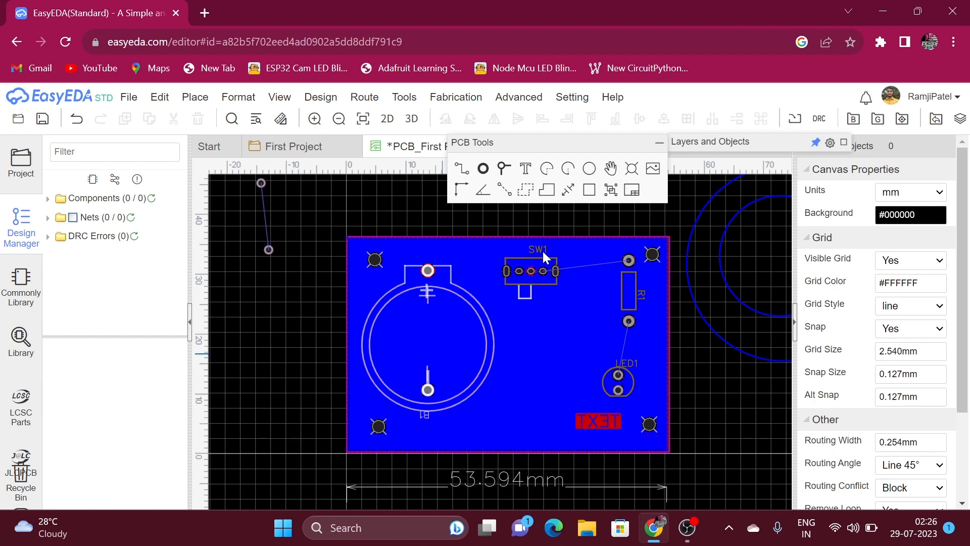
- Dimension the board's height from its upper to its lower edge, placing the dimension line just left of the board
left_click(316, 237)
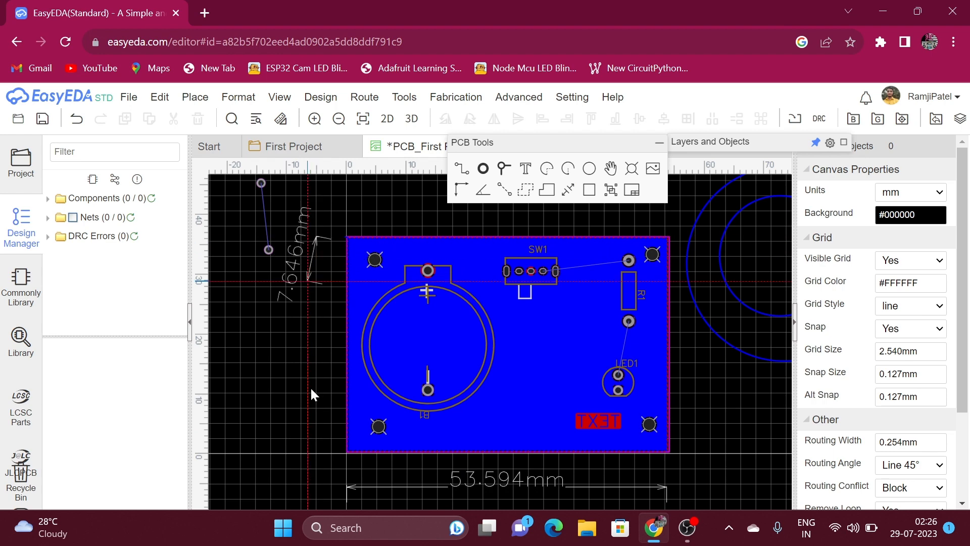
left_click(317, 450)
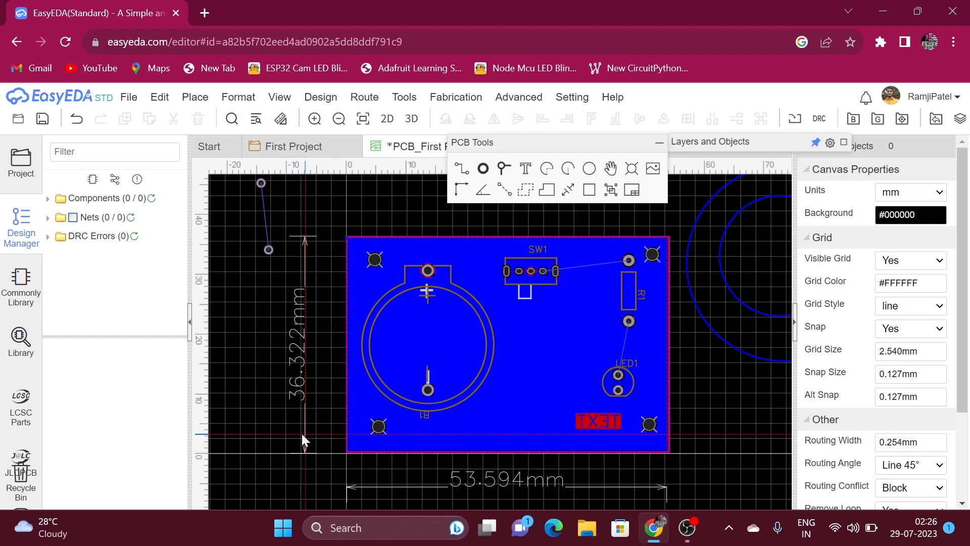
left_click(301, 435)
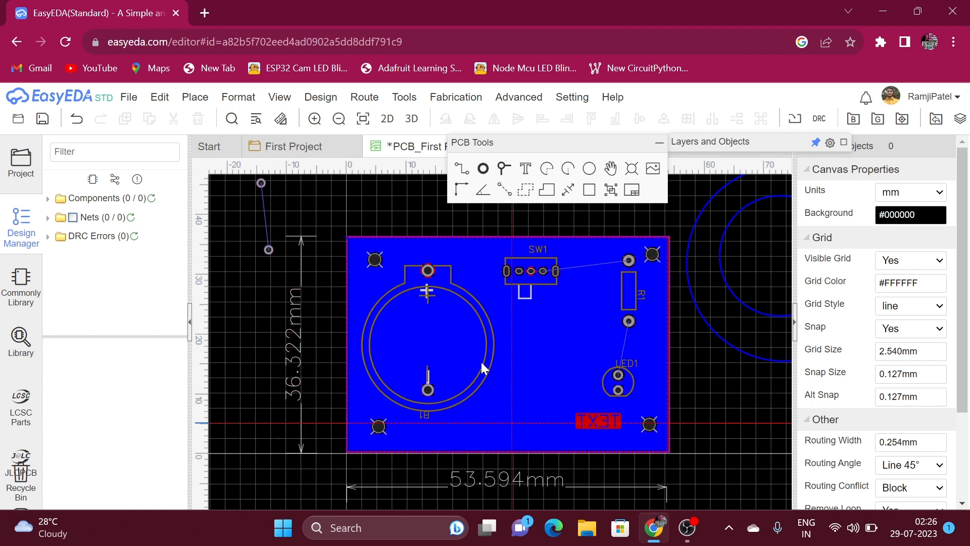
- Draw a filled rectangle about 26 mm wide and 24 mm high on BottomLayer, left of the board's height dimension
scroll(563, 311, "down", 1)
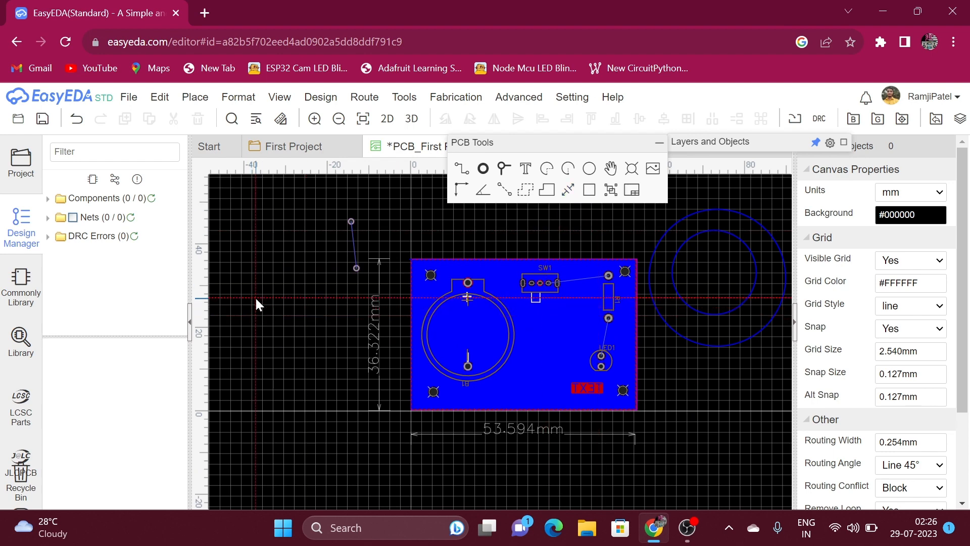
left_click_drag(255, 296, 363, 396)
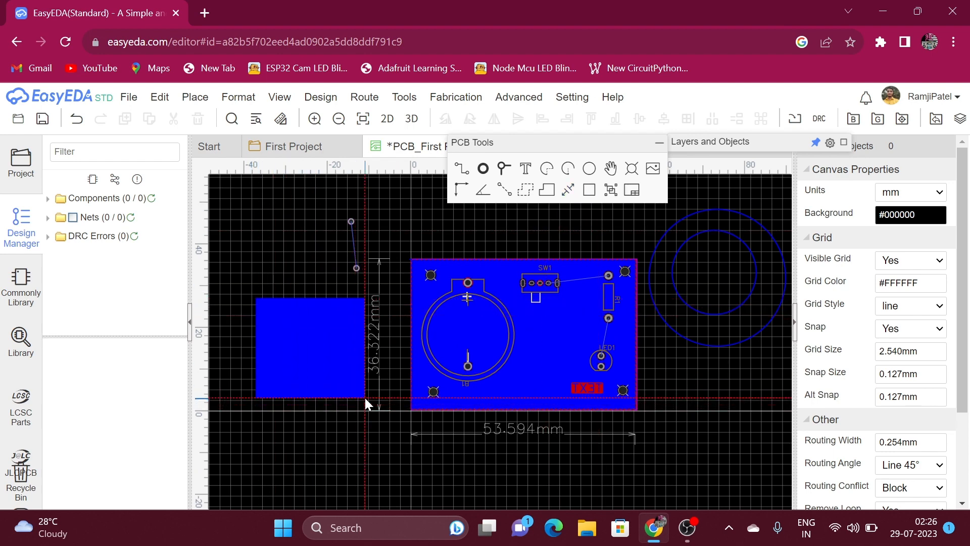
right_click(365, 398)
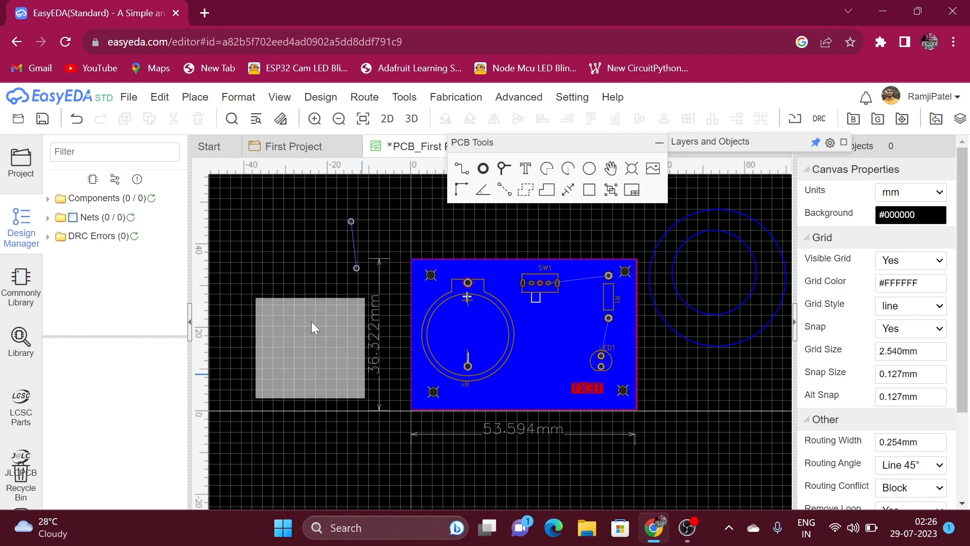
- Examine the sheet size and orientation choices in the document settings, and close them without placing a sheet
left_click(632, 191)
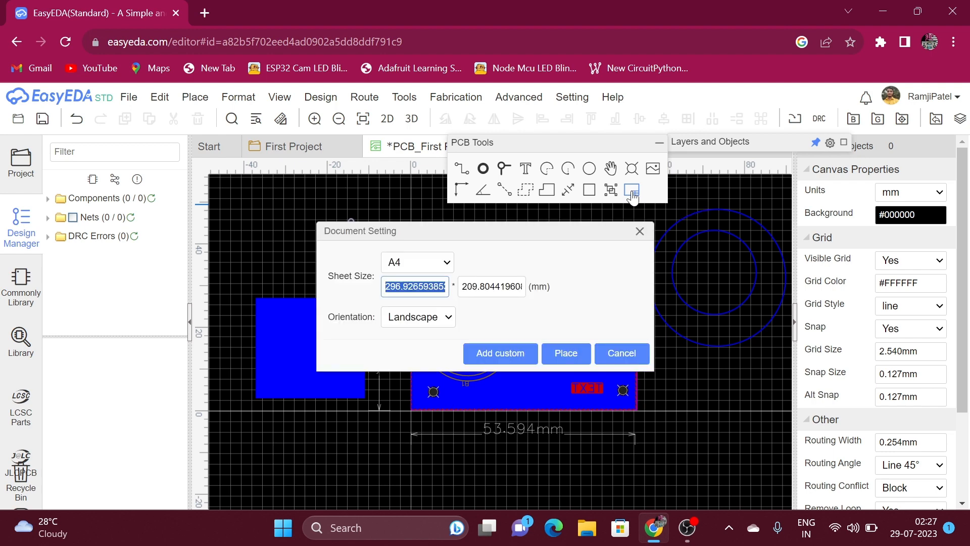
left_click(450, 262)
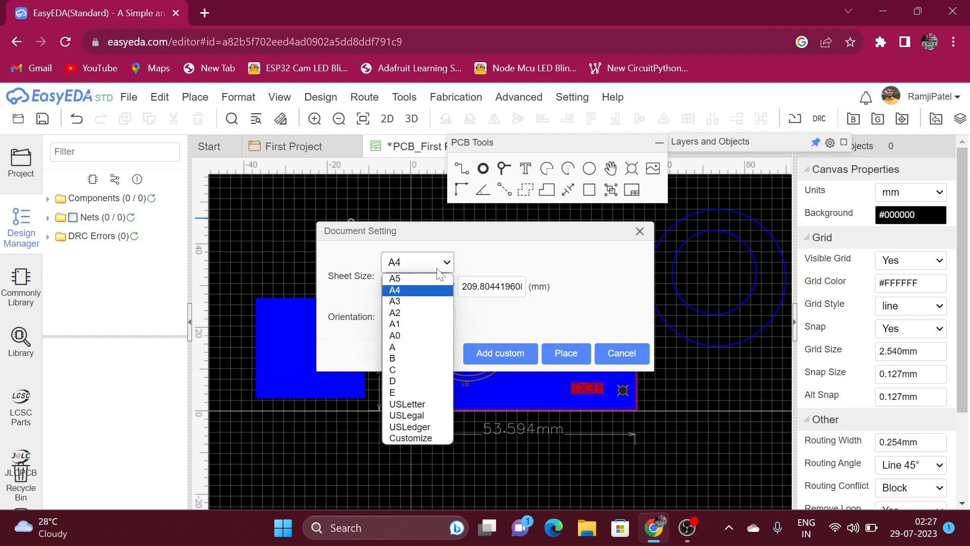
left_click(544, 269)
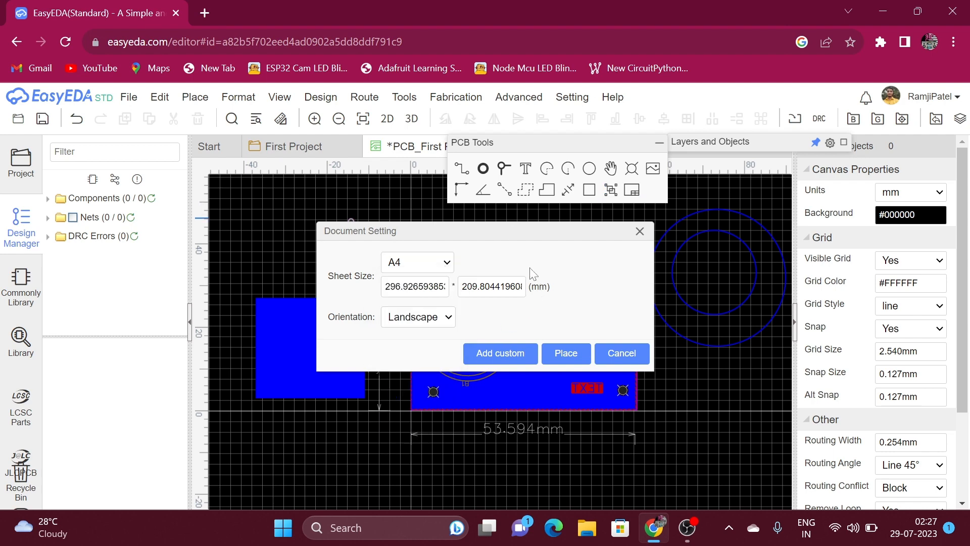
left_click(449, 318)
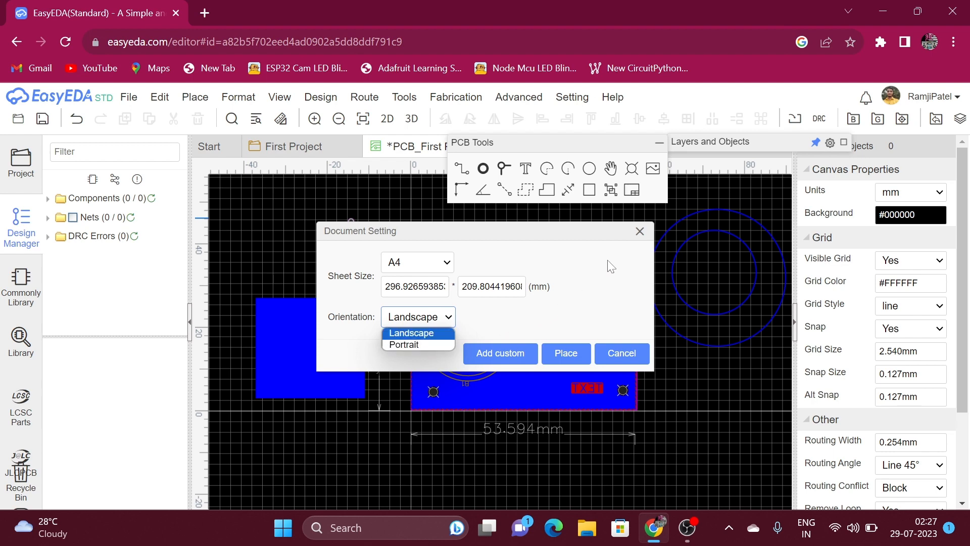
left_click(640, 232)
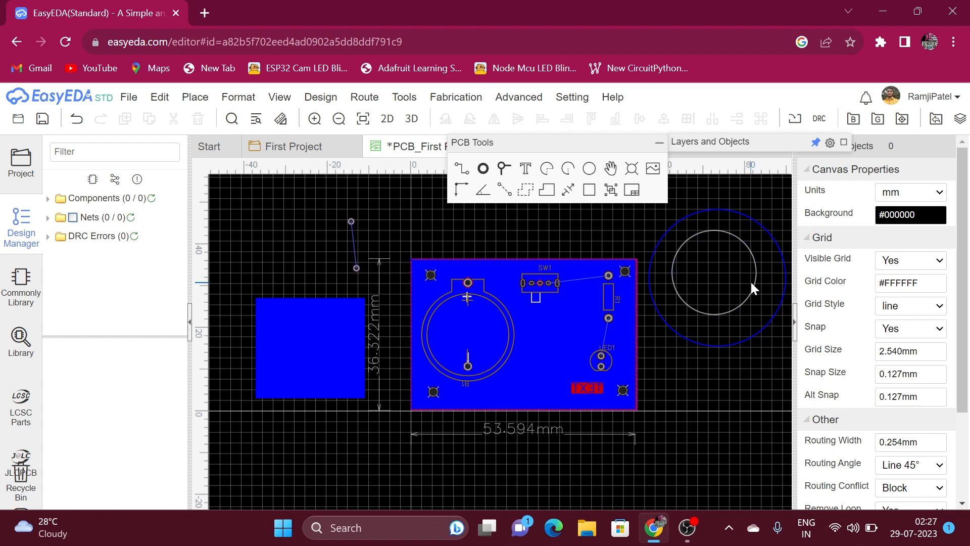